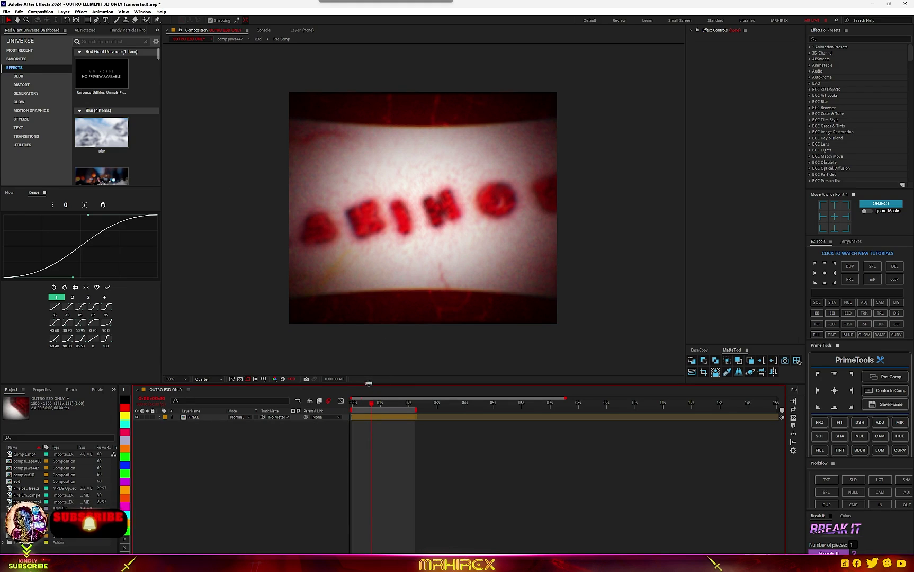
# Step: Open the FINAL precomp and then the e3d composition nested inside it
pyautogui.hotkey('ctrl', 'a')
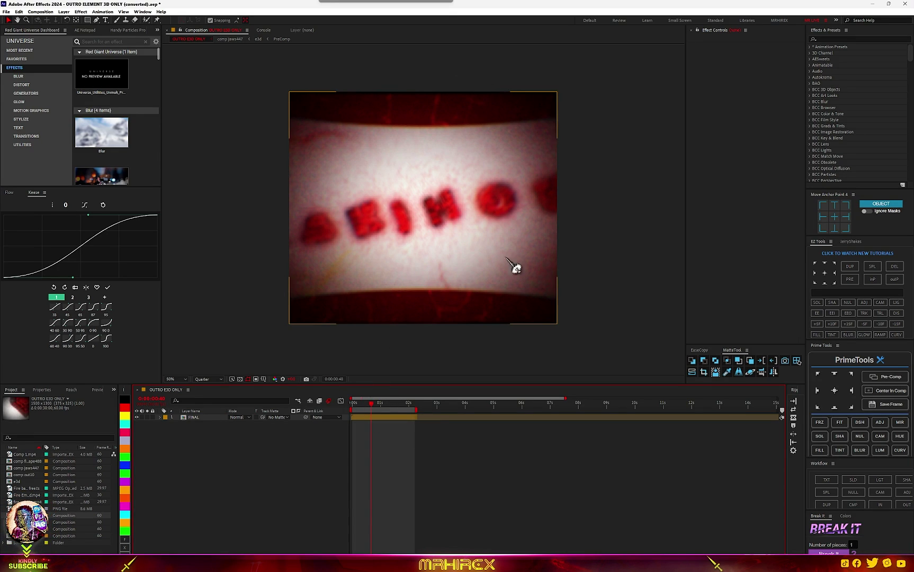
pyautogui.doubleClick(206, 418)
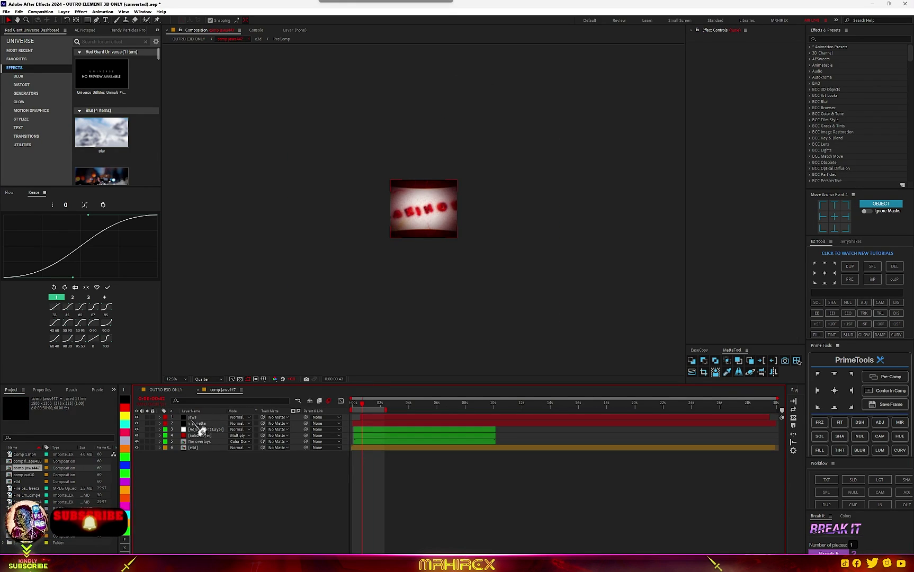
pyautogui.scroll(3, 439, 244)
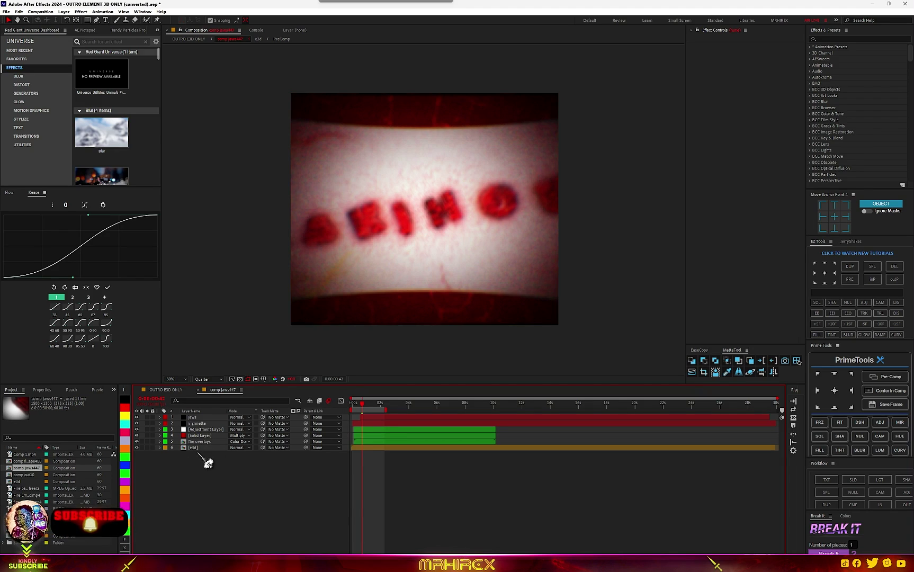
pyautogui.click(202, 448)
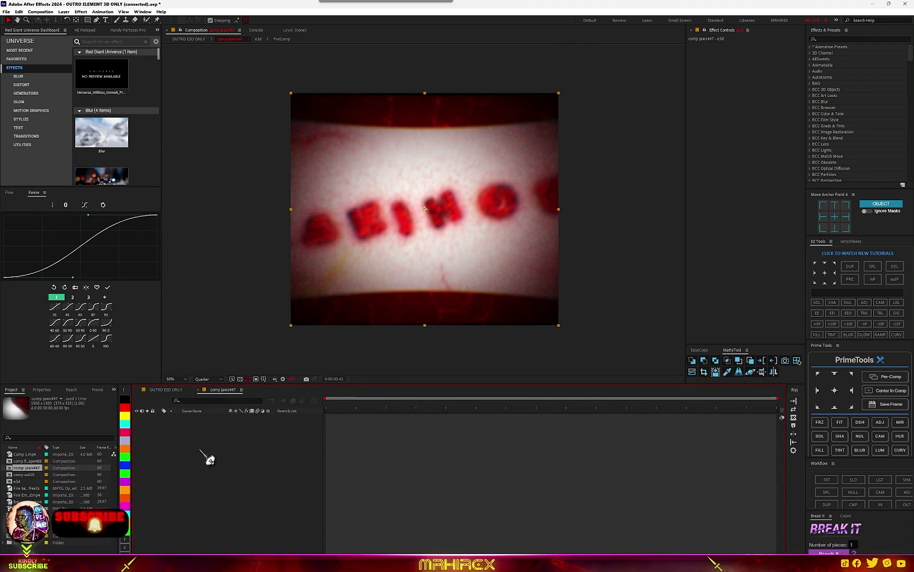
pyautogui.doubleClick(208, 458)
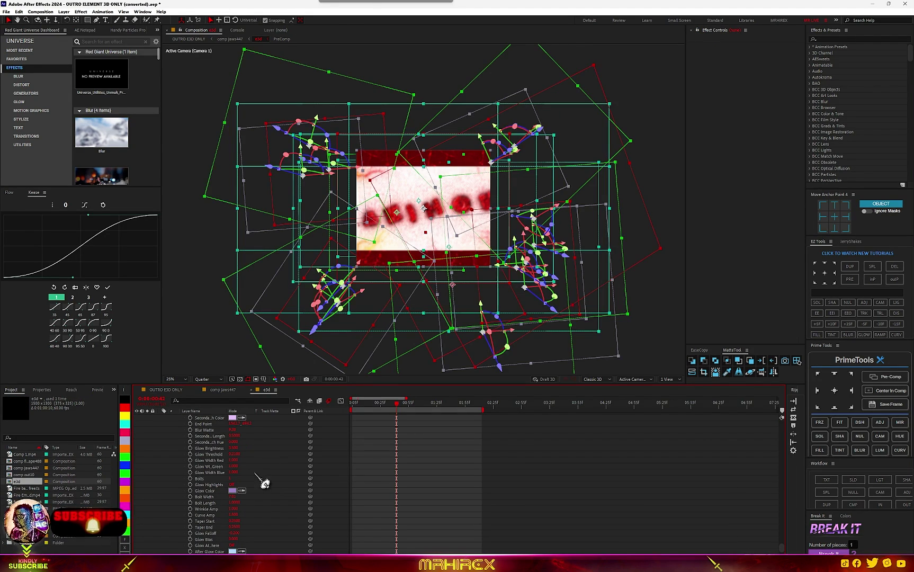
# Step: Collapse all the expanded layer properties in the e3d composition and clear the layer selection
pyautogui.press('u')
pyautogui.press('u')
pyautogui.click(520, 459)
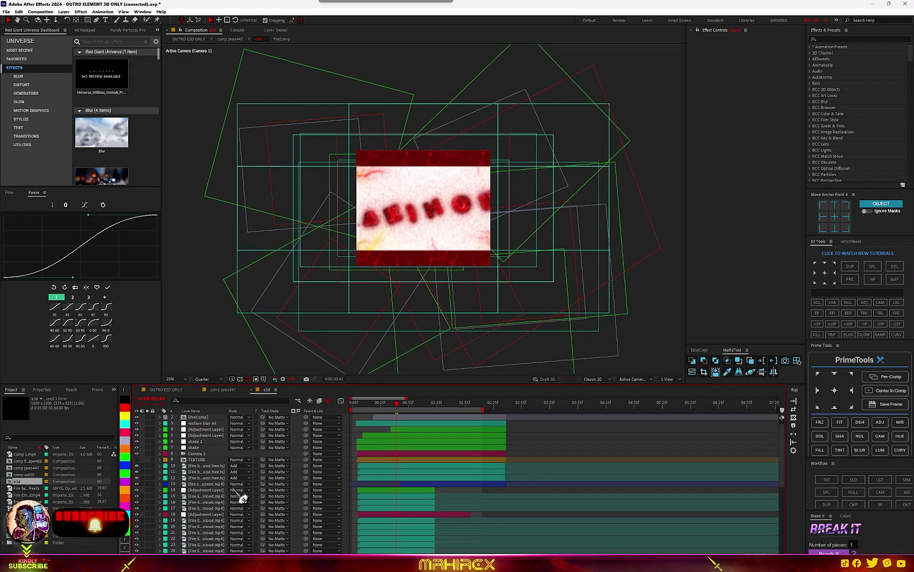
# Step: Replace the wording of the 24KIHON text layer with MRHIREX
pyautogui.scroll(-6, 239, 495)
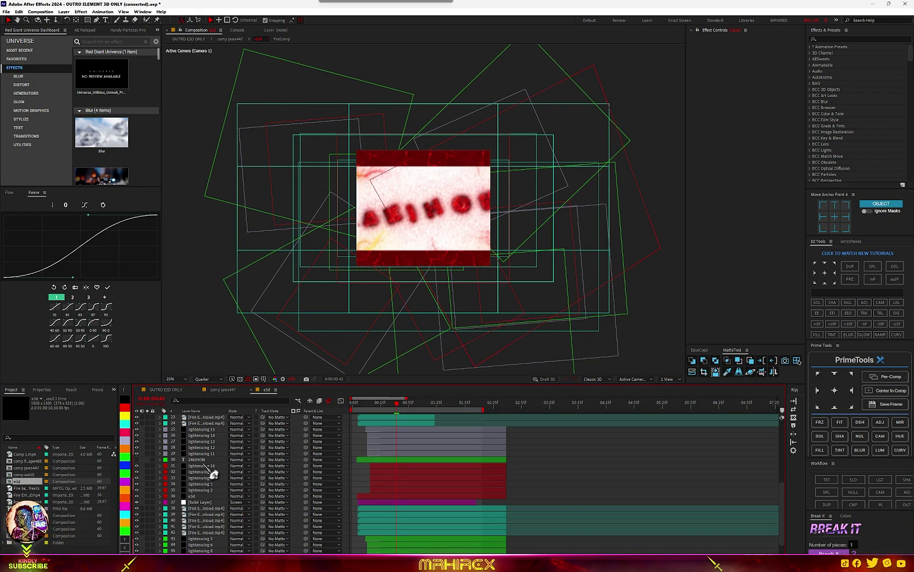
pyautogui.click(204, 460)
pyautogui.press('.')
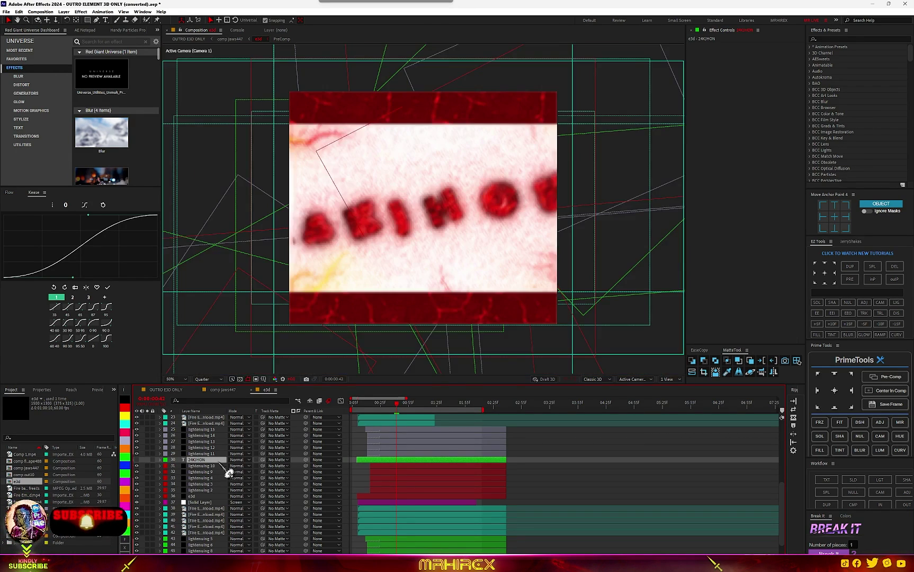
pyautogui.doubleClick(201, 460)
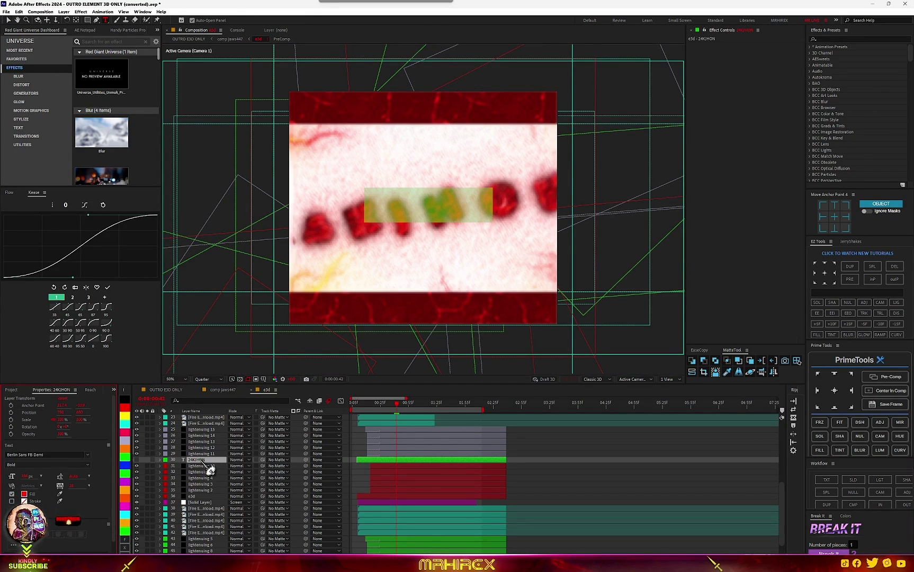
pyautogui.press('capslock')
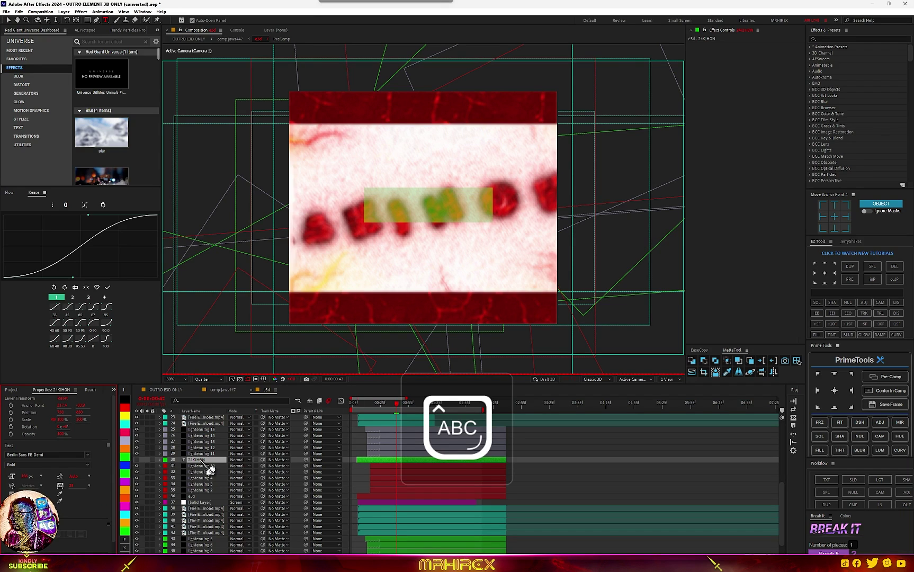
pyautogui.write('MRHIREX')
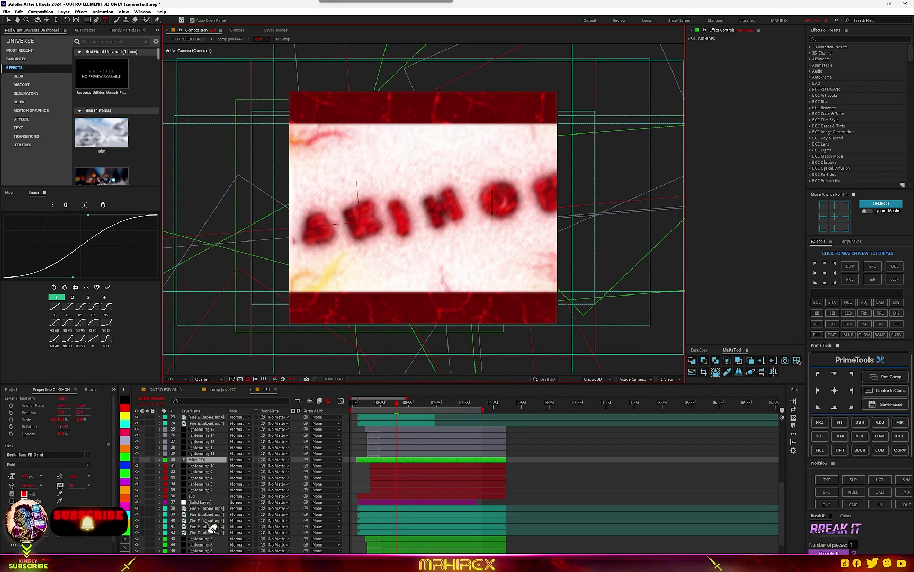
pyautogui.press('Return')
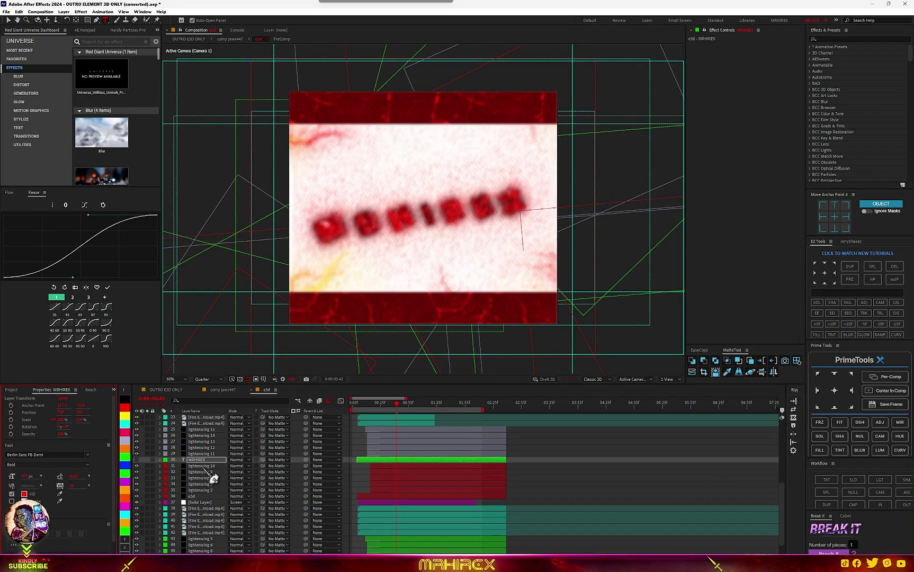
# Step: Open the Element Scene Setup of the e3d layer and examine the extruded text's 28_Lava and Bevel 2 materials
pyautogui.click(189, 495)
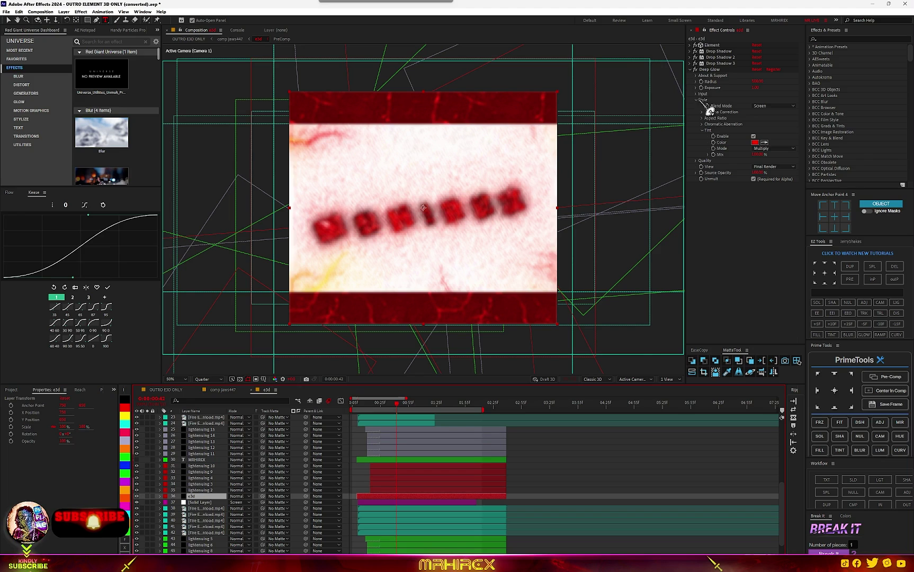
pyautogui.click(690, 45)
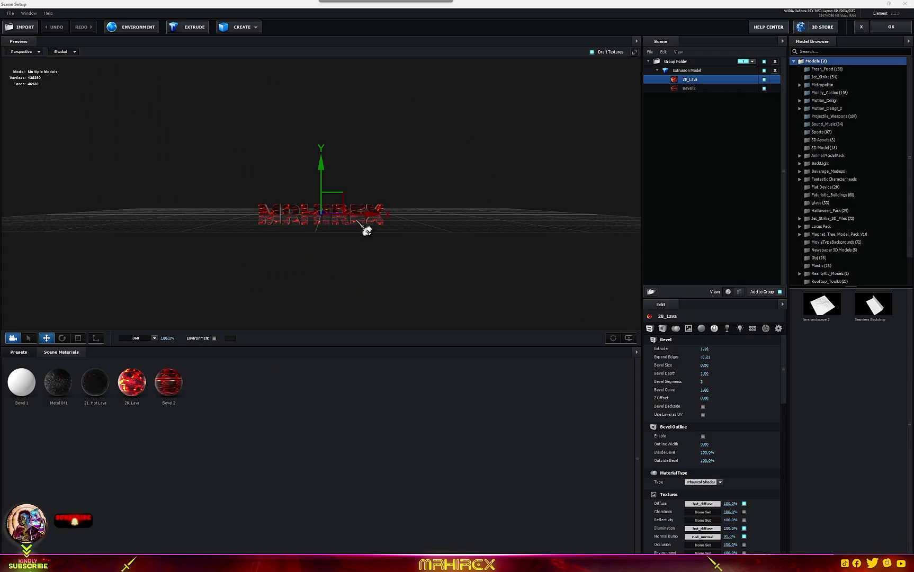
pyautogui.scroll(5, 337, 243)
pyautogui.scroll(-2, 337, 245)
pyautogui.moveTo(383, 267); pyautogui.dragTo(300, 278)
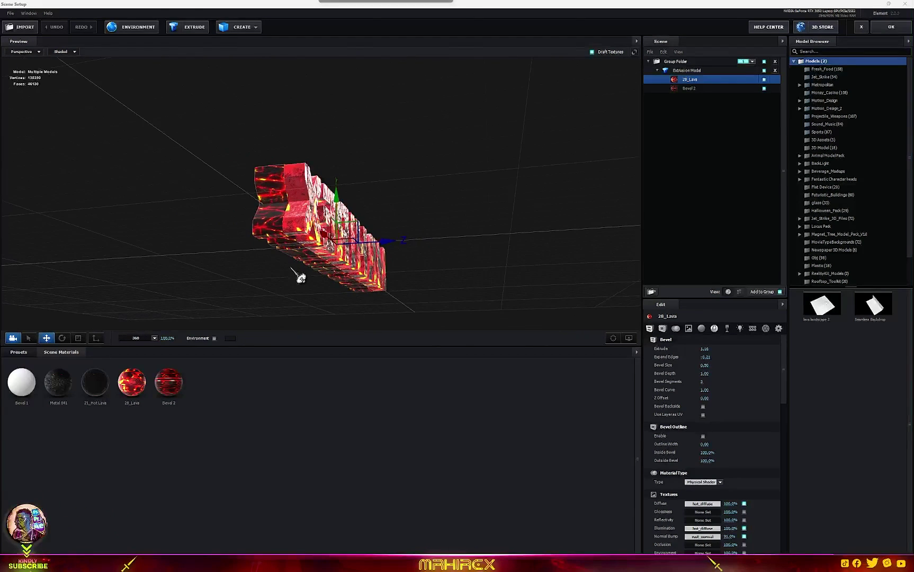
pyautogui.click(689, 89)
pyautogui.click(689, 80)
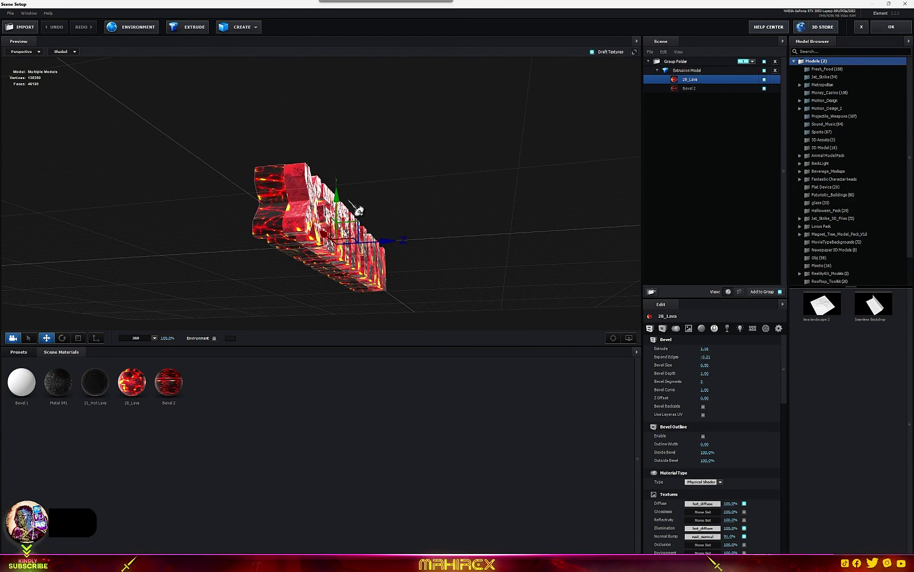
# Step: Apply the painted_1 preset from the Metal materials to the text's 28_Lava bevel and leave Scene Setup
pyautogui.click(19, 353)
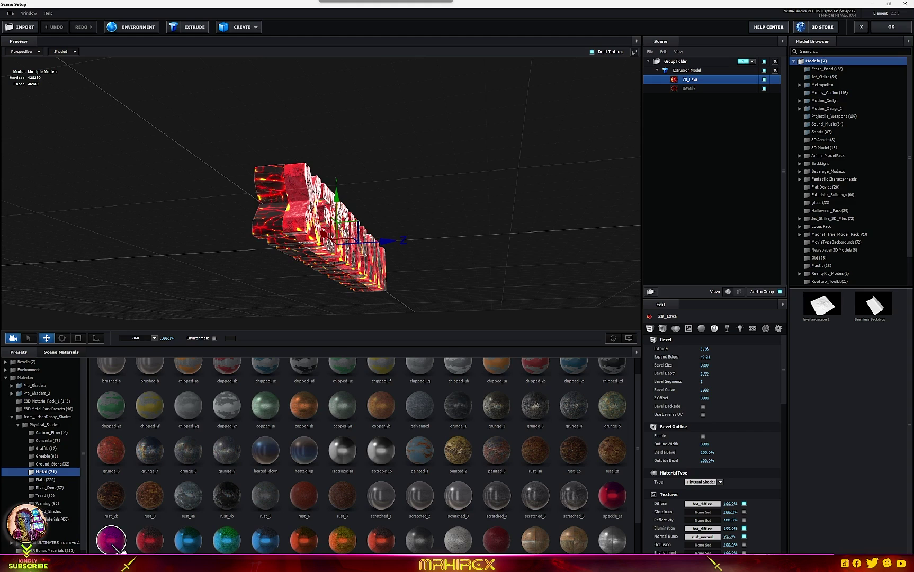
pyautogui.moveTo(294, 218); pyautogui.dragTo(302, 222)
pyautogui.moveTo(461, 222)
pyautogui.mouseDown()
pyautogui.moveTo(489, 263)
pyautogui.moveTo(538, 258)
pyautogui.moveTo(472, 253)
pyautogui.moveTo(436, 308)
pyautogui.mouseUp()
pyautogui.moveTo(420, 451)
pyautogui.mouseDown()
pyautogui.moveTo(230, 276)
pyautogui.moveTo(207, 265)
pyautogui.mouseUp()
pyautogui.moveTo(375, 298); pyautogui.dragTo(250, 279)
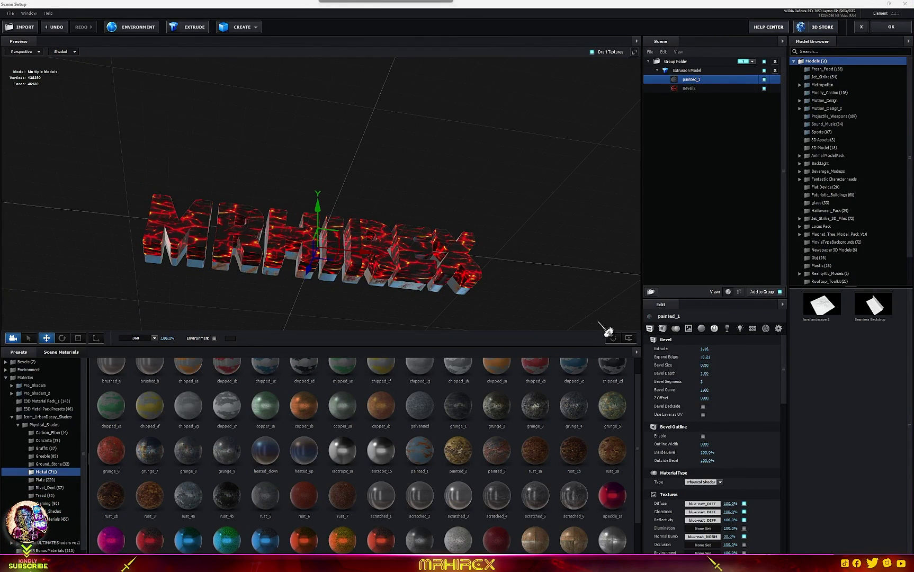
pyautogui.moveTo(480, 288); pyautogui.dragTo(474, 280)
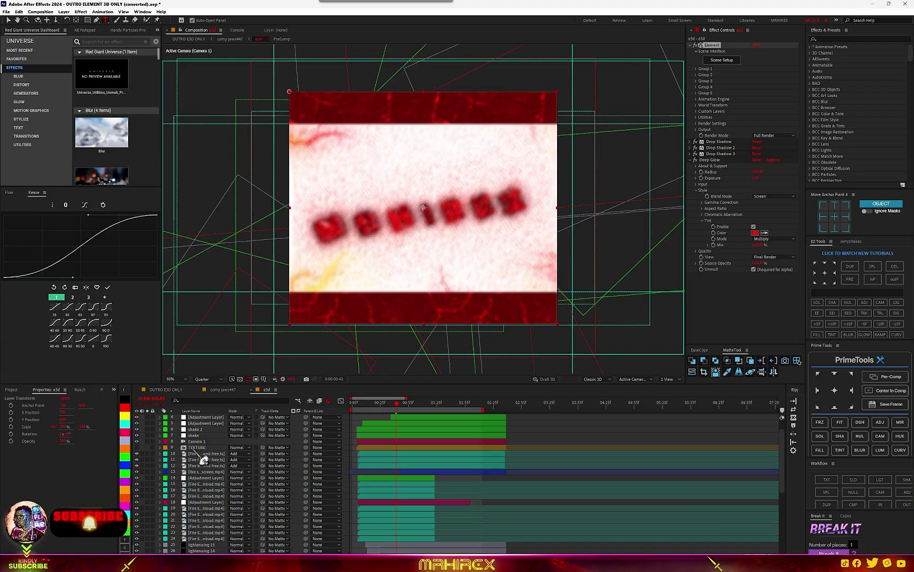
# Step: Open the TEXTURE precomp and examine its lava wallpaper image layer up close
pyautogui.click(200, 449)
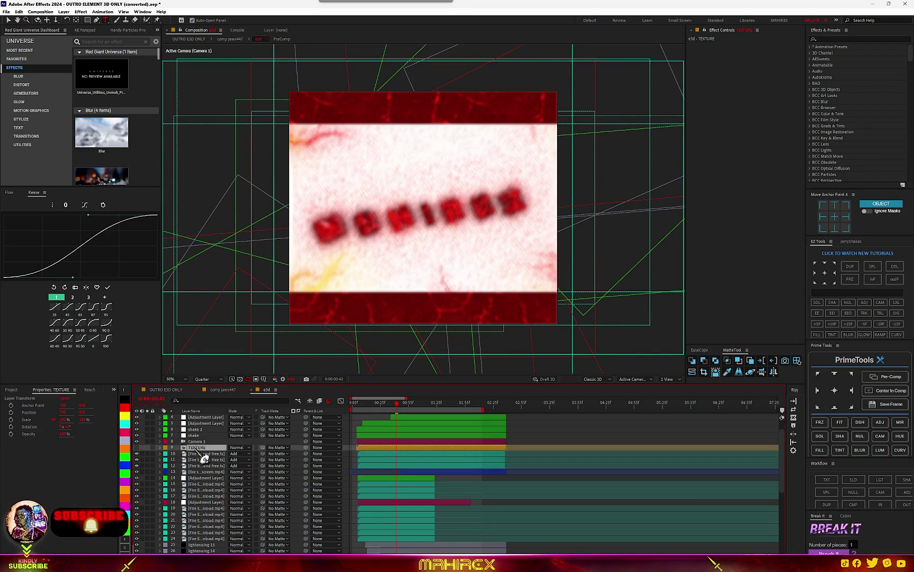
pyautogui.doubleClick(200, 448)
pyautogui.click(207, 417)
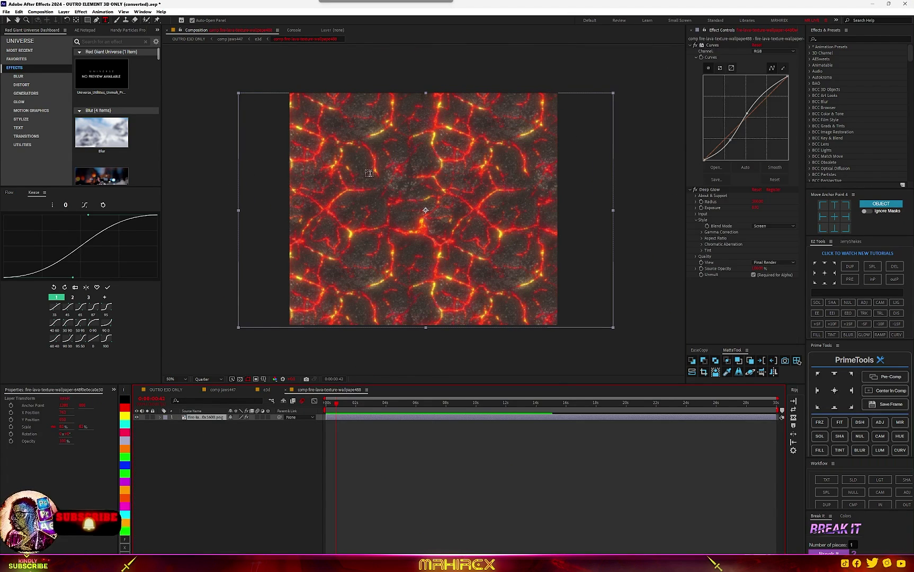
pyautogui.scroll(3, 384, 194)
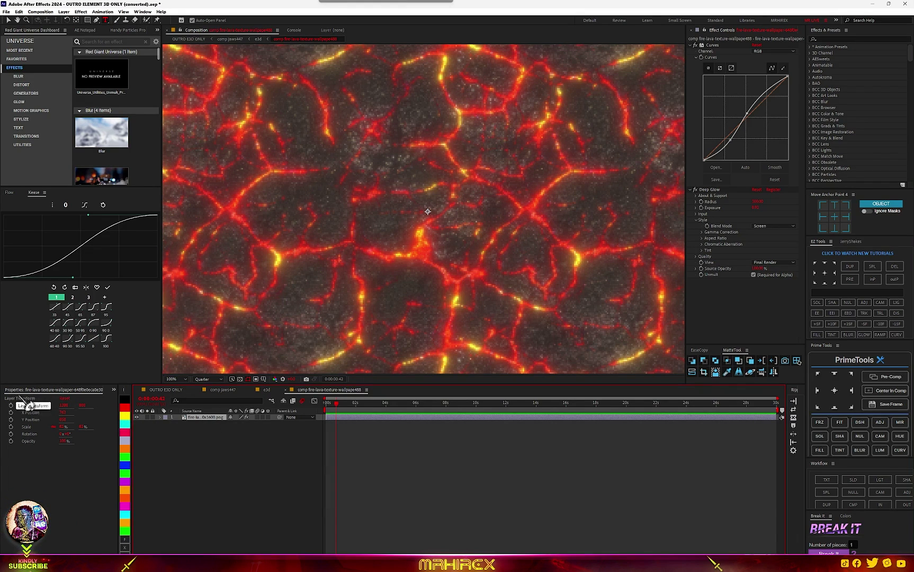
# Step: Show the project's items and select the fire lava texture PNG among them
pyautogui.click(114, 390)
pyautogui.click(124, 398)
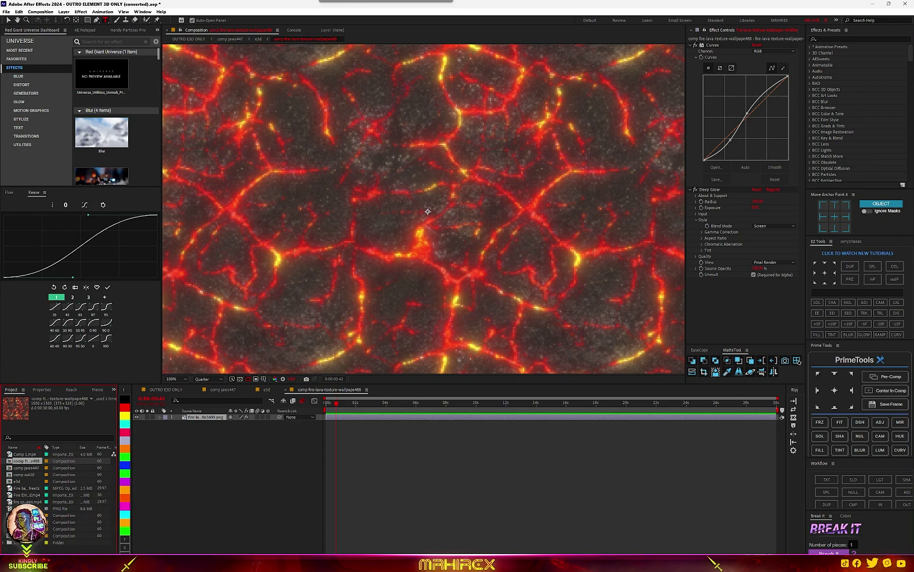
pyautogui.click(26, 508)
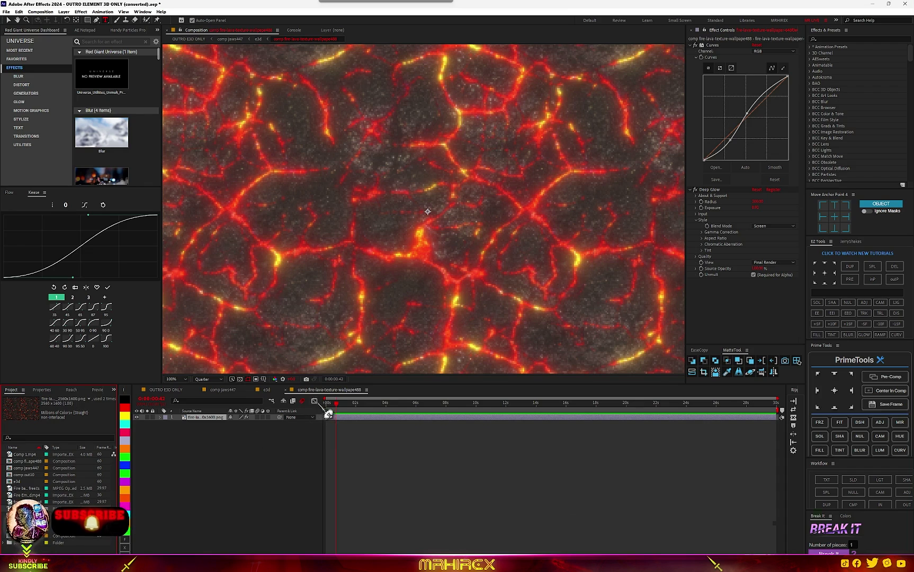
# Step: Return to the e3d composition and expand the e3d layer's Custom Text and Masks and Custom Texture Maps settings in Element
pyautogui.moveTo(214, 393); pyautogui.dragTo(206, 472)
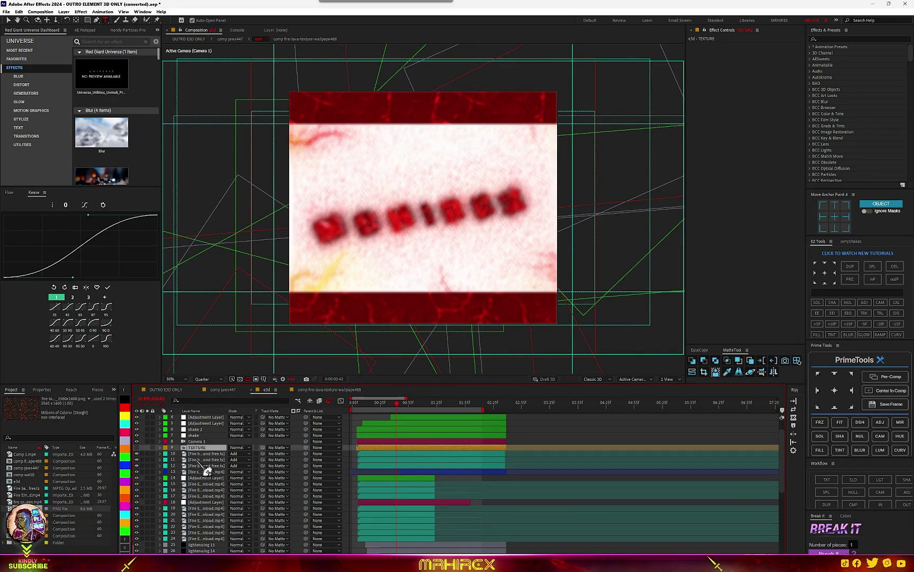
pyautogui.moveTo(144, 458); pyautogui.dragTo(204, 502)
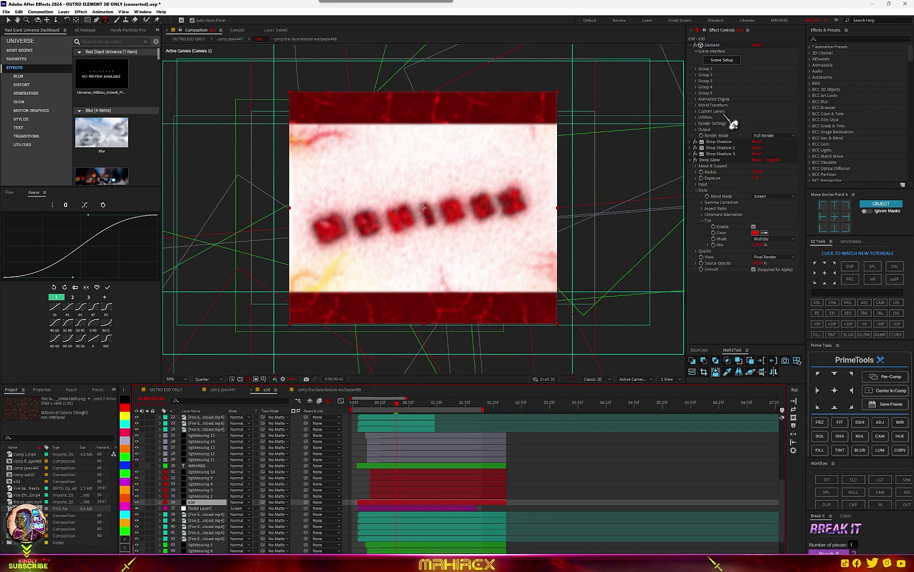
pyautogui.click(697, 113)
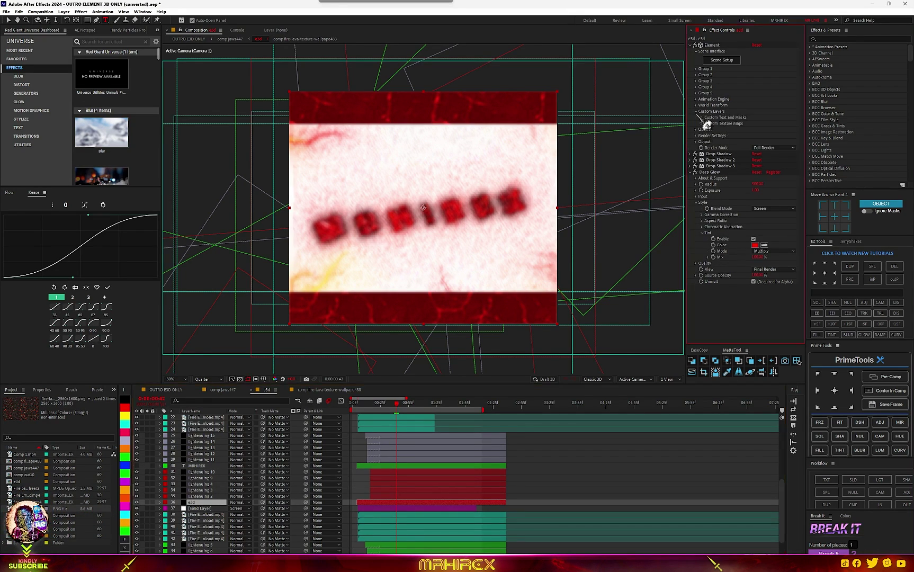
pyautogui.click(701, 117)
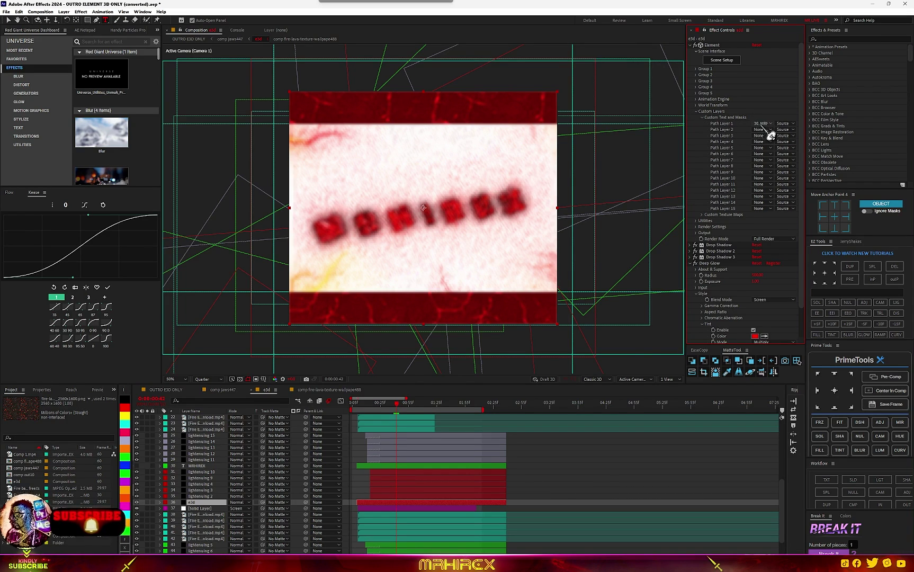
pyautogui.click(701, 215)
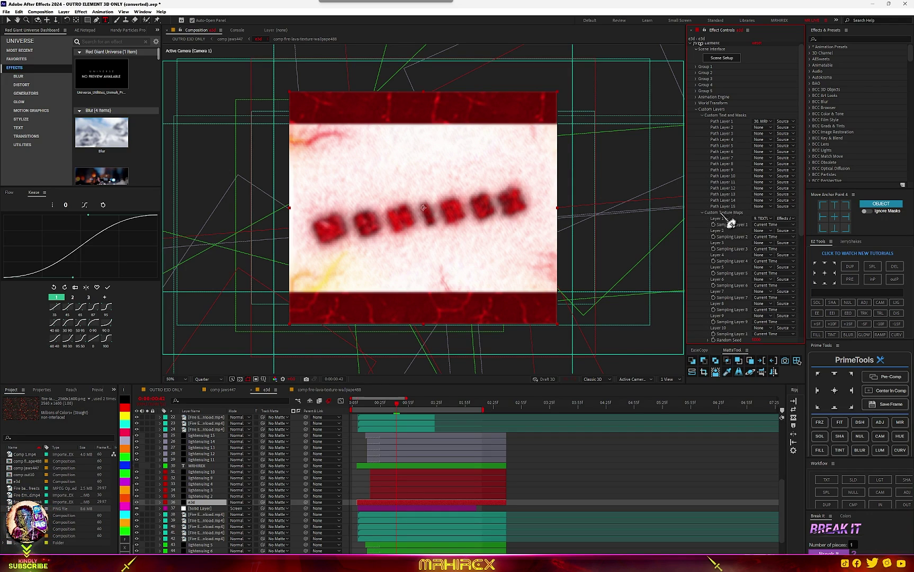
# Step: Check which layer and source option are assigned to Layer 1 of Element's Custom Texture Maps on the e3d layer
pyautogui.click(763, 218)
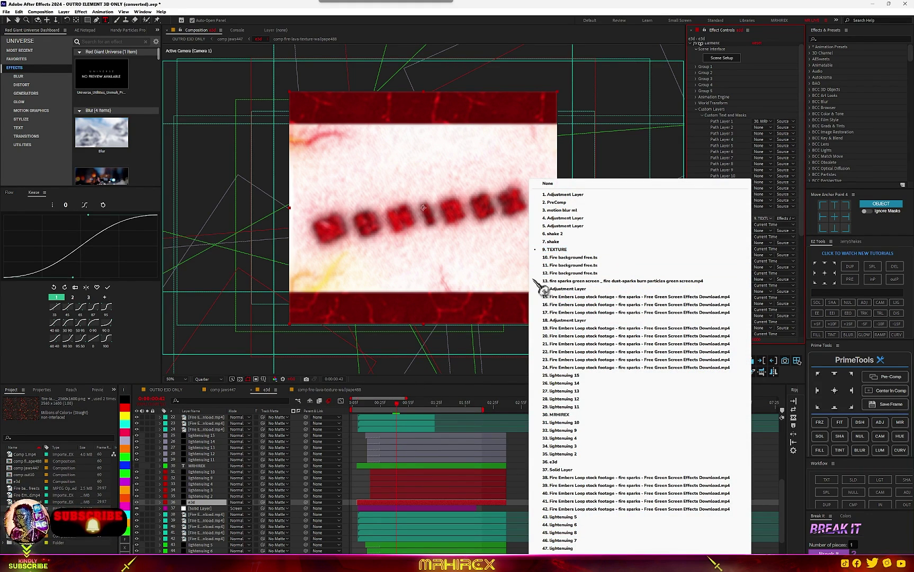
pyautogui.click(467, 448)
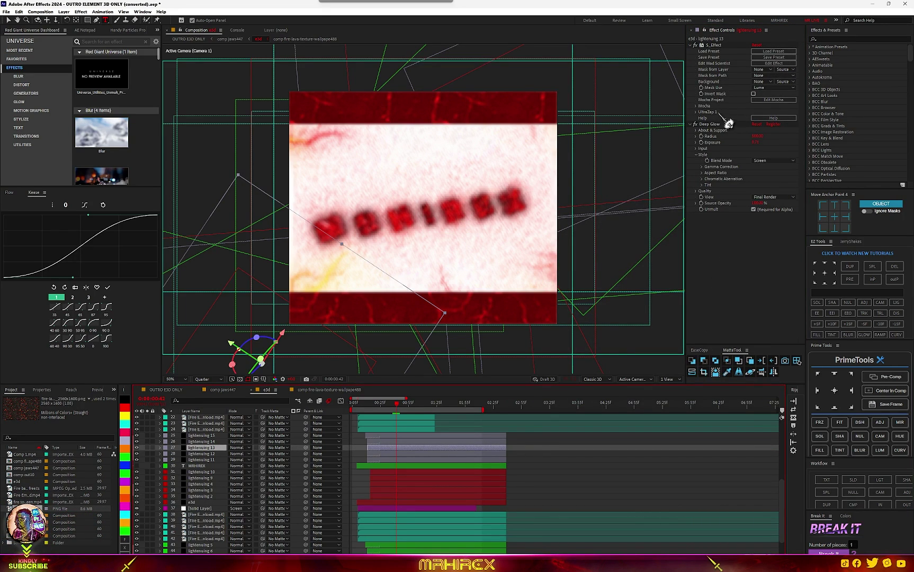
pyautogui.click(200, 502)
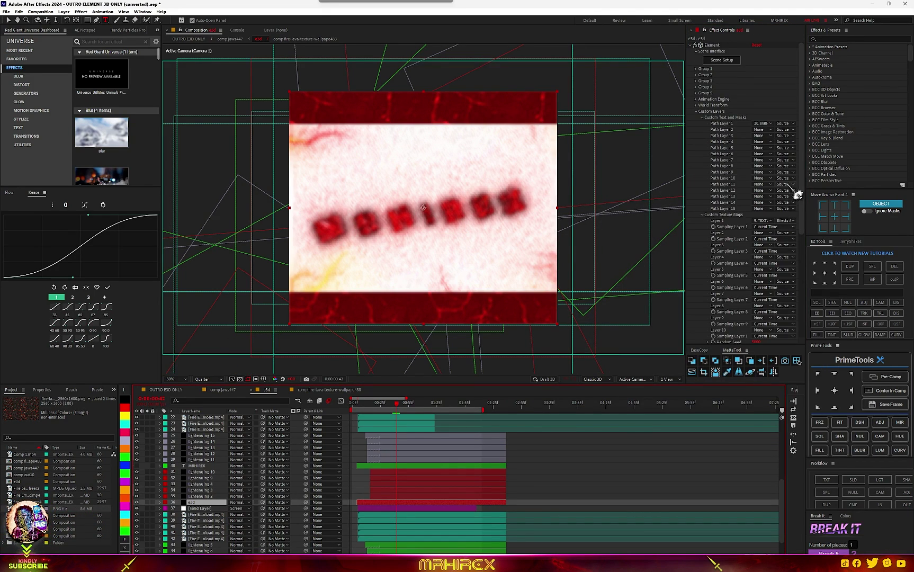
pyautogui.click(787, 221)
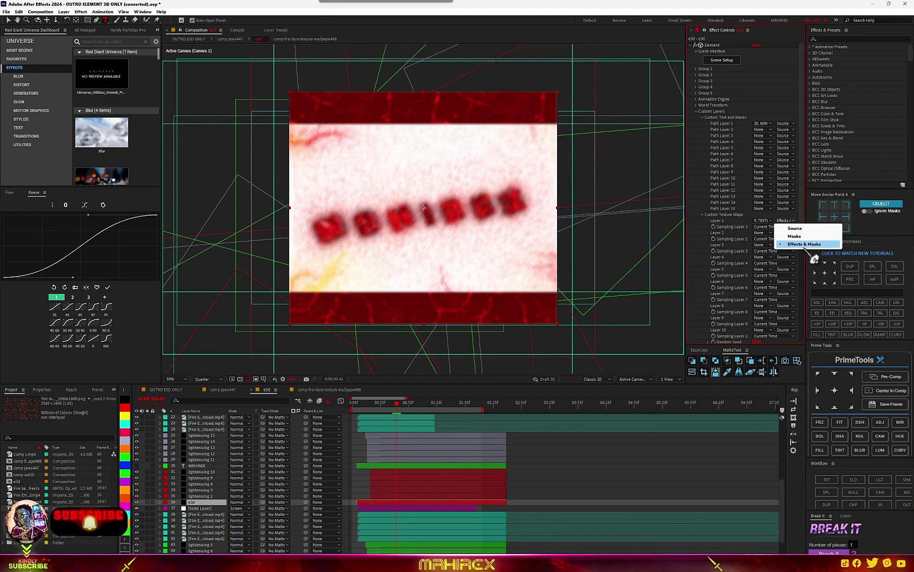
pyautogui.click(737, 217)
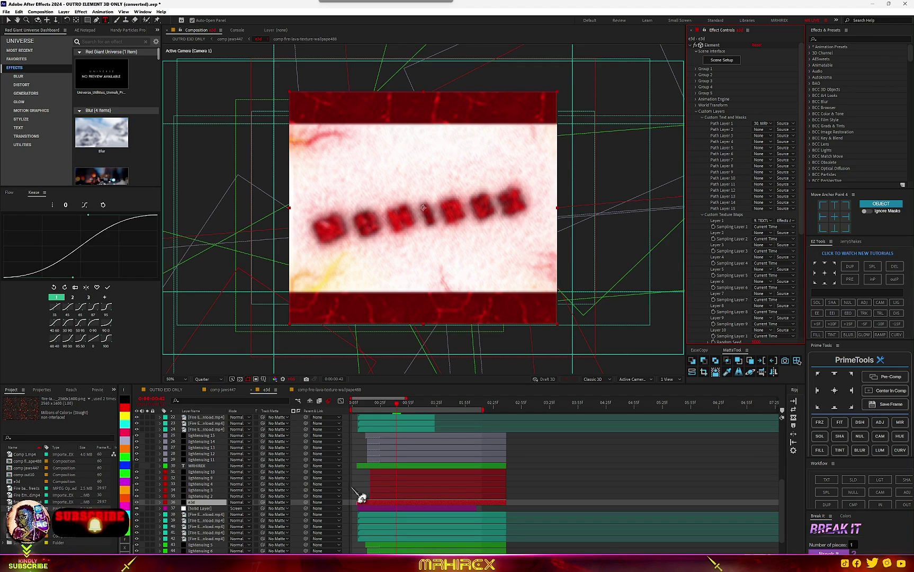
pyautogui.scroll(3, 202, 457)
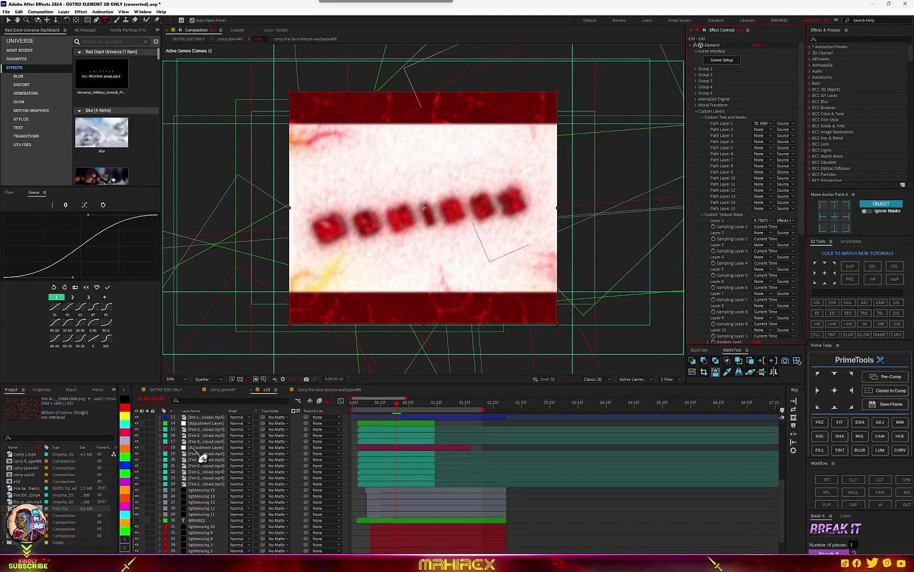
# Step: View the lava image inside the TEXTURE precomp once more and return to the e3d composition
pyautogui.scroll(4, 203, 457)
pyautogui.doubleClick(211, 466)
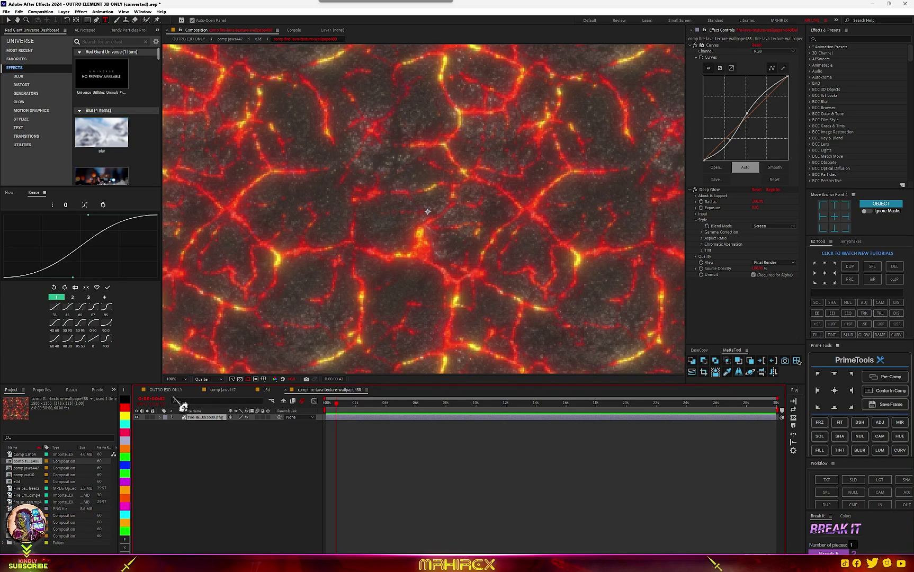
pyautogui.click(271, 391)
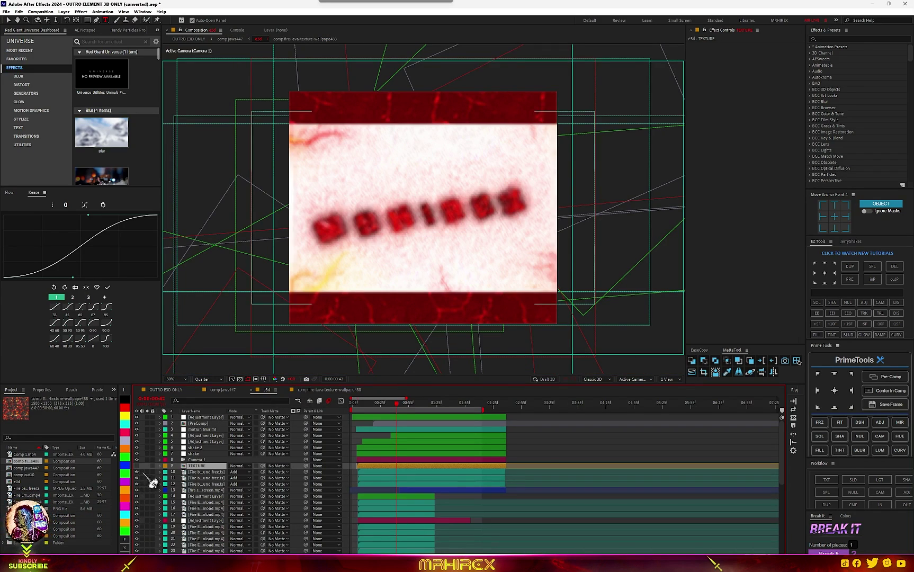
# Step: Select the e3d layer and review the source options offered for Layer 1 of its Custom Texture Maps
pyautogui.scroll(-6, 237, 500)
pyautogui.click(197, 478)
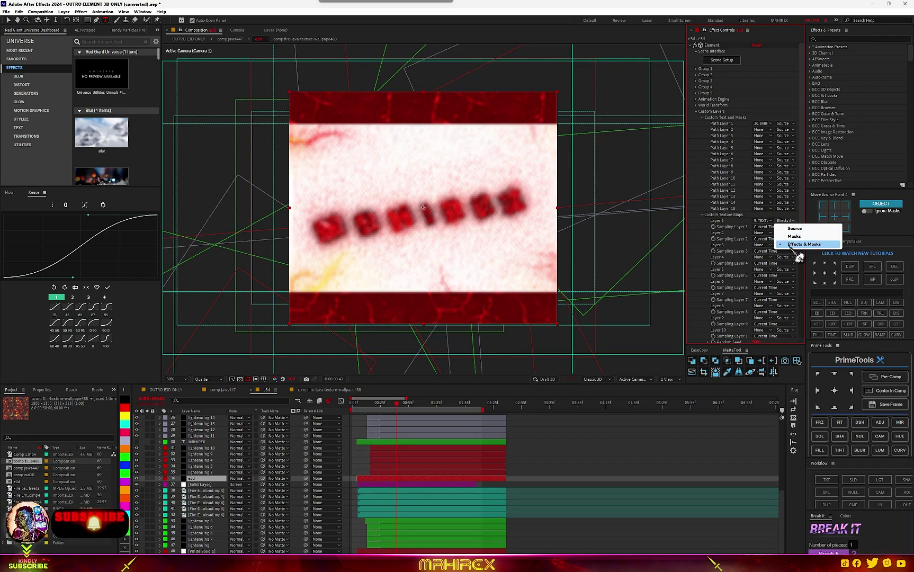
pyautogui.click(735, 220)
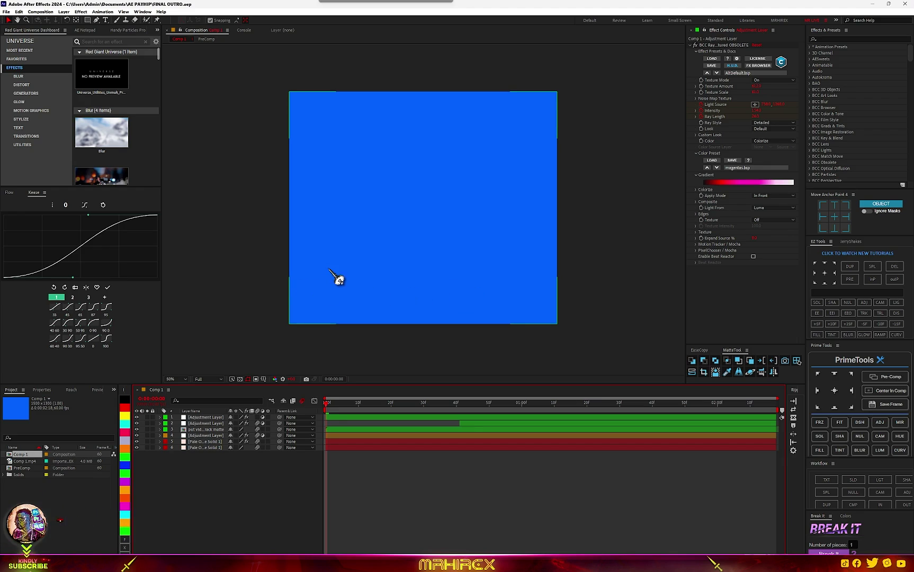
# Step: Preview Comp 1 of the FINAL OUTRO project at frames 0:00:00:27 and 0:00:00:51
pyautogui.click(415, 403)
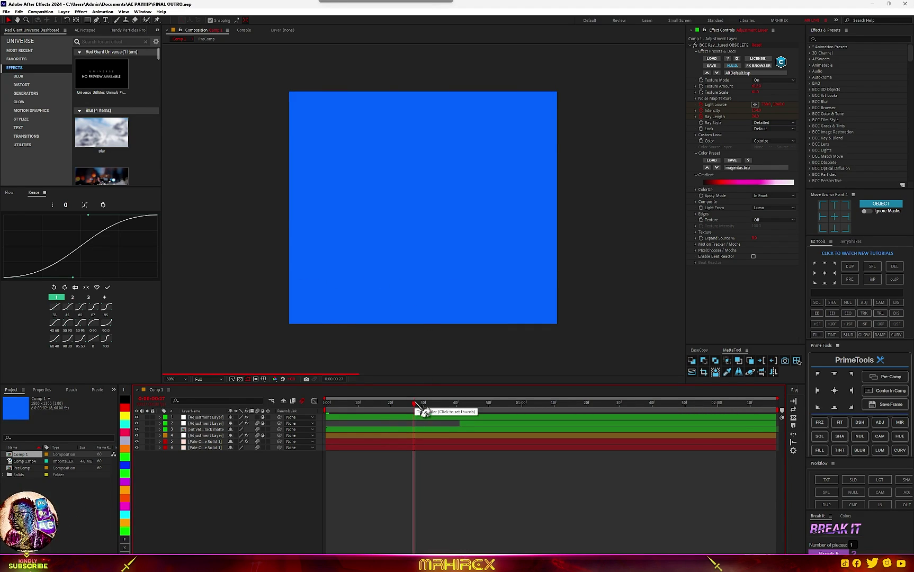
pyautogui.press(',')
pyautogui.press(',')
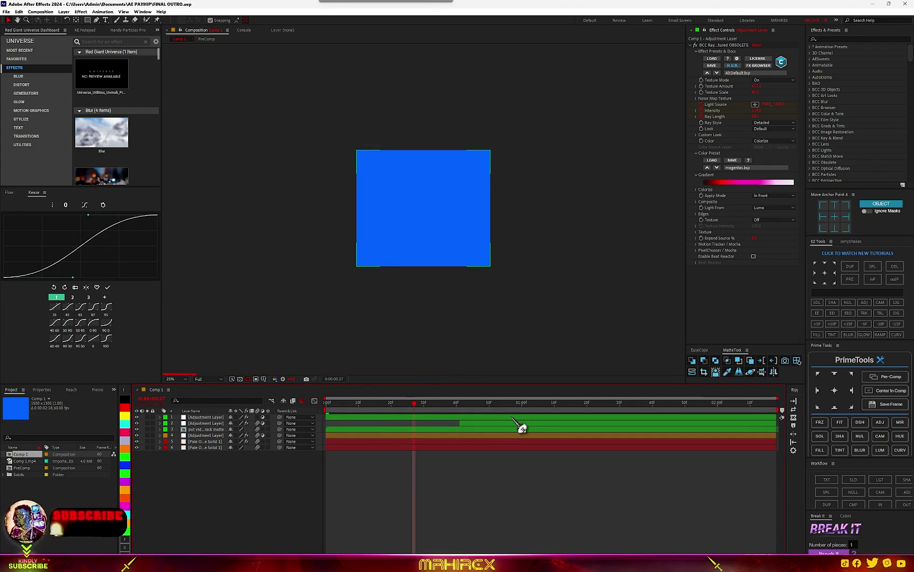
pyautogui.click(492, 403)
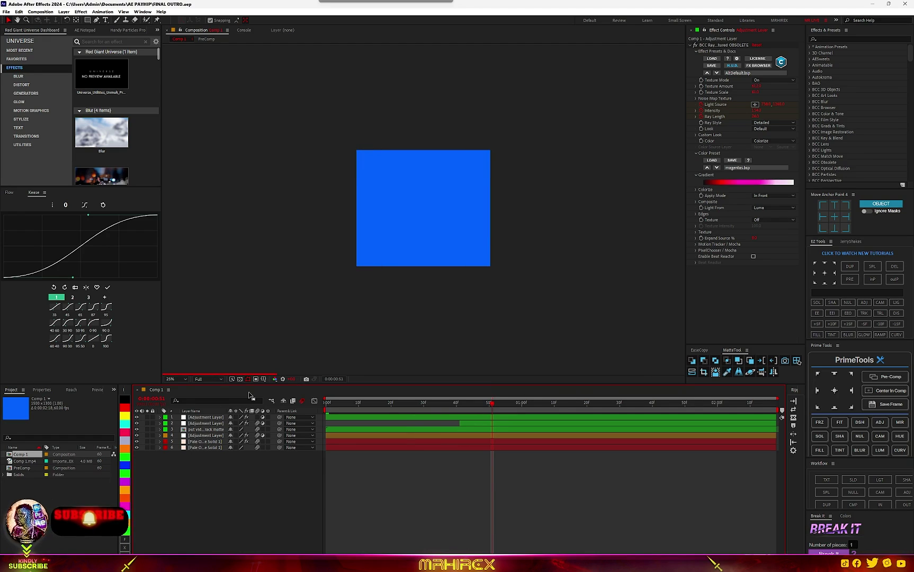
pyautogui.press('.')
pyautogui.press('.')
pyautogui.press('.')
# Step: Open the "put video here and track matte" precomp, examine Shape Layer 1 and its track matte setting, and return to Comp 1
pyautogui.click(205, 429)
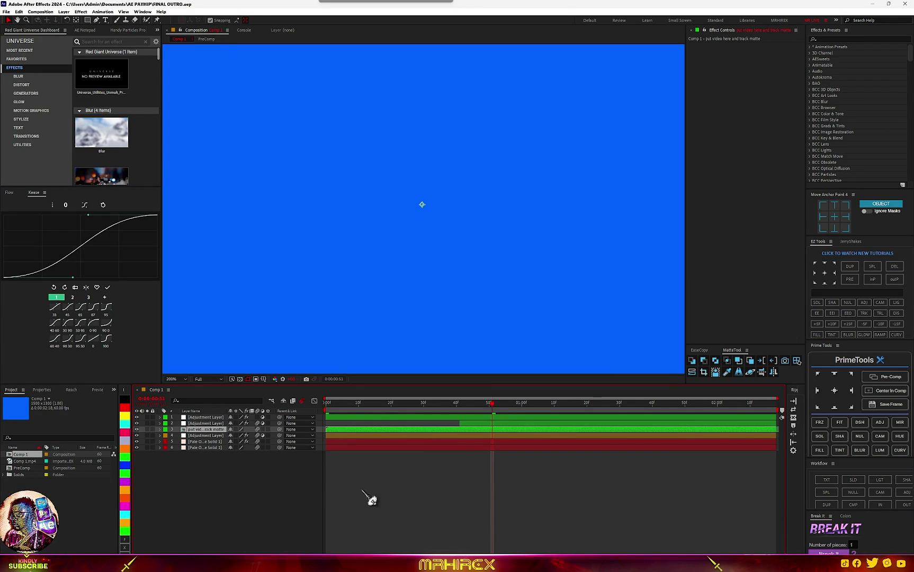
pyautogui.press(',')
pyautogui.press(',')
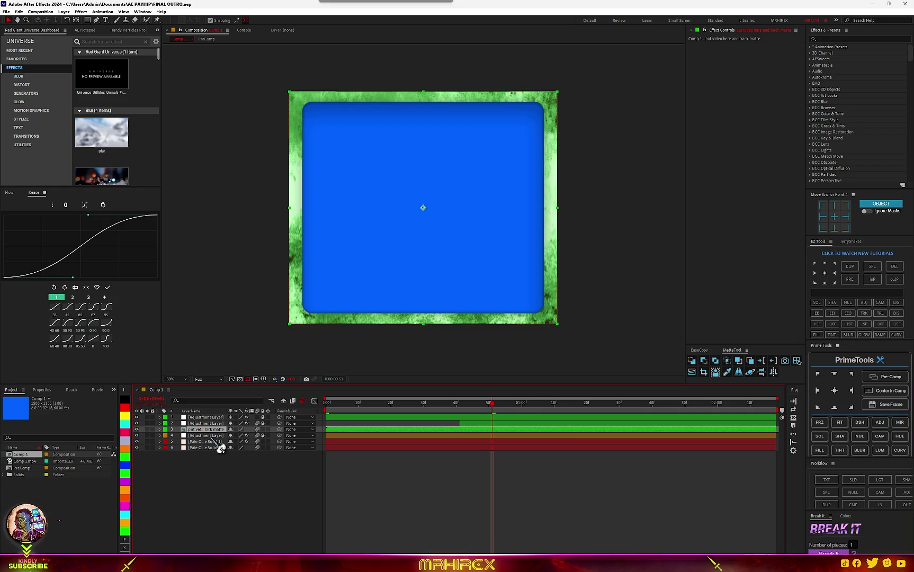
pyautogui.doubleClick(208, 429)
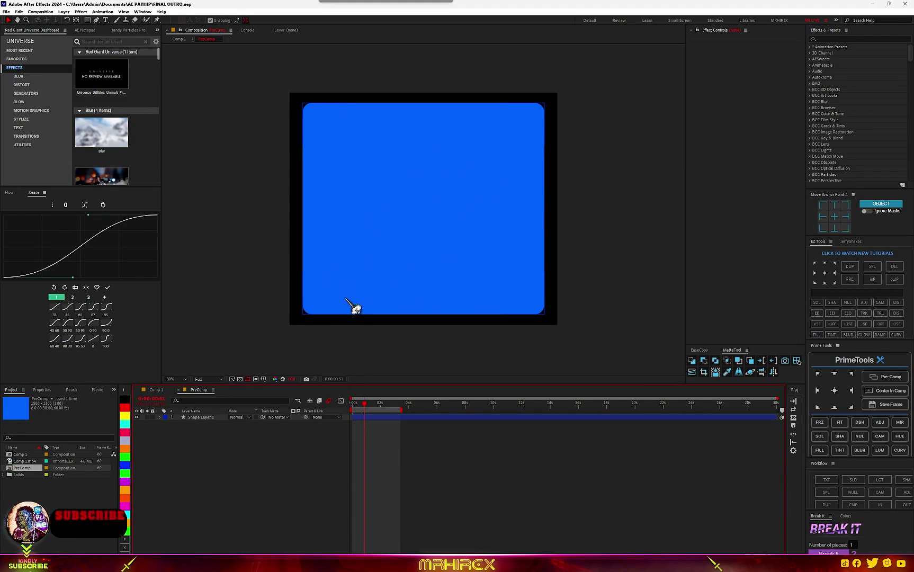
pyautogui.click(201, 418)
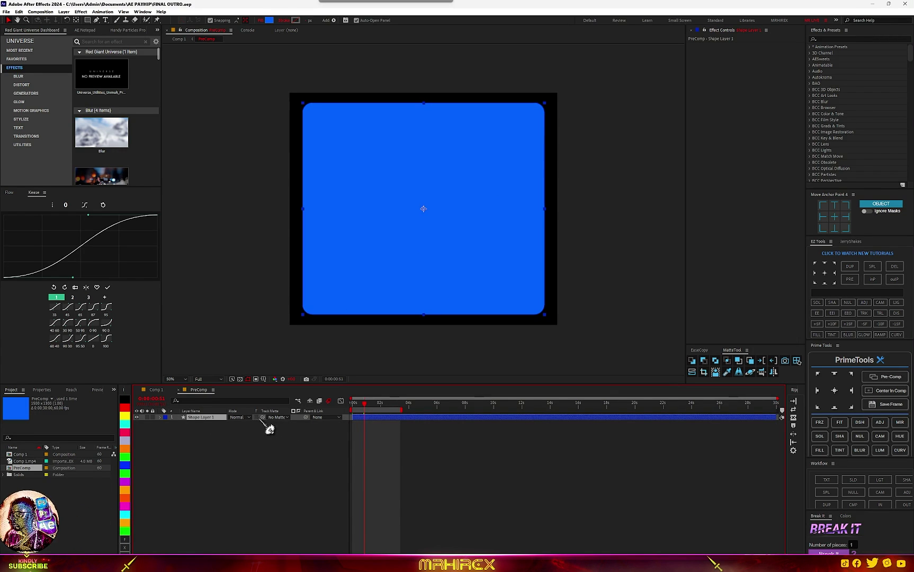
pyautogui.moveTo(280, 433); pyautogui.dragTo(263, 421)
pyautogui.click(156, 390)
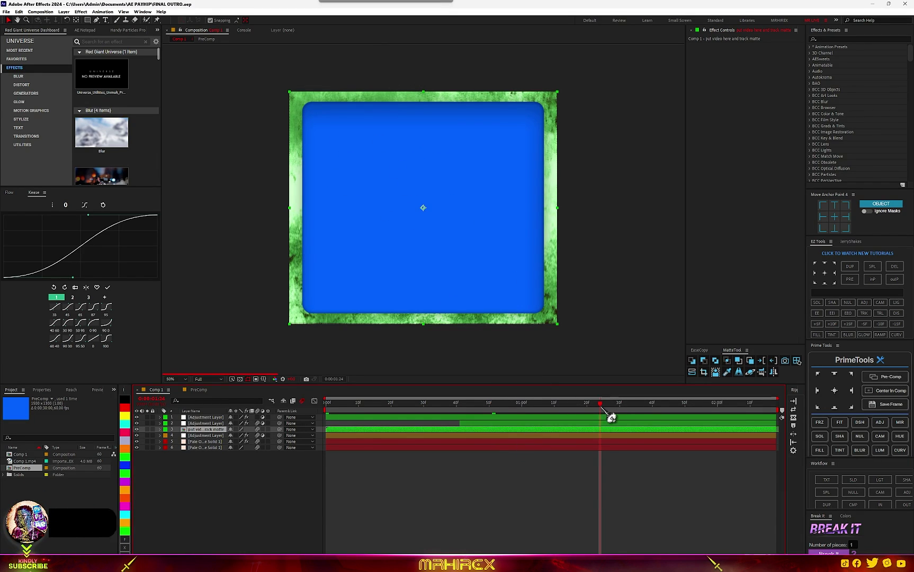
# Step: Examine the Comp 1 frame at 0:00:01:24 up close and as a whole, including its border, rounded video area and rays
pyautogui.scroll(-4, 467, 313)
pyautogui.scroll(1, 467, 313)
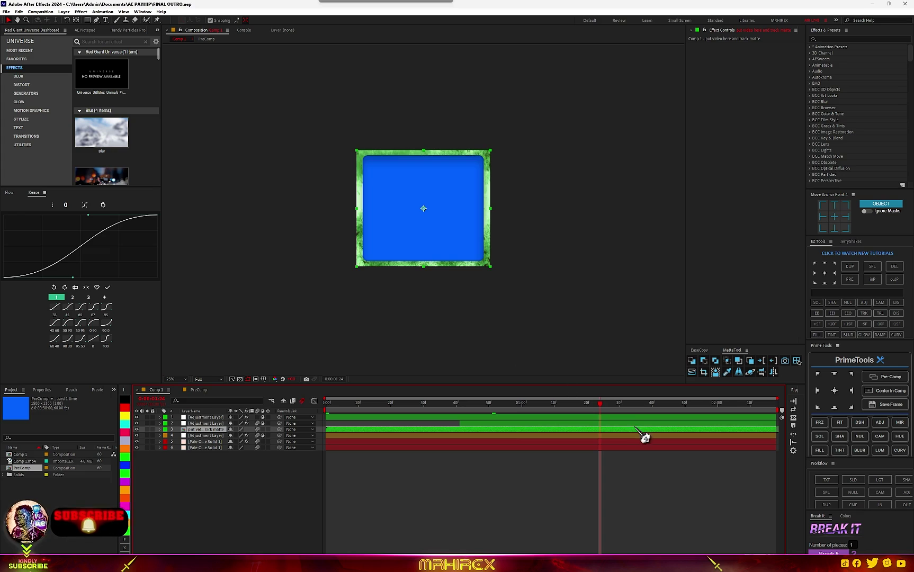
pyautogui.scroll(3, 409, 250)
pyautogui.scroll(-2, 413, 253)
pyautogui.scroll(1, 425, 291)
pyautogui.scroll(-6, 256, 259)
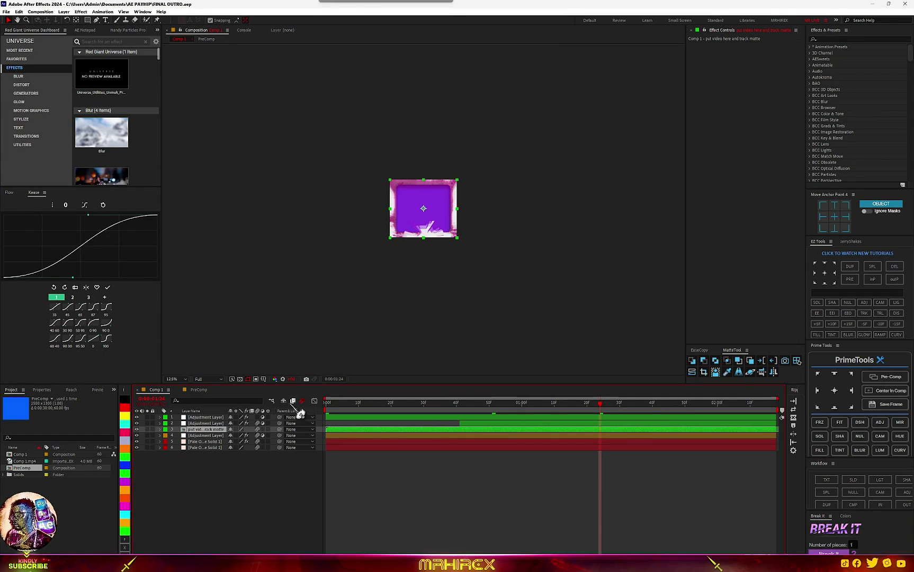
pyautogui.scroll(4, 527, 290)
pyautogui.scroll(-3, 527, 289)
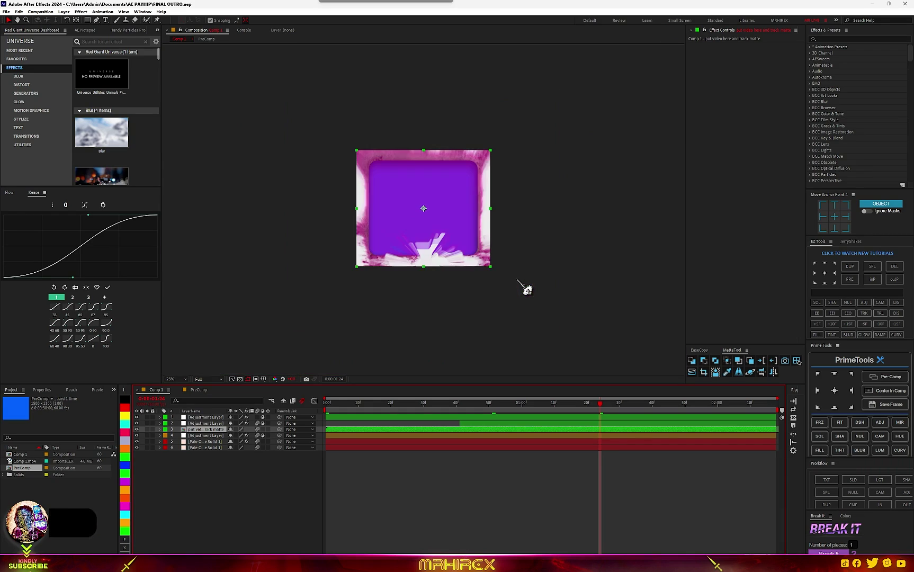
pyautogui.scroll(4, 396, 238)
pyautogui.scroll(-4, 396, 238)
pyautogui.scroll(2, 395, 236)
pyautogui.scroll(2, 508, 240)
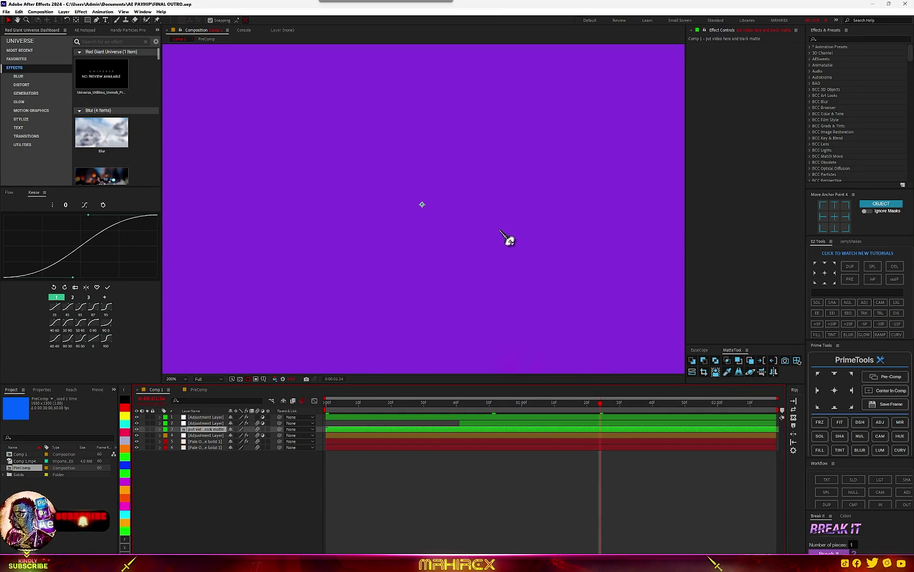
pyautogui.scroll(-2, 508, 239)
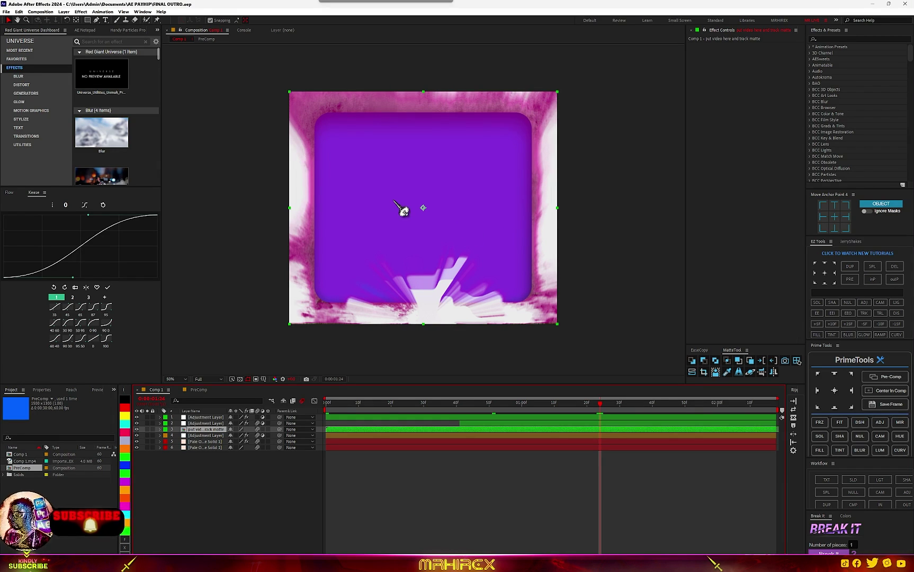
pyautogui.scroll(3, 402, 210)
pyautogui.scroll(-1, 404, 211)
pyautogui.scroll(-2, 401, 212)
pyautogui.scroll(2, 402, 265)
pyautogui.scroll(-1, 403, 275)
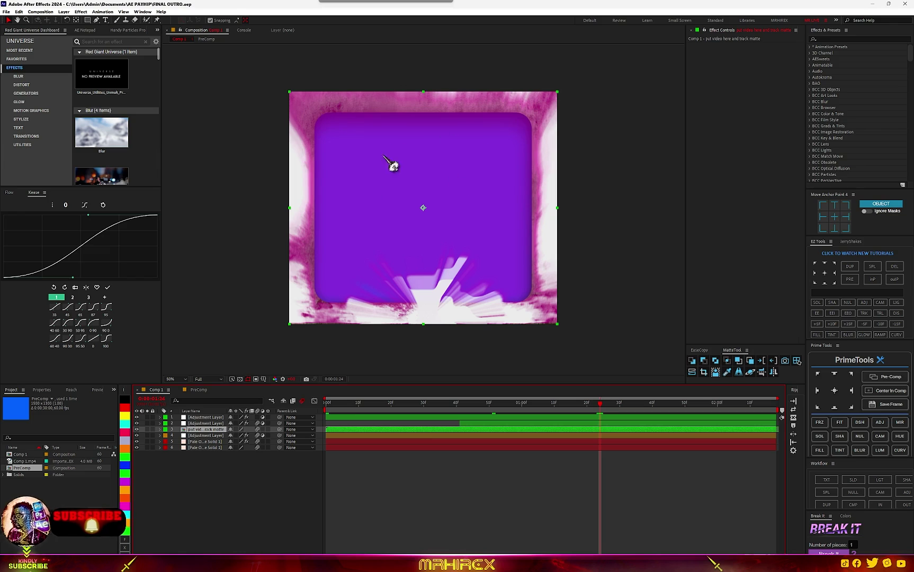
pyautogui.scroll(1, 454, 290)
pyautogui.scroll(-1, 453, 290)
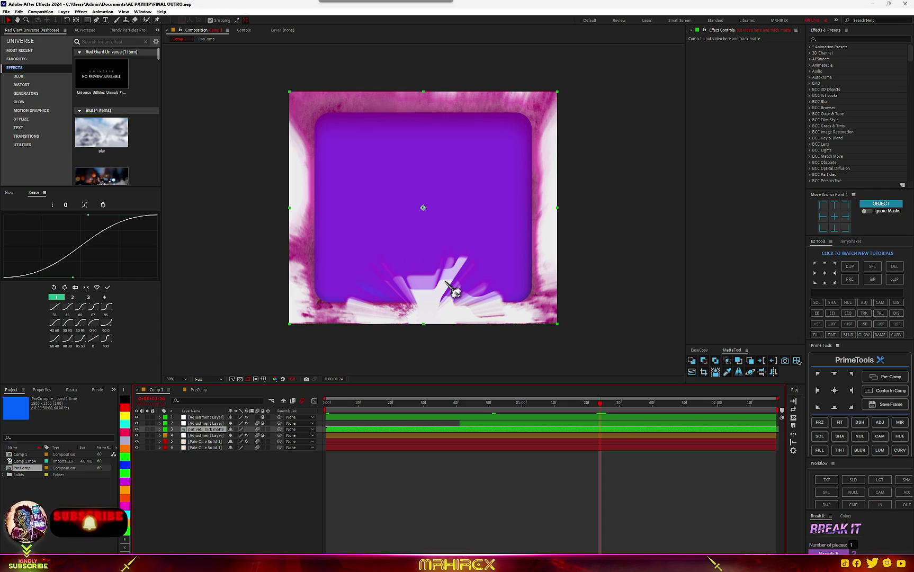
pyautogui.scroll(-1, 454, 290)
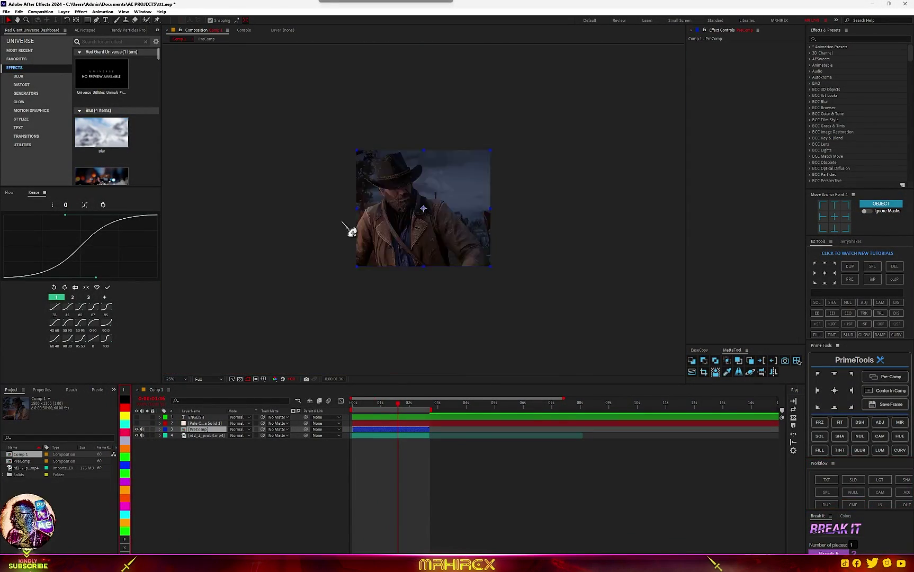
# Step: Inspect the PreComp layer's footage up close in the ttt project and save the project
pyautogui.scroll(3, 341, 222)
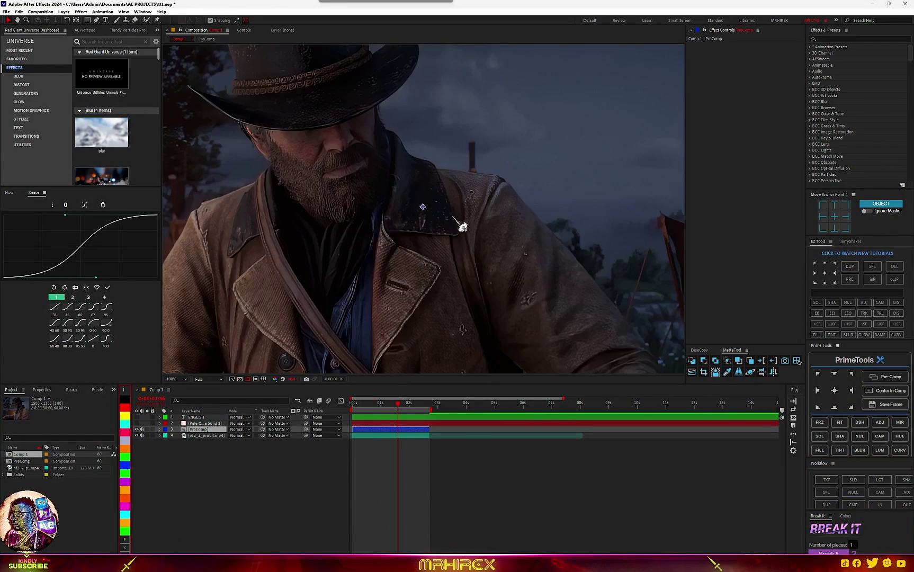
pyautogui.press(',')
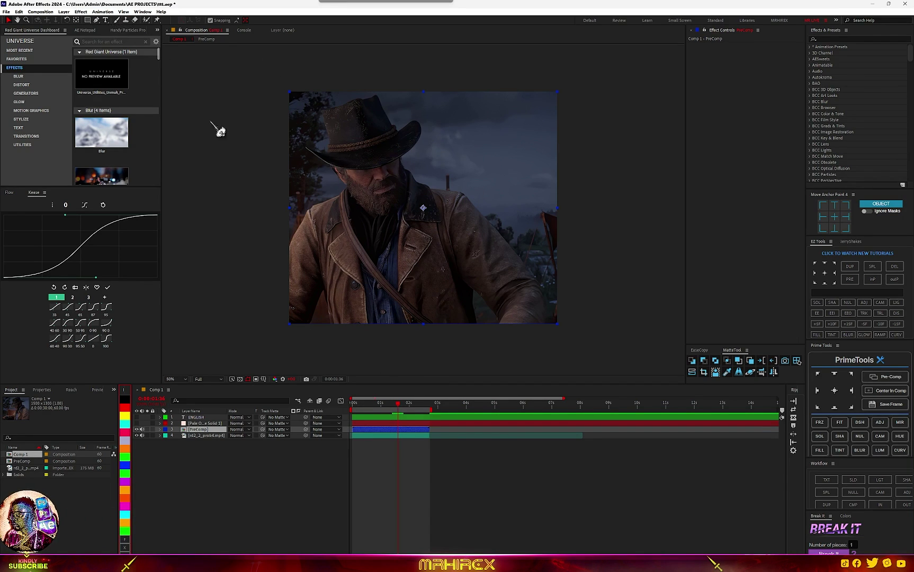
pyautogui.hotkey('ctrl', 's')
# Step: Apply the Goodbye Greenscreen effect to the PreComp layer
pyautogui.hotkey('ctrl', 'space')
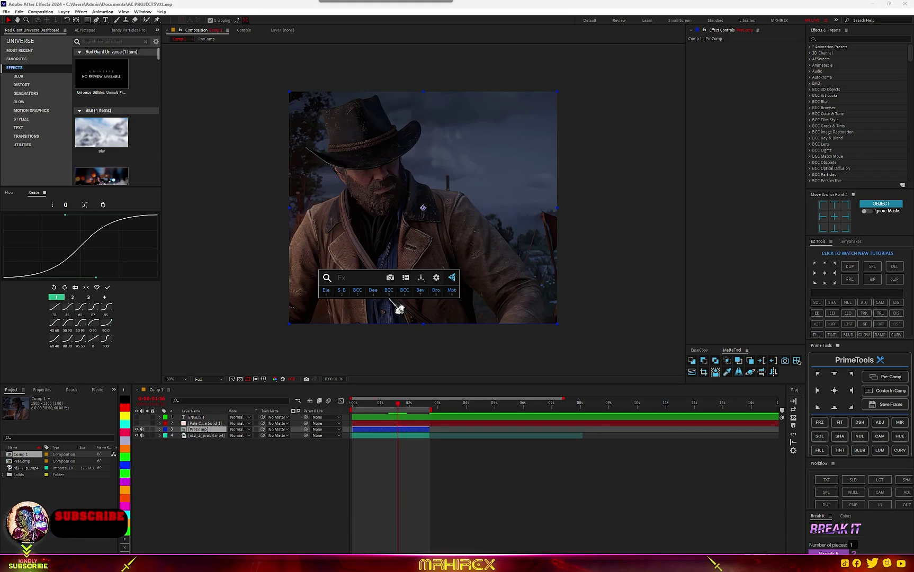
pyautogui.write('goo')
pyautogui.press('Return')
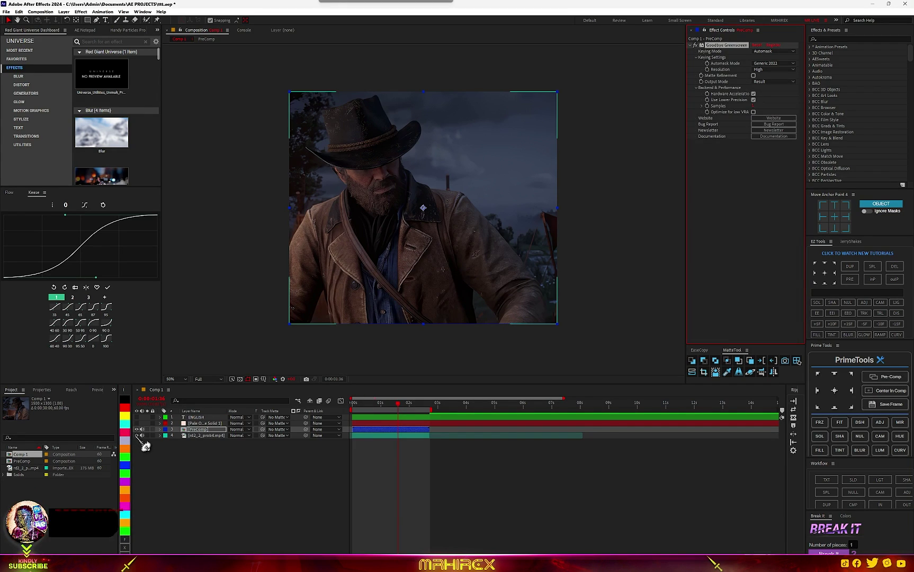
# Step: Hide the rd2 video layer beneath PreComp and check the man's cutout at another frame
pyautogui.click(137, 435)
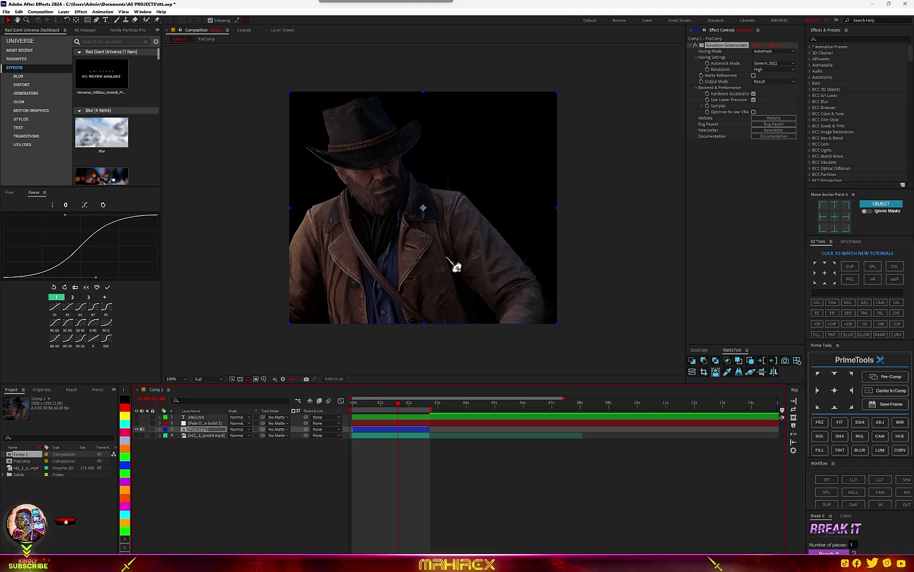
pyautogui.press('/')
pyautogui.scroll(-1, 481, 237)
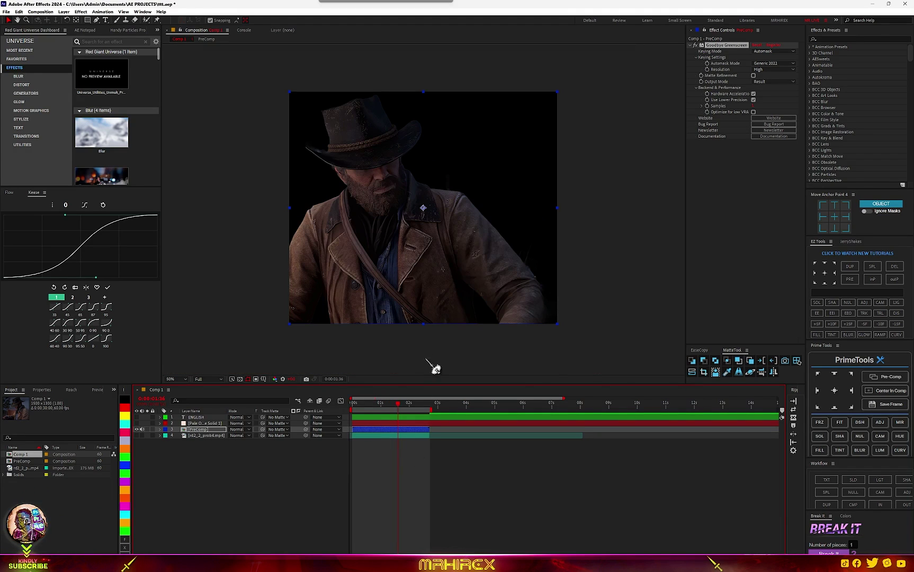
pyautogui.click(391, 403)
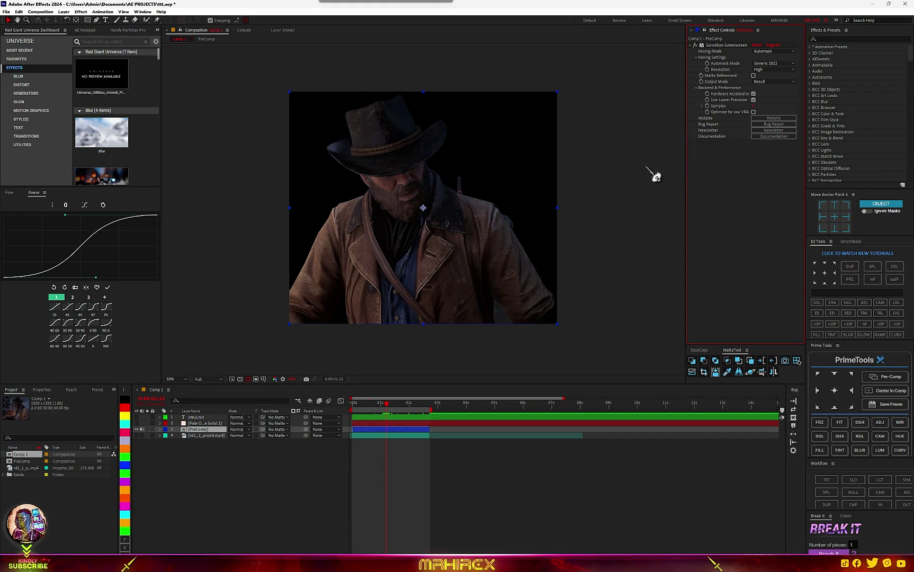
# Step: Remove the Goodbye Greenscreen effect from the PreComp layer
pyautogui.click(735, 56)
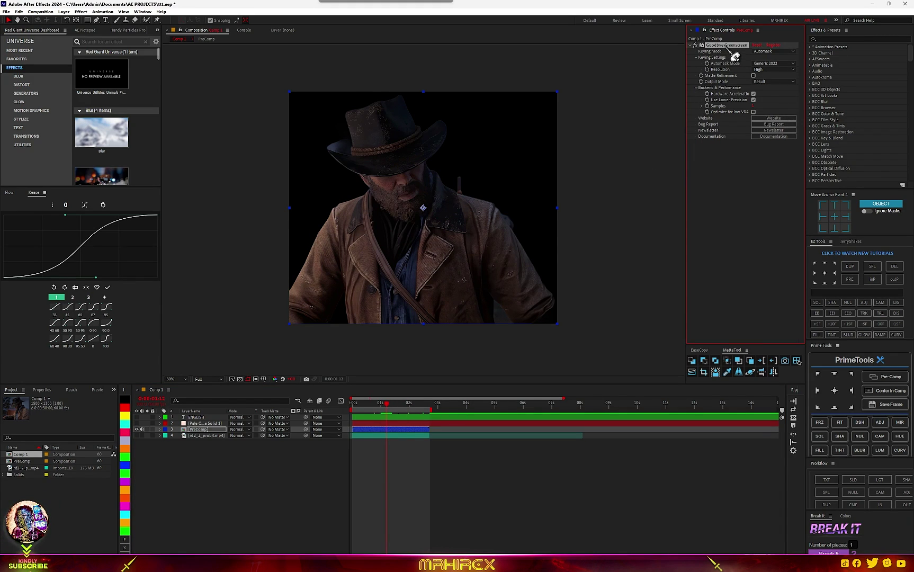
pyautogui.press('Delete')
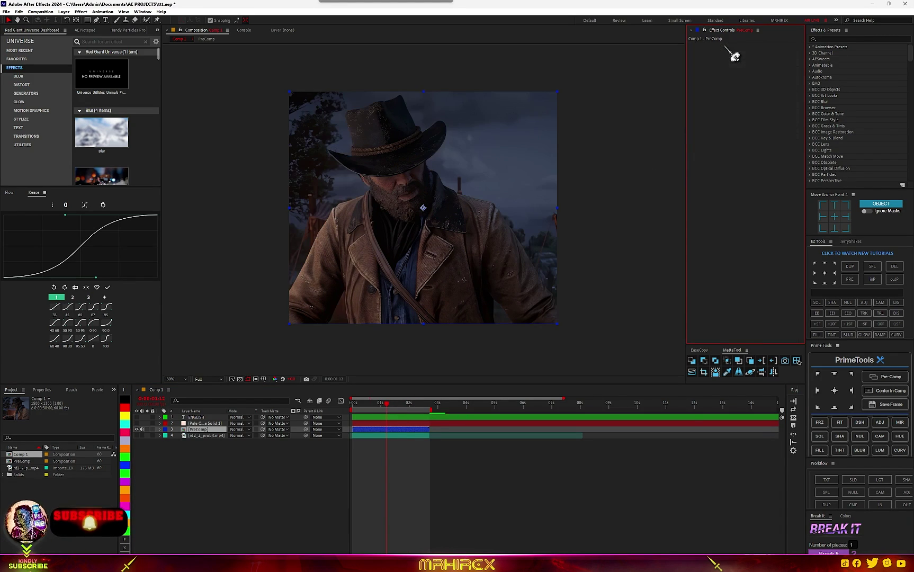
# Step: Activate the Roto Brush tool, open the PreComp layer in its own layer view and go to the first frame
pyautogui.click(387, 440)
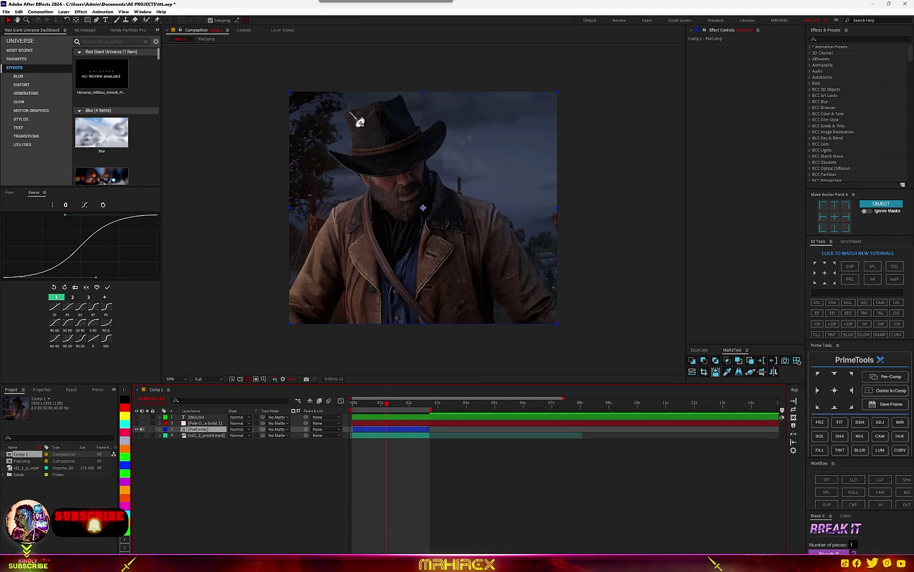
pyautogui.click(146, 20)
pyautogui.doubleClick(409, 234)
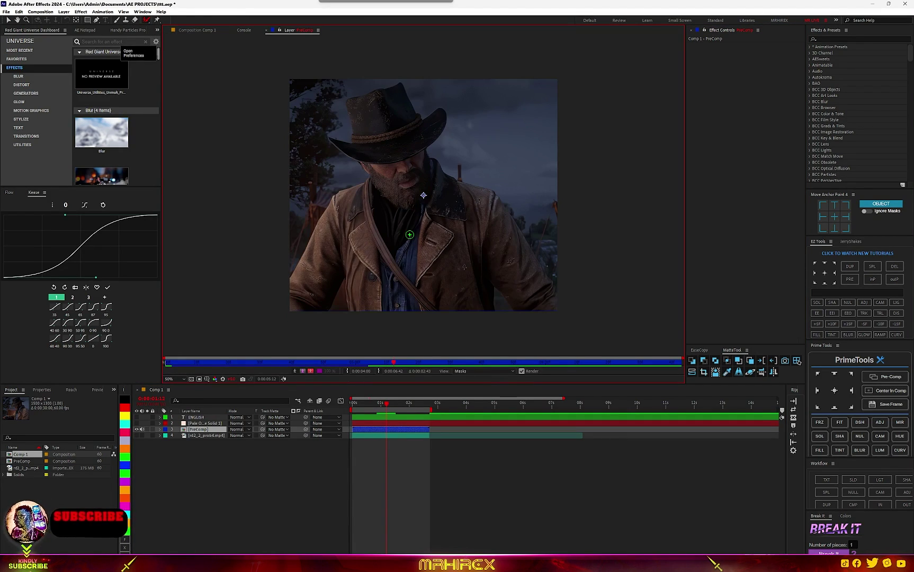
pyautogui.press('.')
pyautogui.press(',')
pyautogui.press(',')
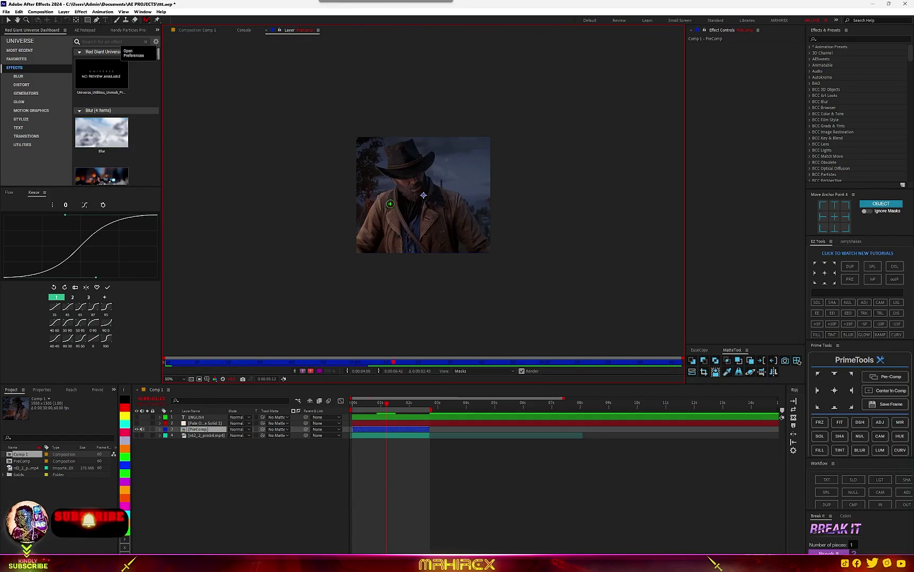
pyautogui.press('.')
pyautogui.moveTo(391, 411); pyautogui.dragTo(345, 416)
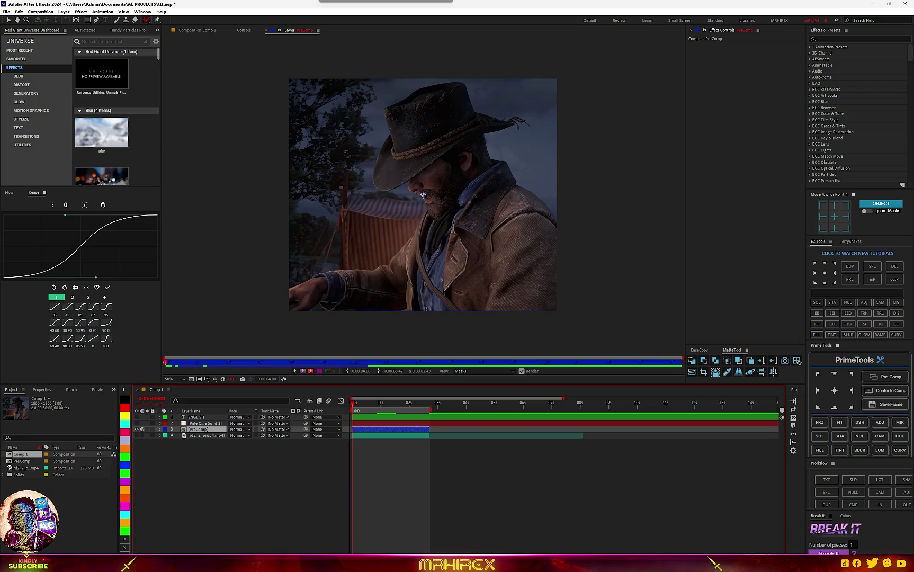
# Step: Select the whole man with Roto Brush strokes over his hat, face, jacket and arm at the first frame
pyautogui.press('.')
pyautogui.press(',')
pyautogui.moveTo(430, 121); pyautogui.dragTo(477, 220)
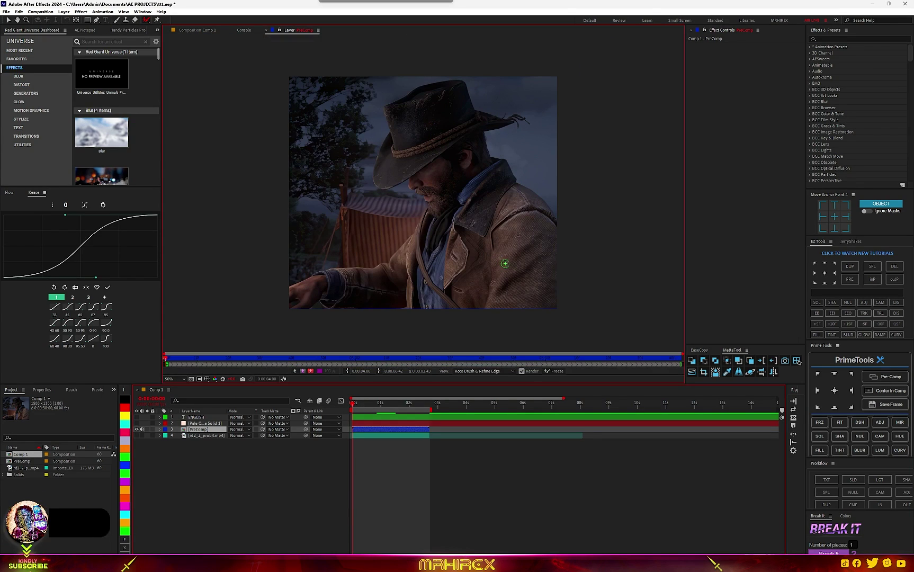
pyautogui.moveTo(428, 144); pyautogui.dragTo(378, 179)
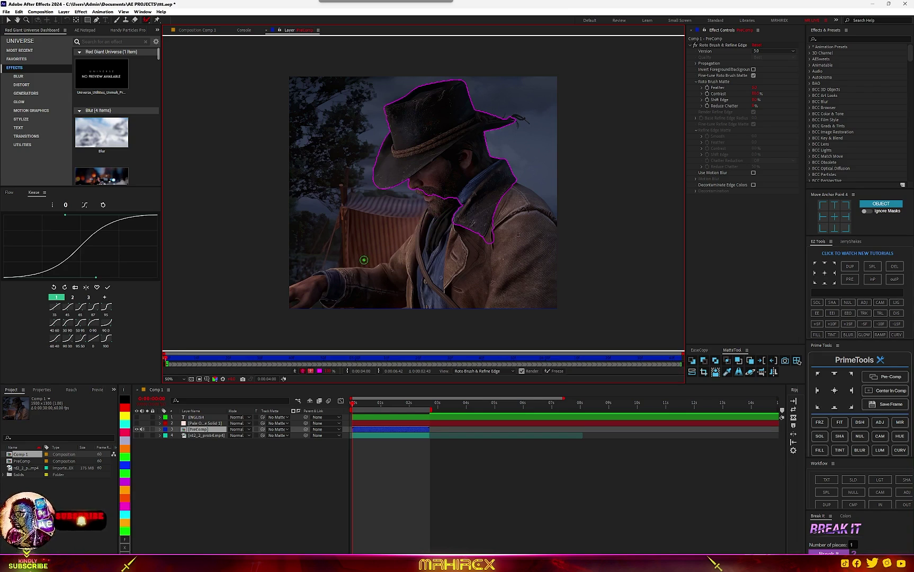
pyautogui.scroll(4, 382, 226)
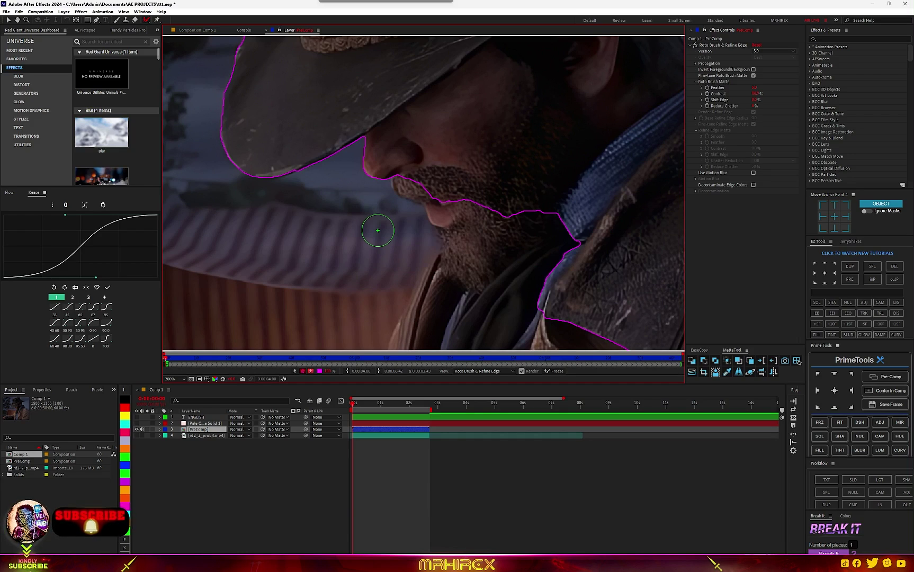
pyautogui.moveTo(377, 230)
pyautogui.keyDown('ctrl'); pyautogui.mouseDown()
pyautogui.moveTo(367, 230)
pyautogui.moveTo(486, 230)
pyautogui.moveTo(368, 230)
pyautogui.moveTo(377, 230)
pyautogui.mouseUp(); pyautogui.keyUp('ctrl')
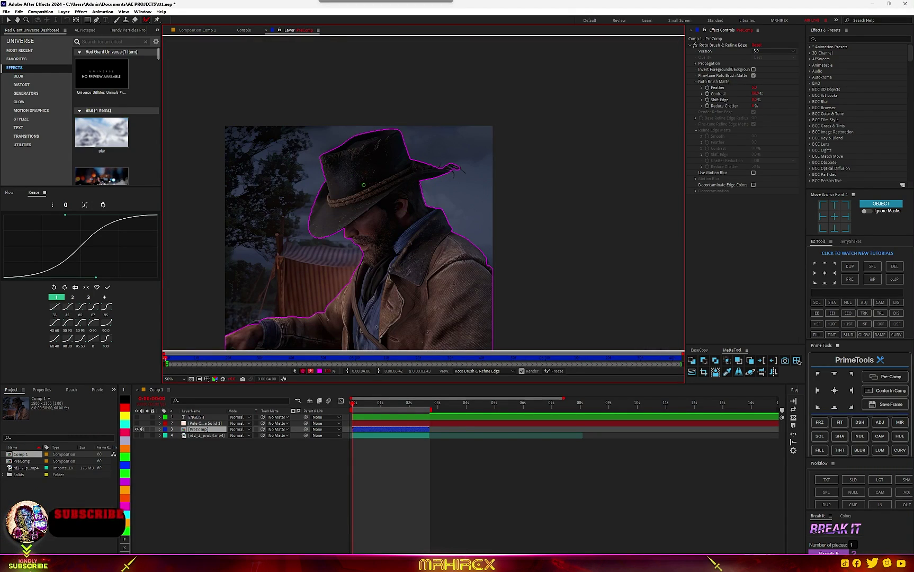
# Step: Freeze the Roto Brush segmentation across the PreComp layer's frames
pyautogui.scroll(5, 364, 185)
pyautogui.scroll(-8, 363, 184)
pyautogui.scroll(6, 377, 219)
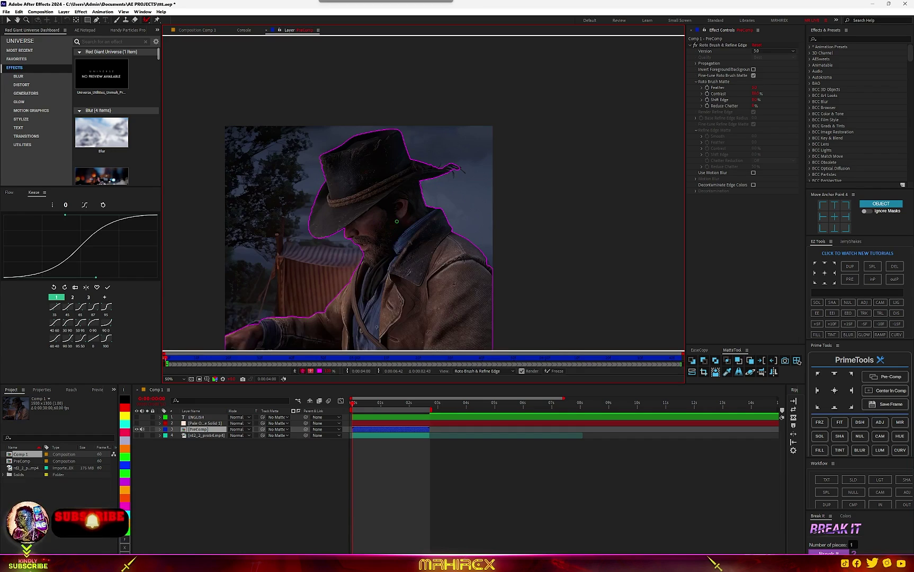
pyautogui.scroll(-4, 374, 206)
pyautogui.scroll(-2, 374, 206)
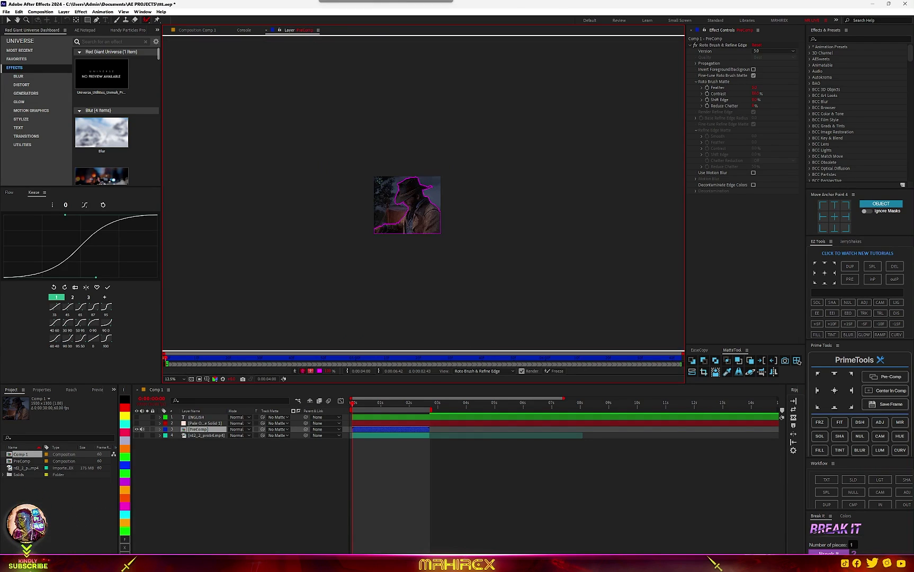
pyautogui.scroll(6, 432, 250)
pyautogui.scroll(-6, 408, 253)
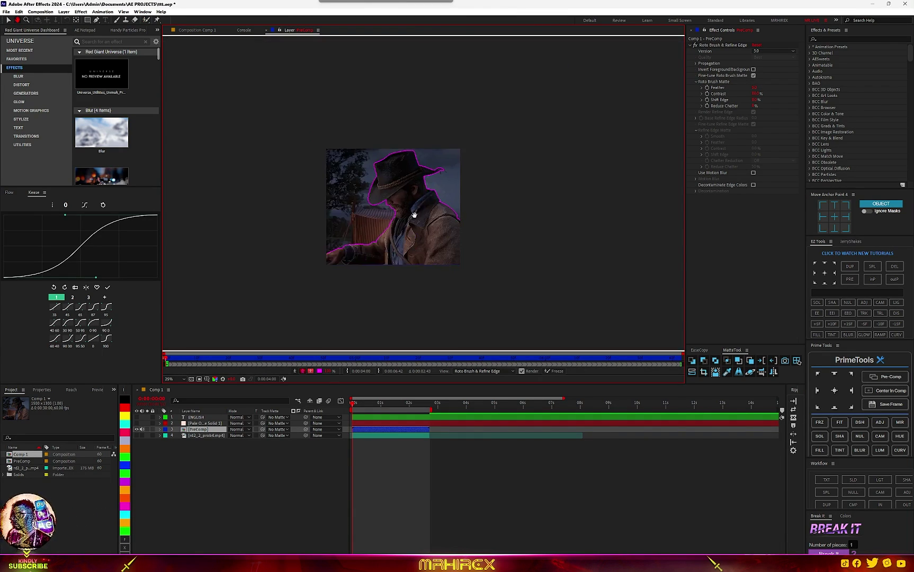
pyautogui.scroll(3, 414, 232)
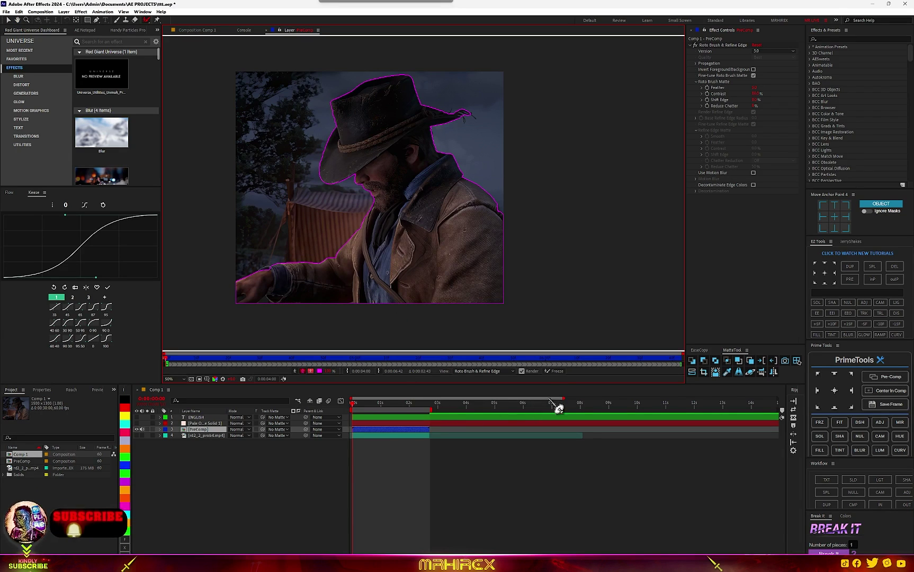
pyautogui.click(554, 372)
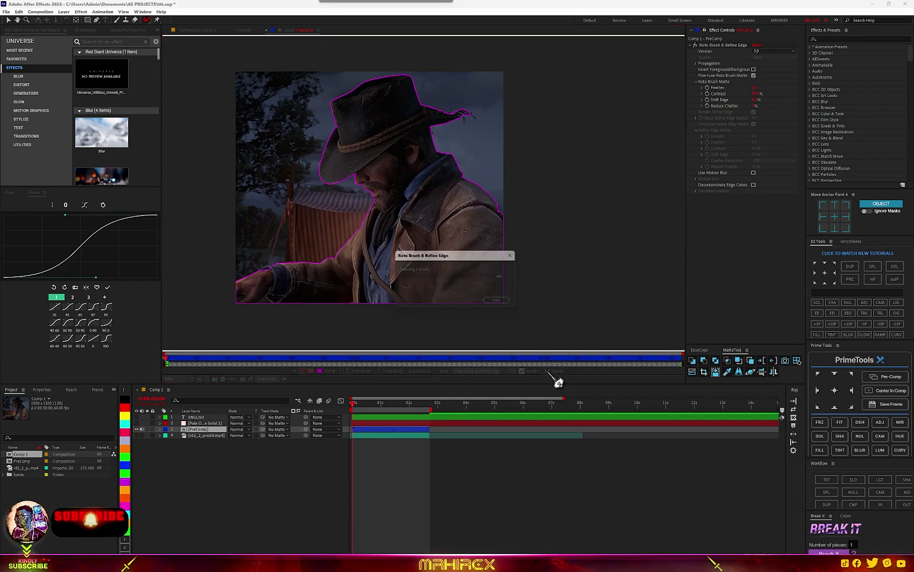
# Step: Return to the Comp 1 view and check the man's cutout at the first frame and around 1 second
pyautogui.click(197, 30)
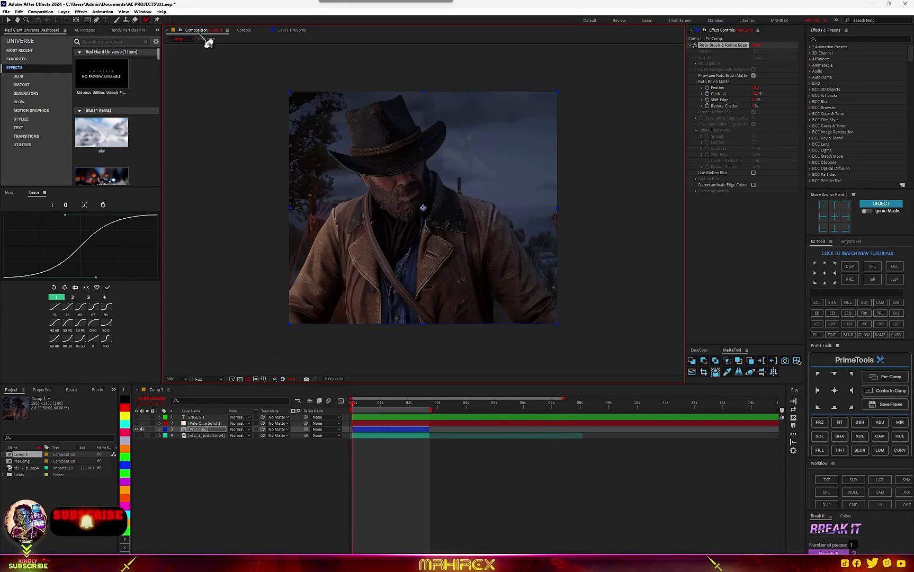
pyautogui.scroll(4, 429, 222)
pyautogui.scroll(-5, 431, 223)
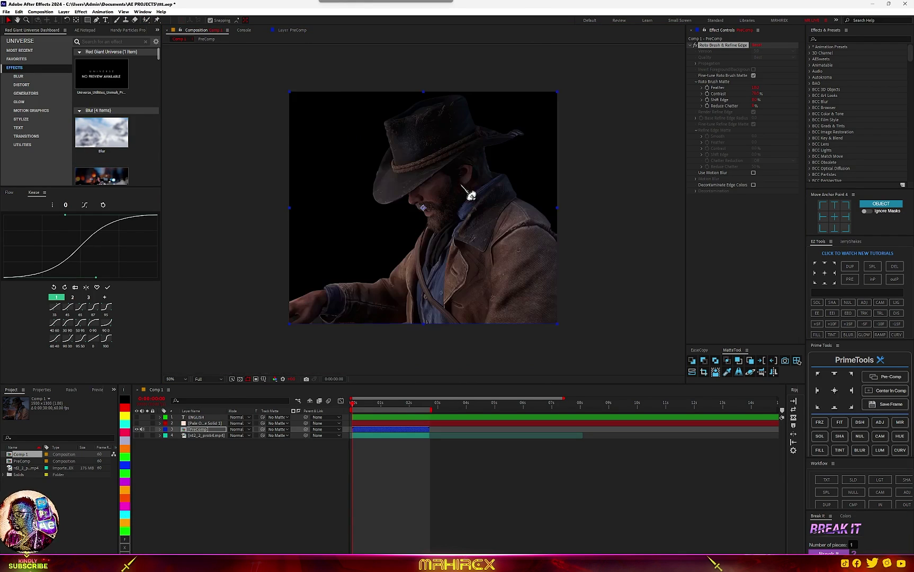
pyautogui.scroll(3, 475, 186)
pyautogui.scroll(2, 412, 244)
pyautogui.scroll(-2, 402, 234)
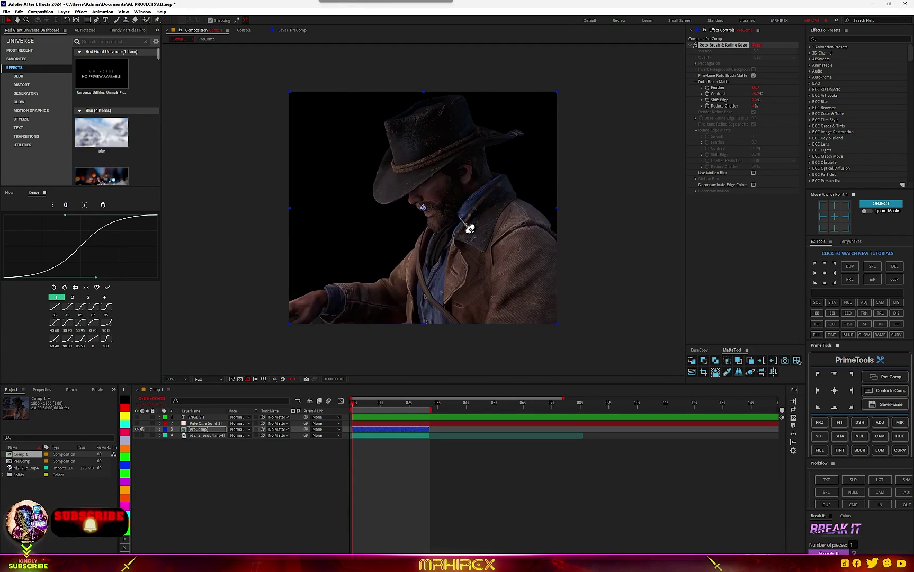
pyautogui.scroll(1, 460, 222)
pyautogui.click(378, 404)
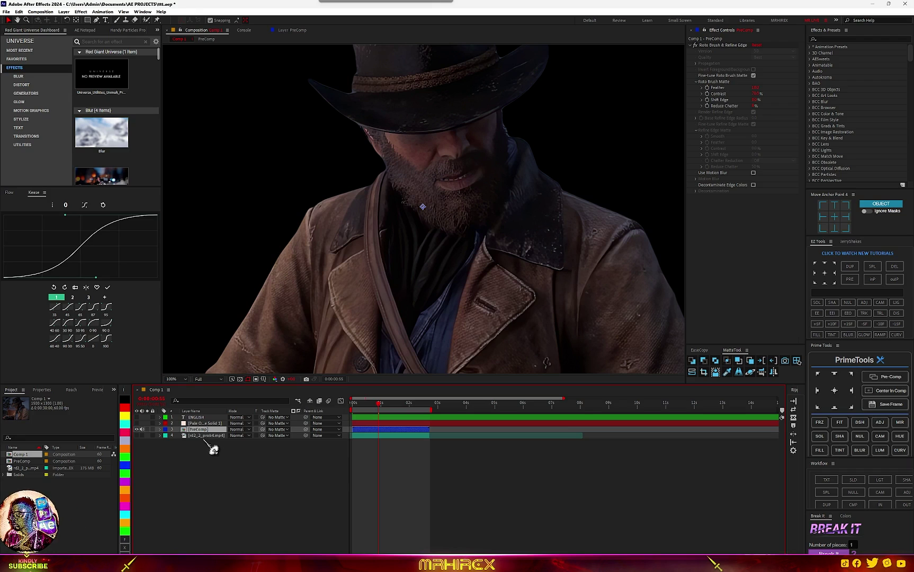
# Step: Make the rd2 video layer visible again beneath the PreComp cutout
pyautogui.click(201, 435)
pyautogui.click(136, 435)
pyautogui.scroll(-4, 407, 274)
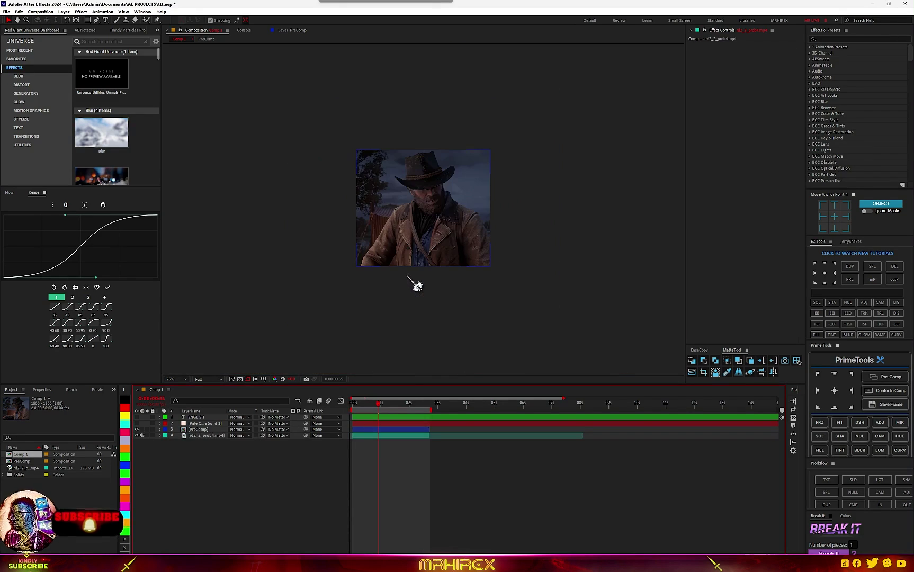
pyautogui.scroll(4, 407, 276)
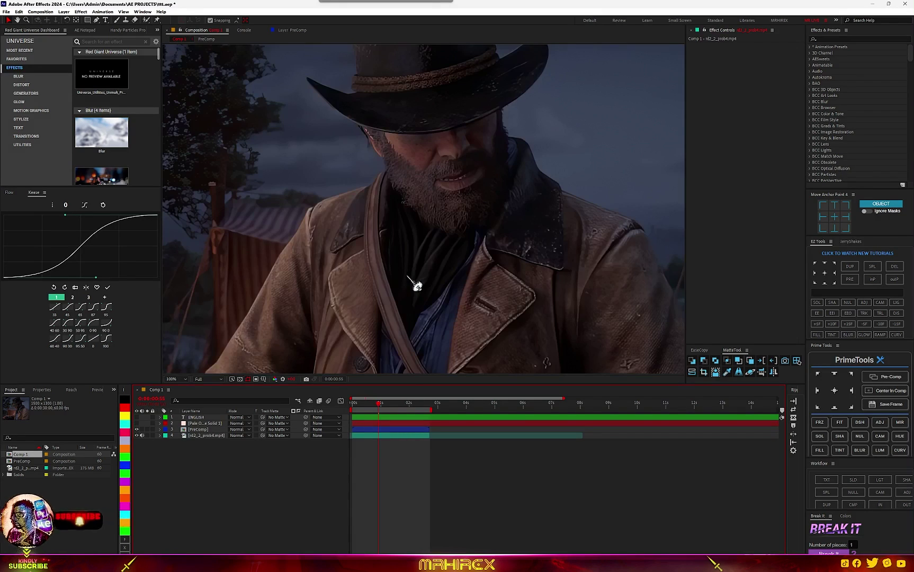
# Step: Show the Pale Orange Solid 1 text layer and place it between PreComp and the rd2 video layer, behind the man
pyautogui.click(206, 423)
pyautogui.click(136, 423)
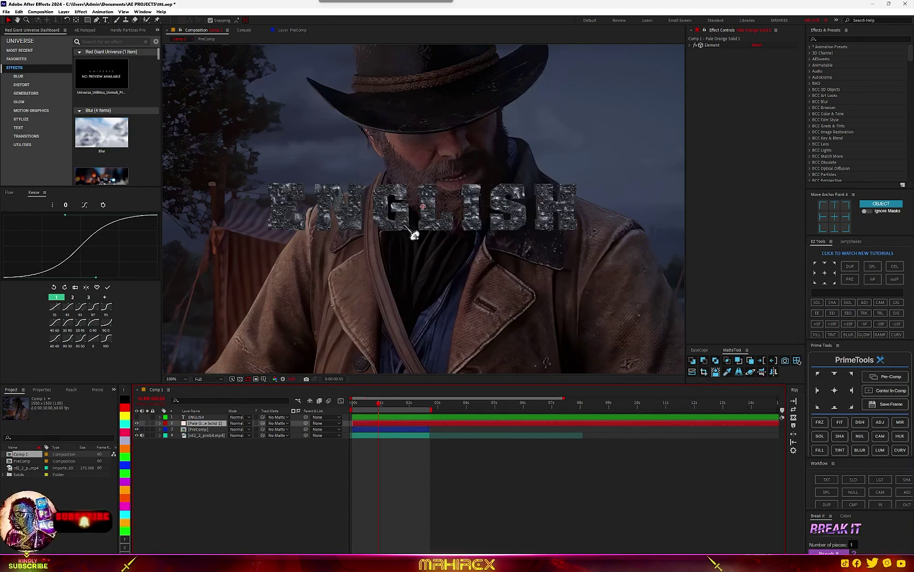
pyautogui.scroll(2, 404, 228)
pyautogui.scroll(-2, 404, 227)
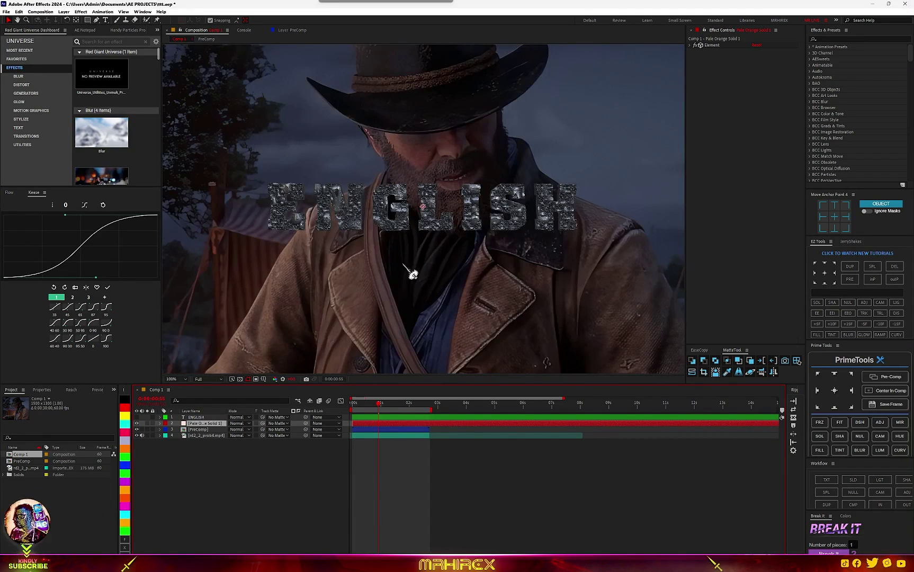
pyautogui.moveTo(211, 432)
pyautogui.mouseDown()
pyautogui.moveTo(198, 435)
pyautogui.moveTo(208, 444)
pyautogui.mouseUp()
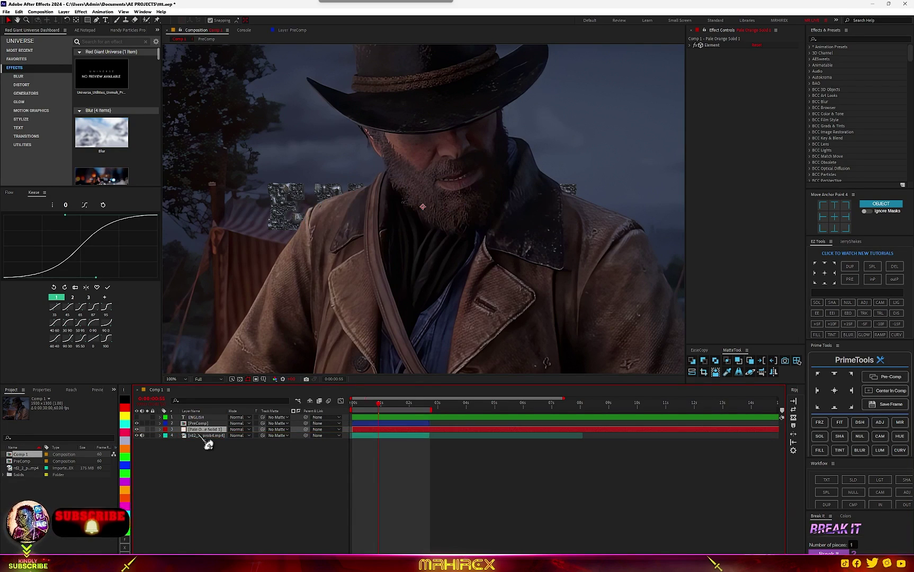
pyautogui.scroll(-2, 371, 281)
pyautogui.scroll(2, 446, 239)
pyautogui.click(390, 401)
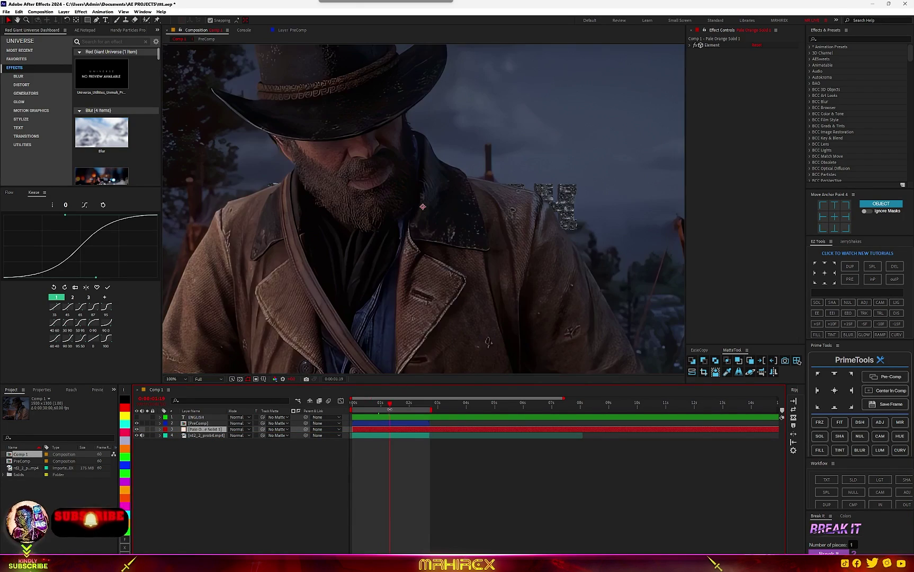
pyautogui.scroll(-3, 421, 321)
pyautogui.scroll(3, 426, 318)
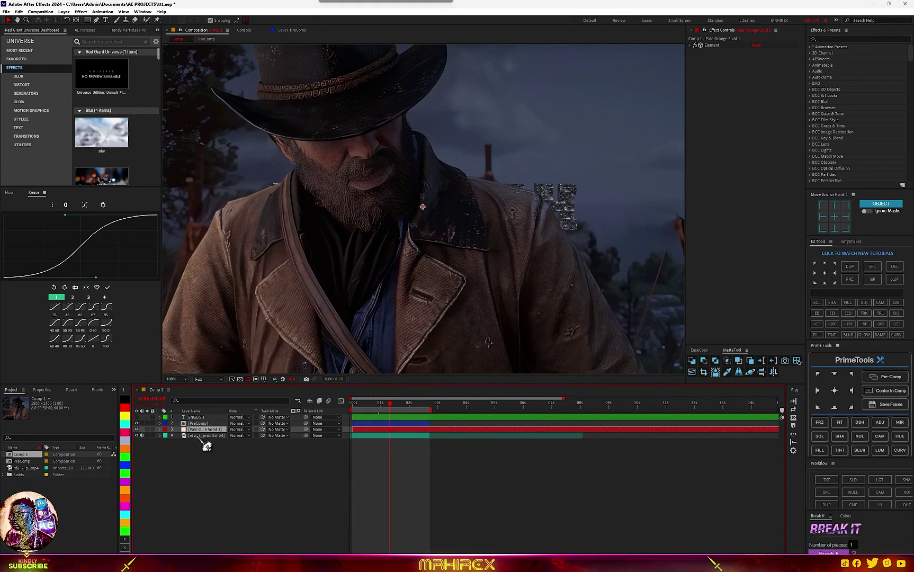
# Step: Change the Pale Orange Solid 1 layer's label colour to purple and save the project
pyautogui.click(199, 424)
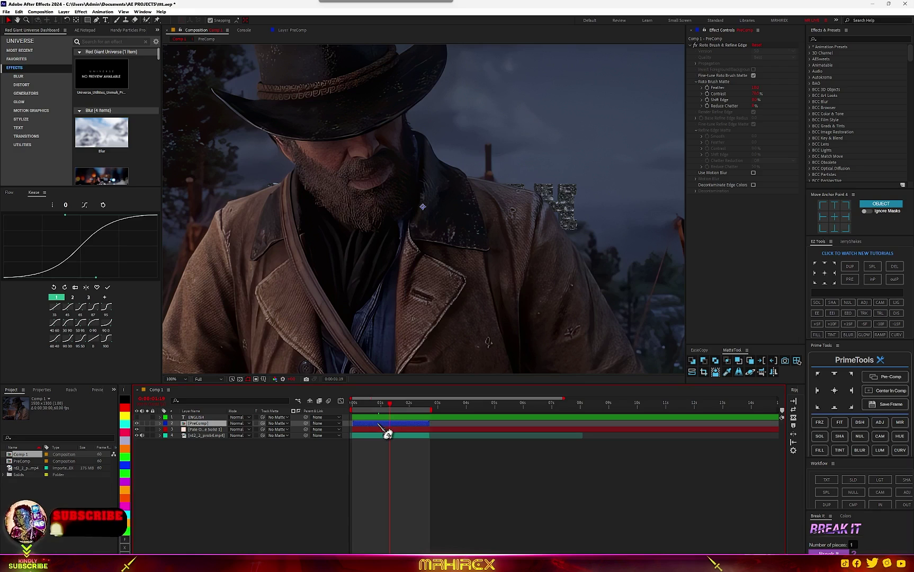
pyautogui.click(217, 435)
pyautogui.click(204, 430)
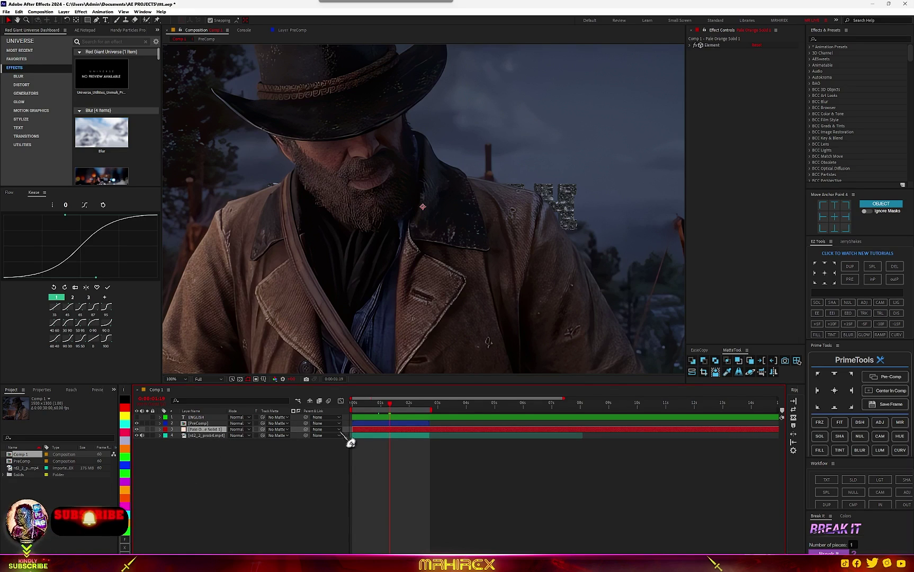
pyautogui.click(125, 482)
pyautogui.hotkey('ctrl', 's')
# Step: Fit the composition in the viewer and preview the text behind the man from the first frame
pyautogui.hotkey('shift', '/')
pyautogui.press('Home')
pyautogui.press('space')
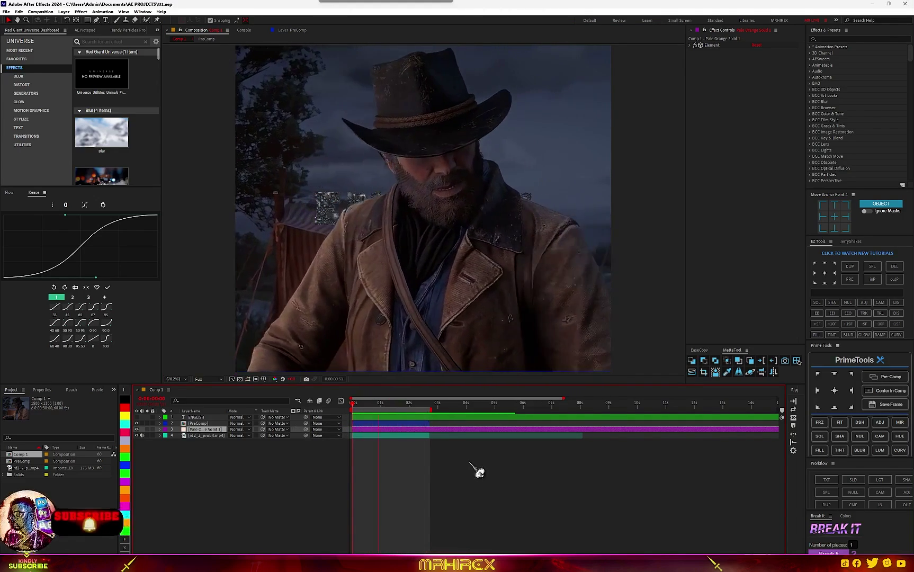
pyautogui.press('space')
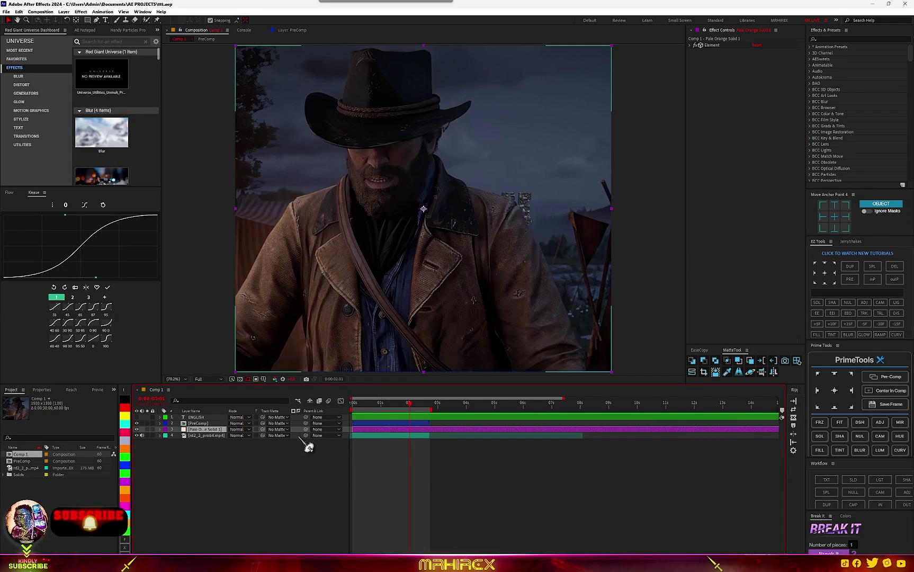
# Step: Keyframe Pale Orange Solid 1's Position at about 1:06, and at 2:01 move the text up and right beside the man's head
pyautogui.hotkey('alt', 'shift', 'p')
pyautogui.press('p')
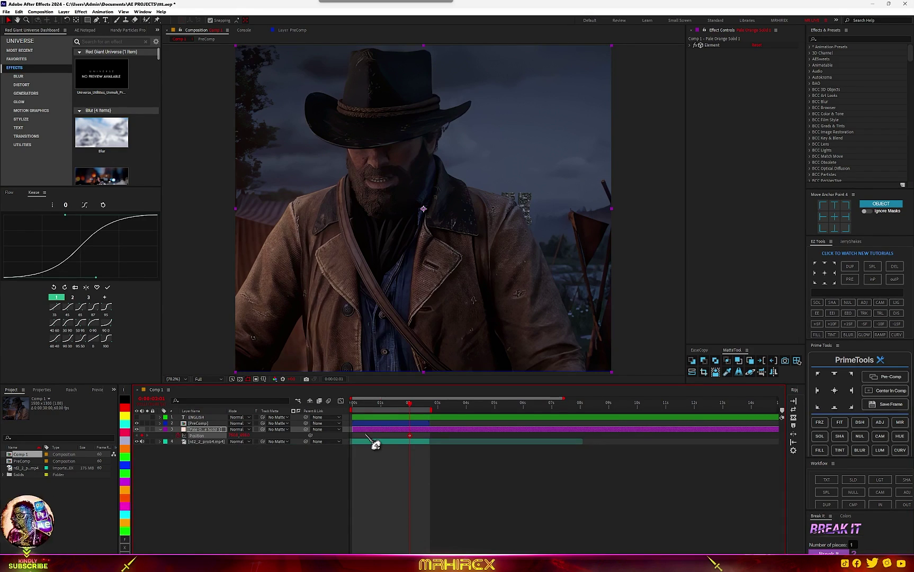
pyautogui.moveTo(410, 435); pyautogui.dragTo(384, 436)
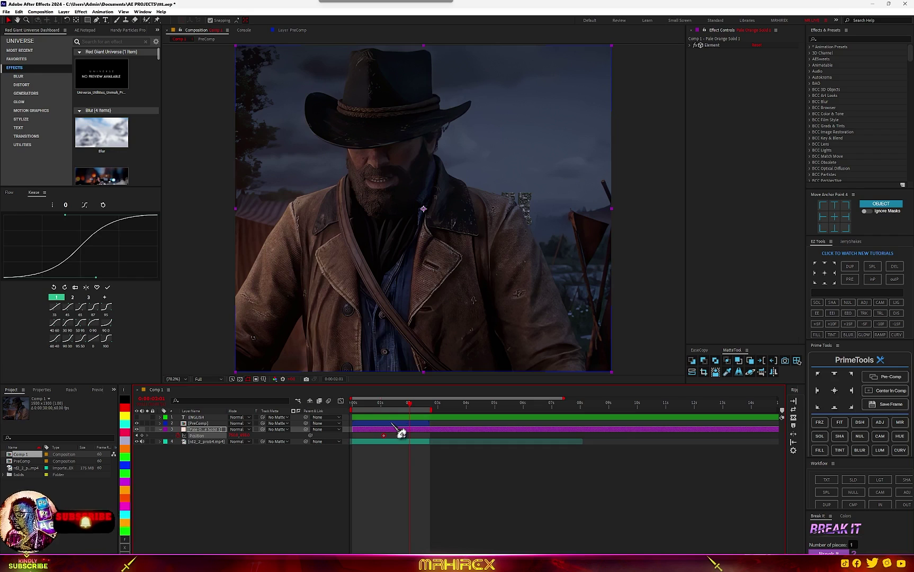
pyautogui.click(451, 203)
pyautogui.moveTo(451, 203); pyautogui.dragTo(522, 169)
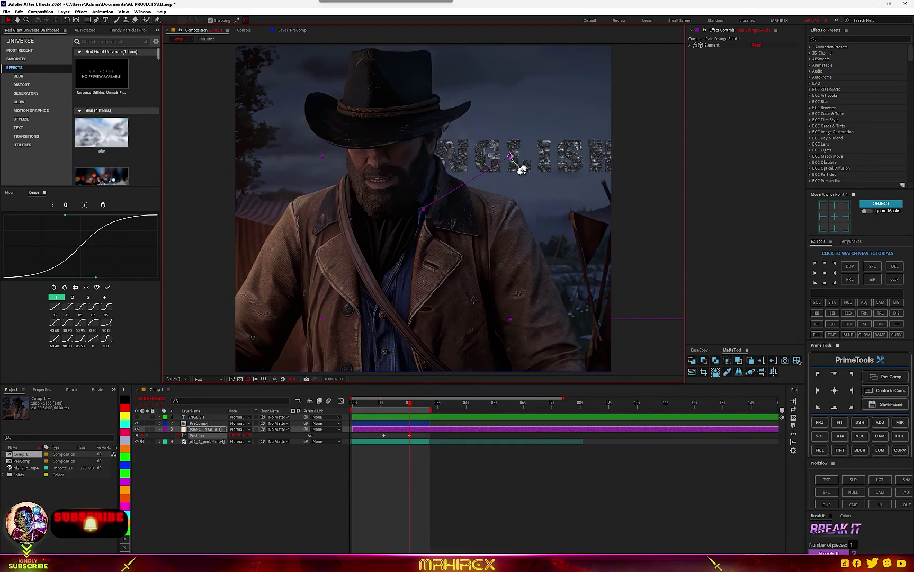
# Step: Shrink the ENGLISH text and shift the Pale Orange Solid 1 layer slightly right so the word fits beside the man
pyautogui.click(196, 418)
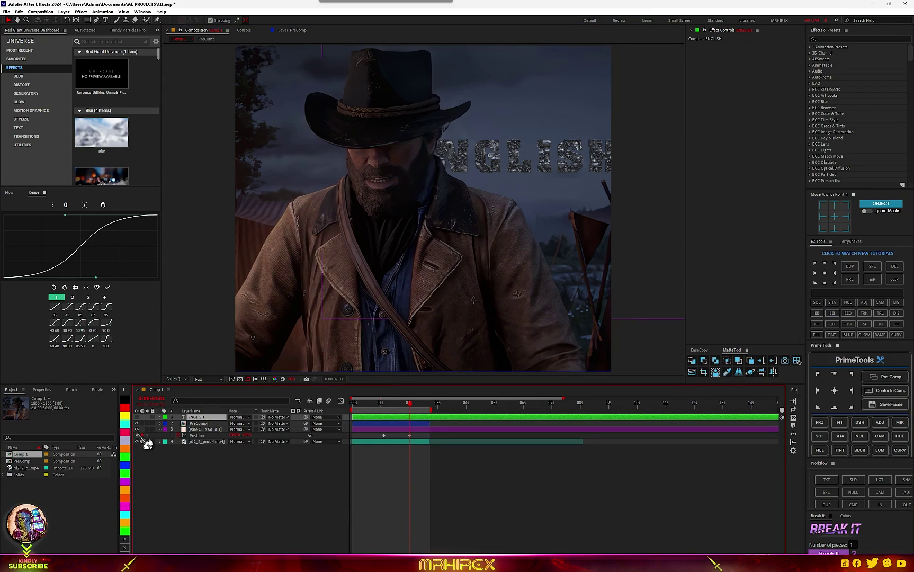
pyautogui.click(419, 429)
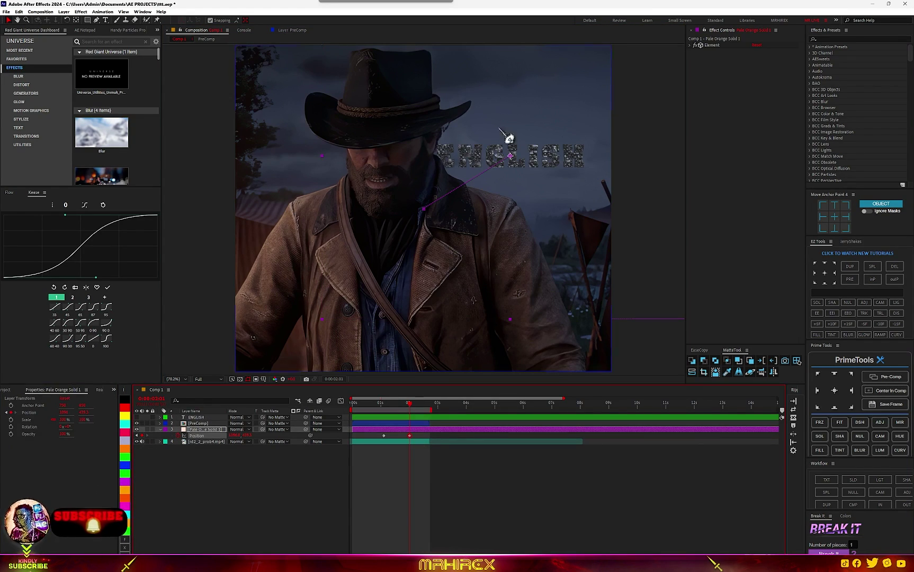
pyautogui.moveTo(482, 162)
pyautogui.mouseDown()
pyautogui.moveTo(509, 158)
pyautogui.moveTo(495, 161)
pyautogui.mouseUp()
pyautogui.scroll(-1, 496, 161)
# Step: Apply Easy Ease to both Position keyframes of Pale Orange Solid 1 and check their speed graph
pyautogui.click(420, 436)
pyautogui.moveTo(429, 446); pyautogui.dragTo(356, 446)
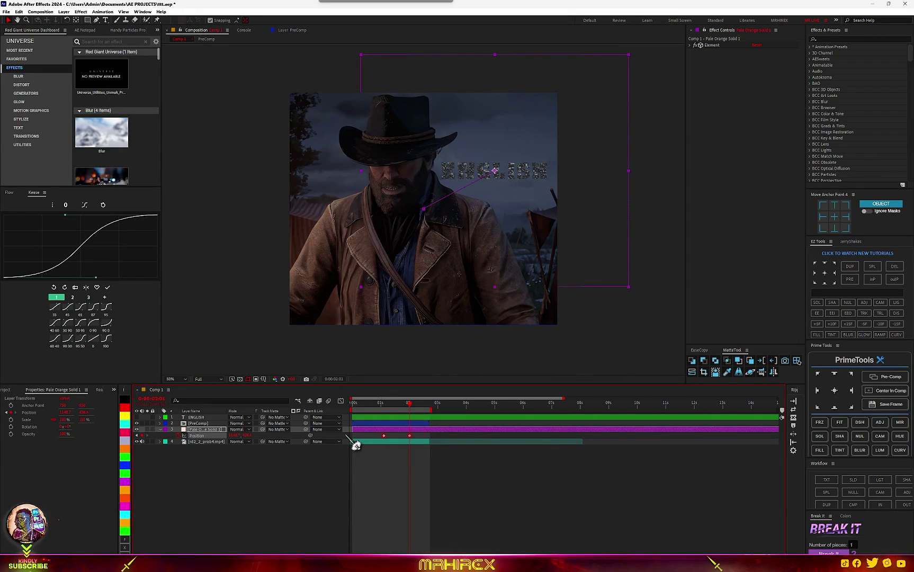
pyautogui.click(340, 401)
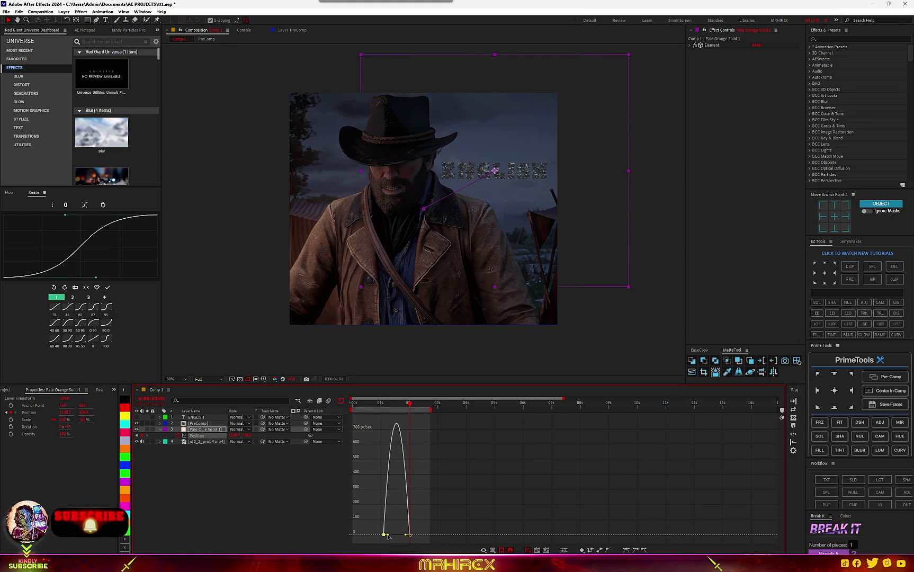
pyautogui.hotkey('shift', 'F3')
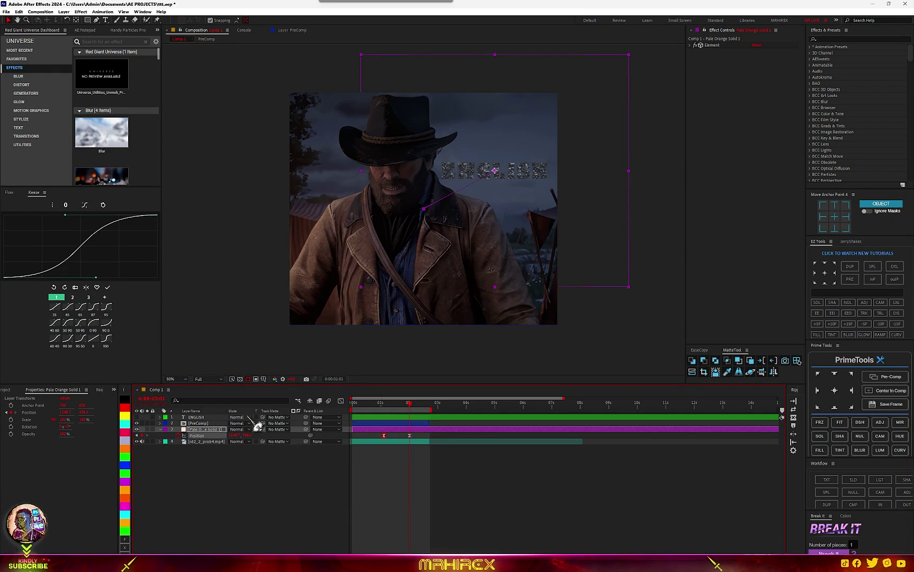
# Step: Enable motion blur for the composition and its layers, and lower the text behind the man at the 1:06 Position keyframe
pyautogui.click(264, 550)
pyautogui.moveTo(264, 500); pyautogui.dragTo(221, 338)
pyautogui.click(260, 417)
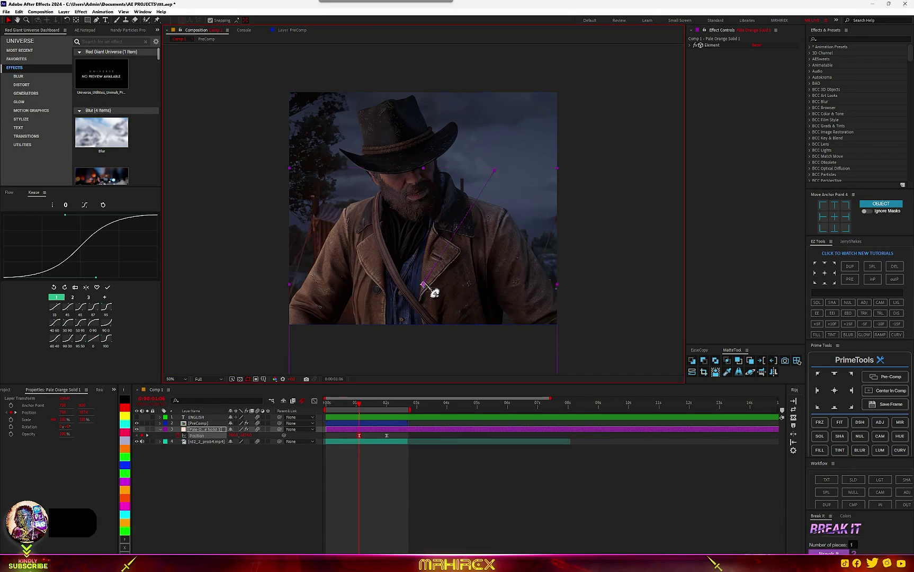
# Step: Add a Position keyframe at the first frame and reshape the text's speed graph into a sharper ease
pyautogui.moveTo(358, 405); pyautogui.dragTo(312, 410)
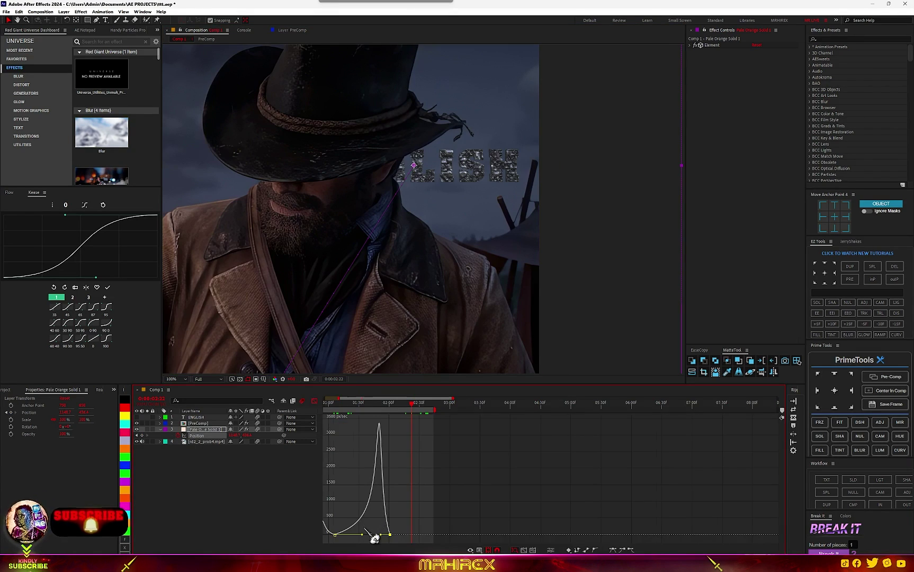
pyautogui.scroll(3, 365, 528)
pyautogui.scroll(-1, 491, 527)
pyautogui.moveTo(421, 536); pyautogui.dragTo(401, 534)
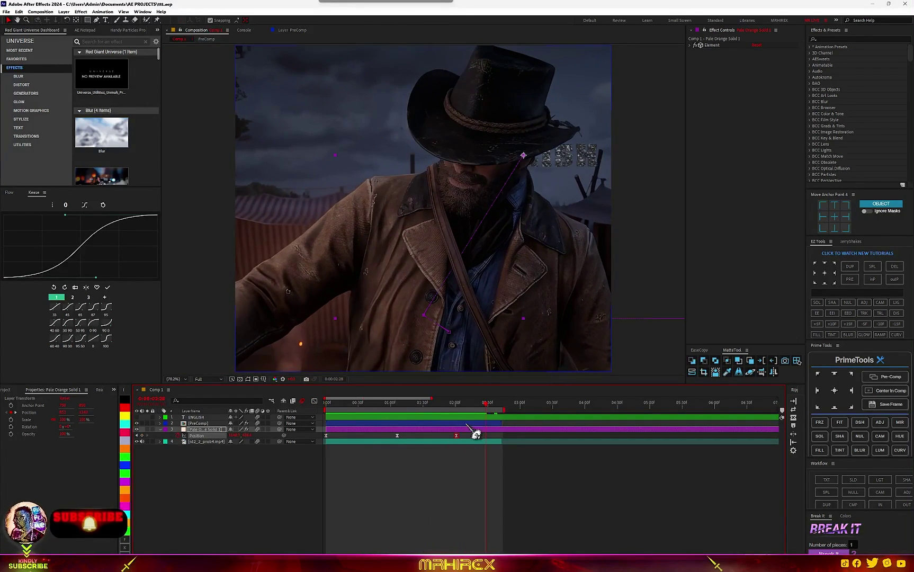
# Step: Move the third Position keyframe of Pale Orange Solid 1 slightly later and preview the text's motion
pyautogui.click(467, 448)
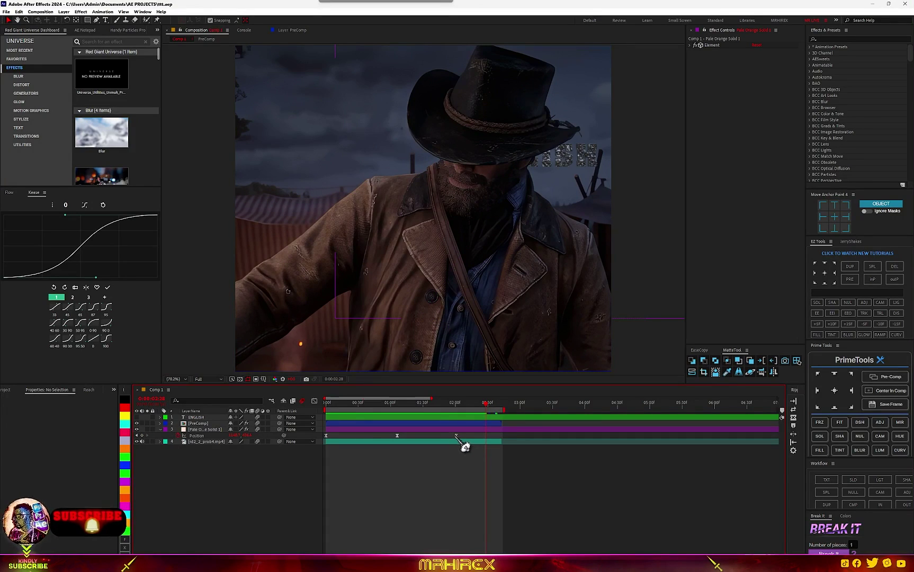
pyautogui.click(456, 435)
pyautogui.moveTo(461, 435); pyautogui.dragTo(463, 435)
pyautogui.click(314, 400)
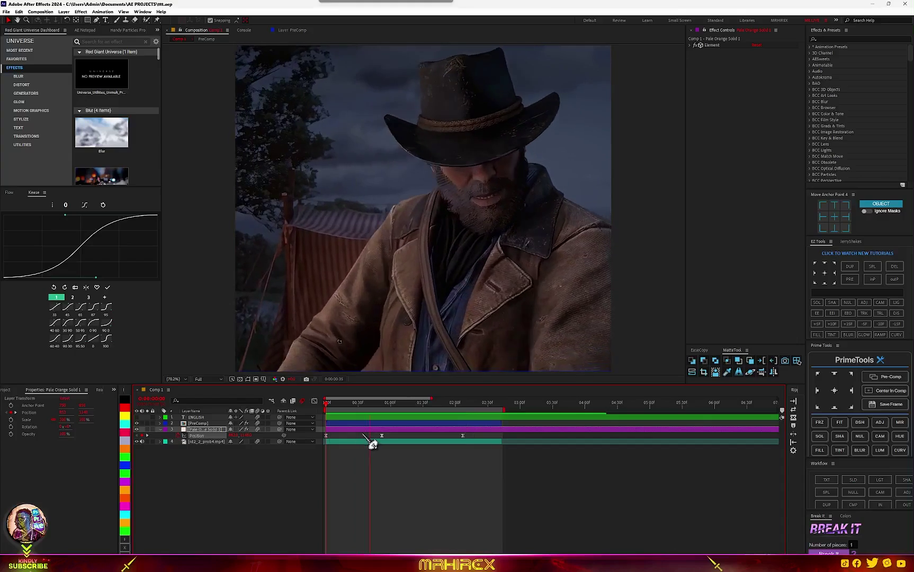
pyautogui.press('space')
# Step: Add a Position keyframe at 2:42 by lowering the text straight down behind the man
pyautogui.scroll(1, 486, 213)
pyautogui.press(',')
pyautogui.moveTo(436, 402); pyautogui.dragTo(476, 414)
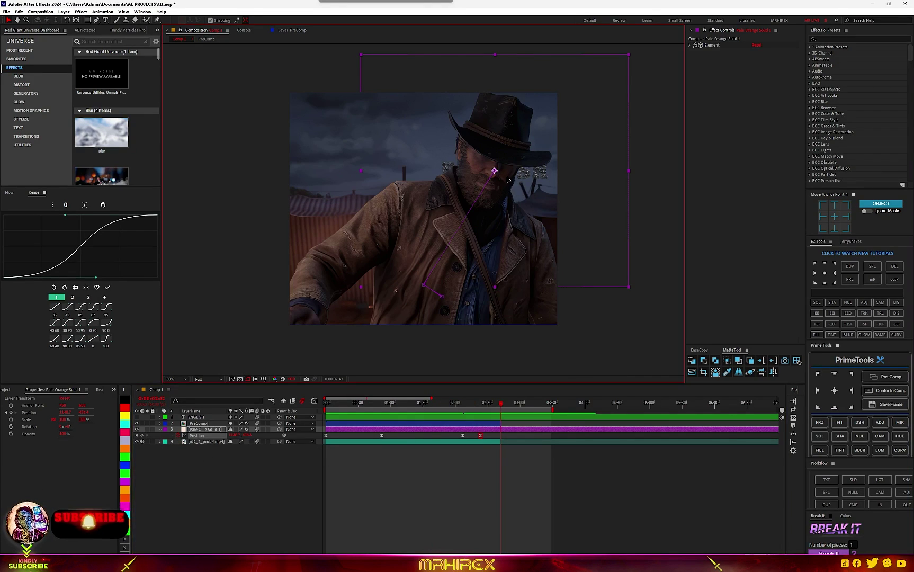
pyautogui.moveTo(507, 180); pyautogui.dragTo(503, 270)
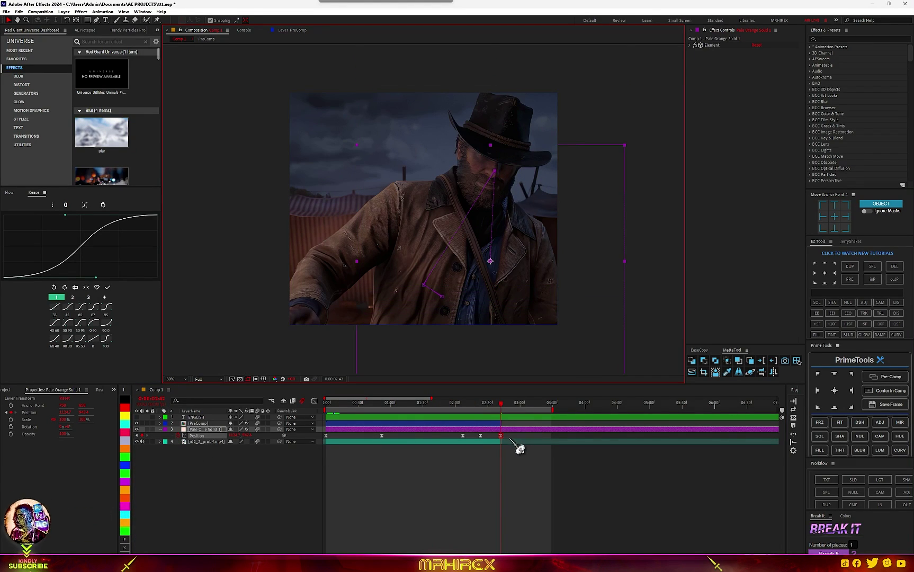
# Step: Shorten the incoming ease of the last Position keyframe in the speed graph and preview the animation
pyautogui.click(314, 401)
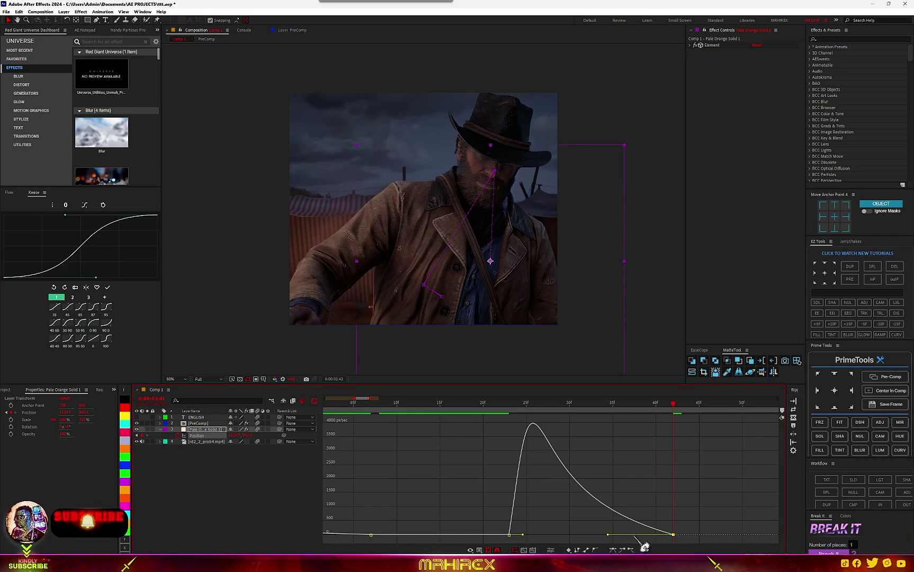
pyautogui.moveTo(608, 535); pyautogui.dragTo(622, 535)
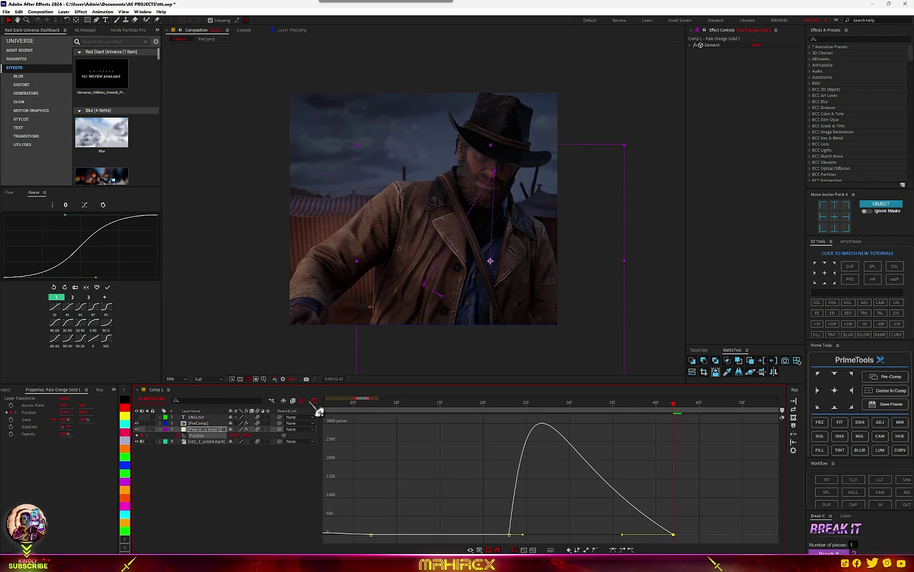
pyautogui.click(314, 401)
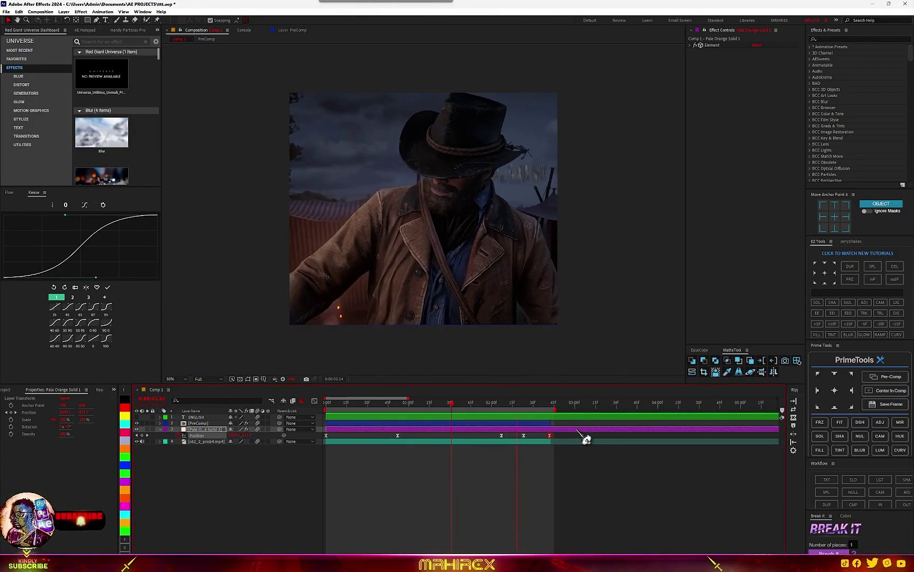
pyautogui.press('space')
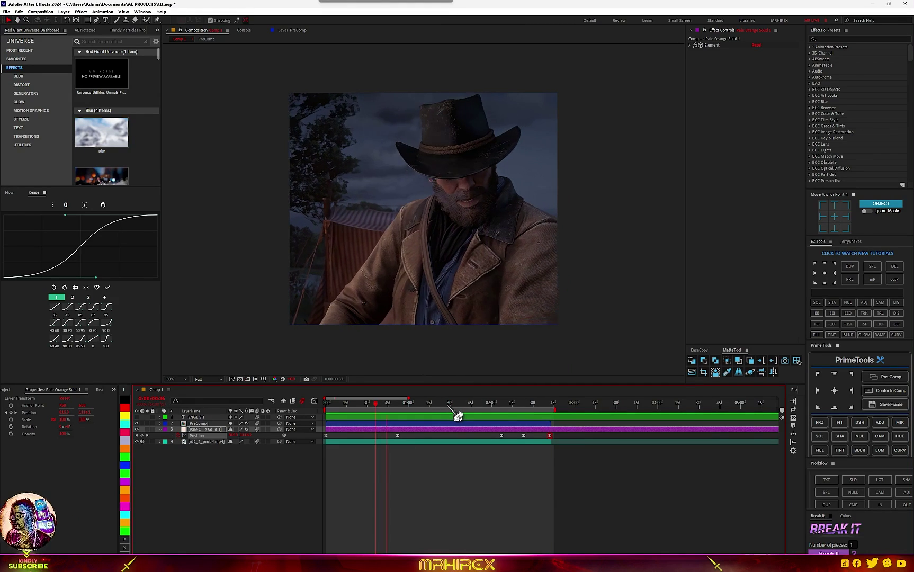
pyautogui.press('space')
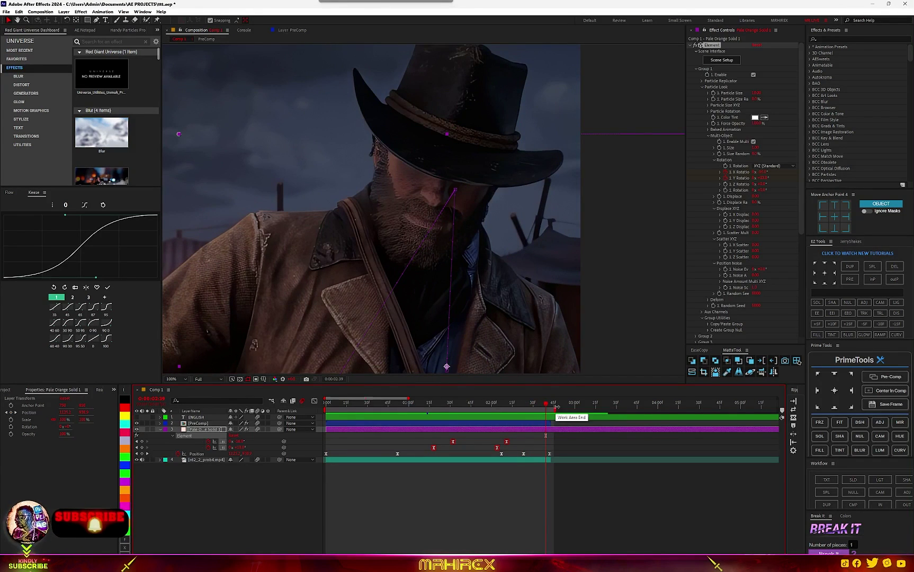
# Step: Apply the Crates VHS effect to Pale Orange Solid 1 and choose its News preset
pyautogui.moveTo(556, 407); pyautogui.dragTo(492, 425)
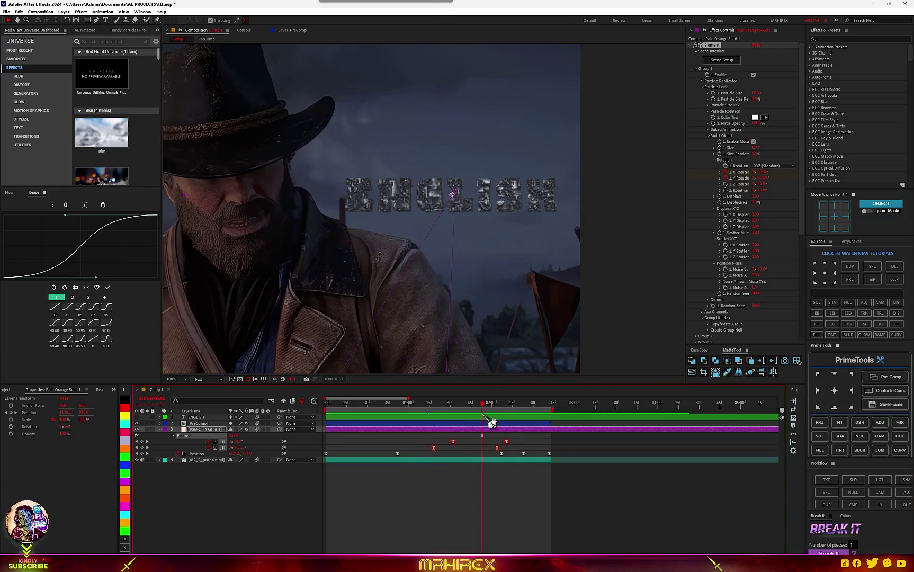
pyautogui.press('.')
pyautogui.click(689, 45)
pyautogui.click(721, 56)
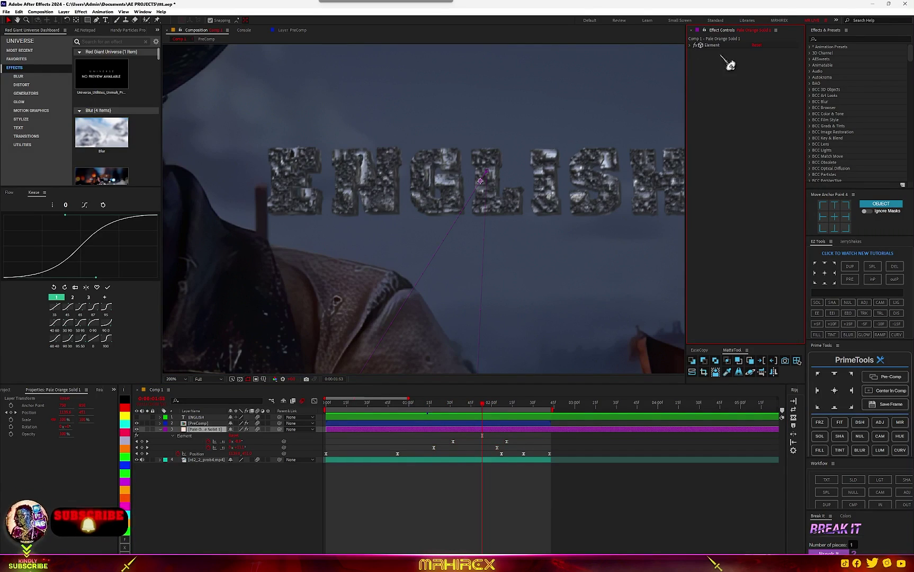
pyautogui.click(825, 38)
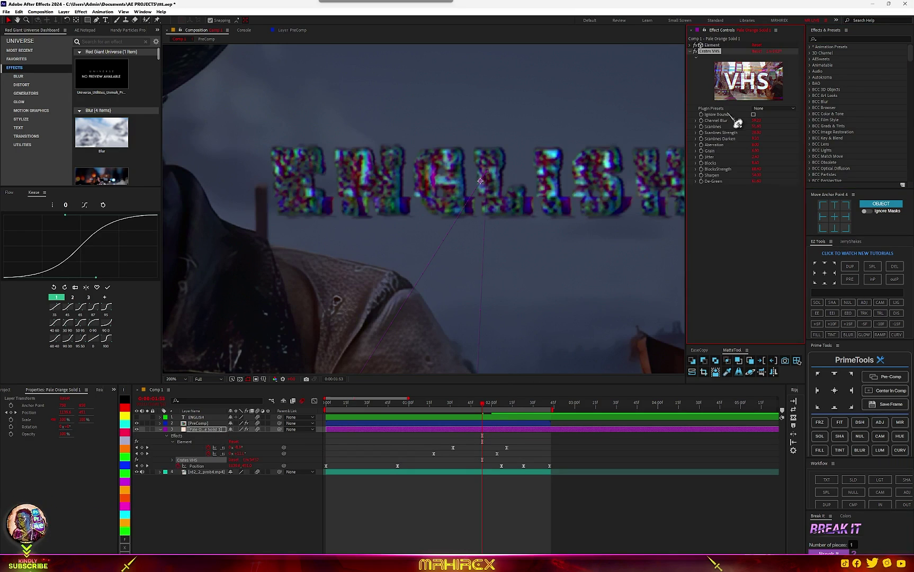
pyautogui.click(776, 108)
pyautogui.click(777, 141)
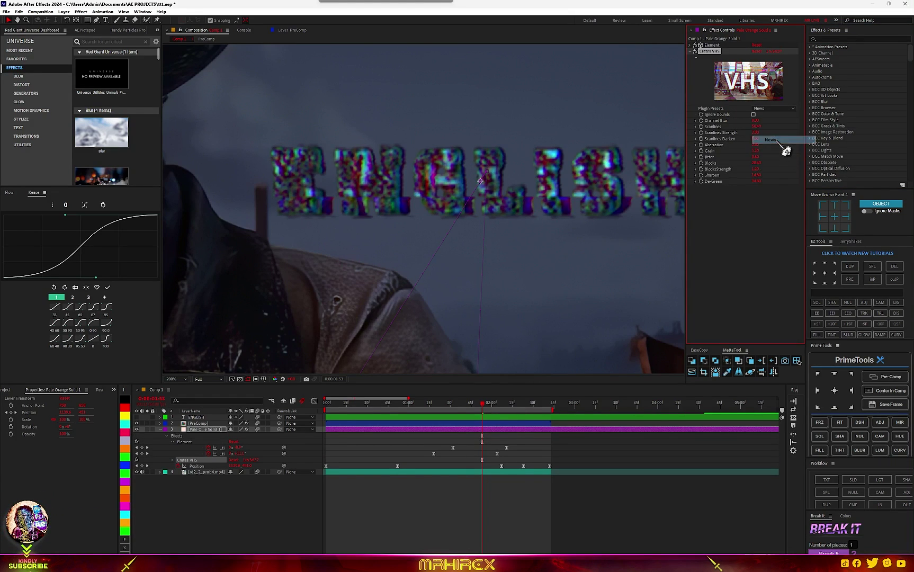
# Step: Add a Bevel and Emboss layer style to Pale Orange Solid 1 and raise the Sharpen amount of Crates VHS
pyautogui.press(',')
pyautogui.hotkey('ctrl', 'space')
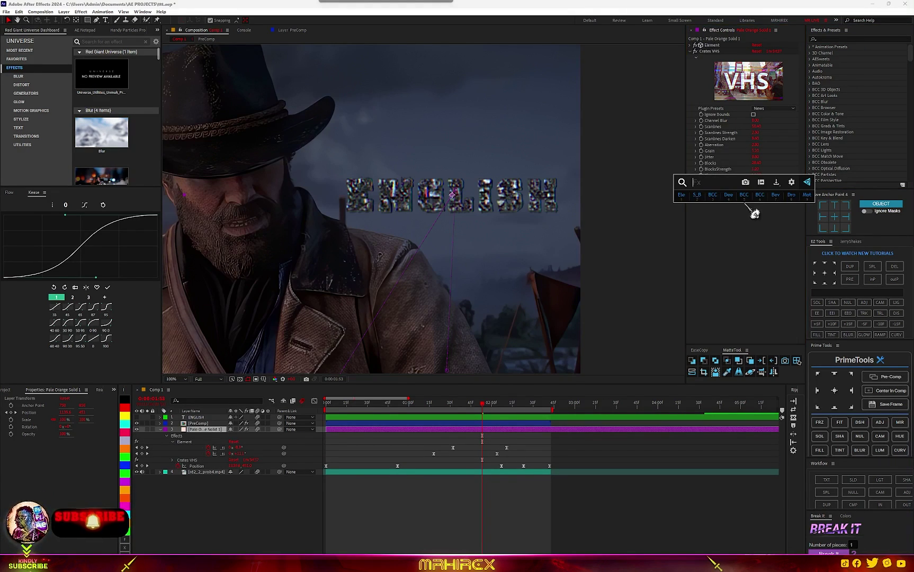
pyautogui.rightClick(217, 429)
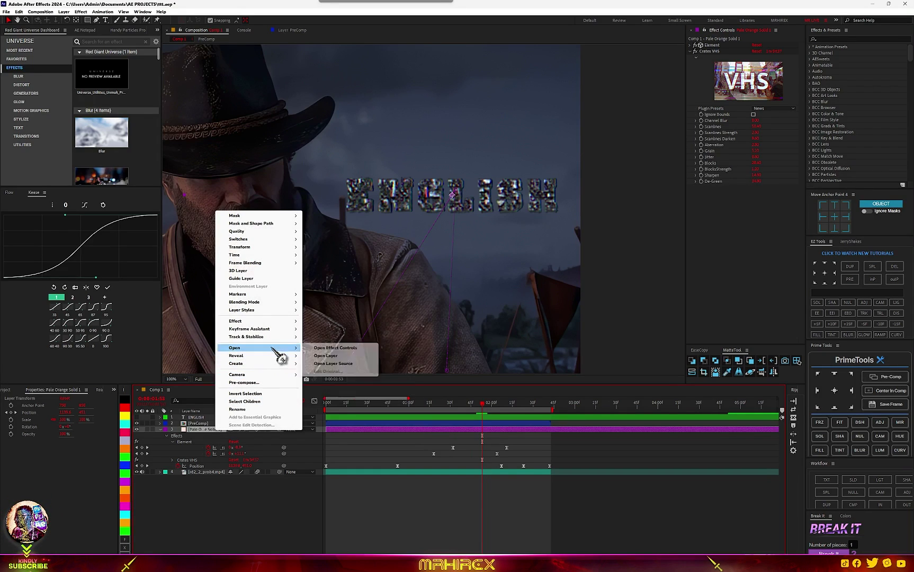
pyautogui.moveTo(281, 312)
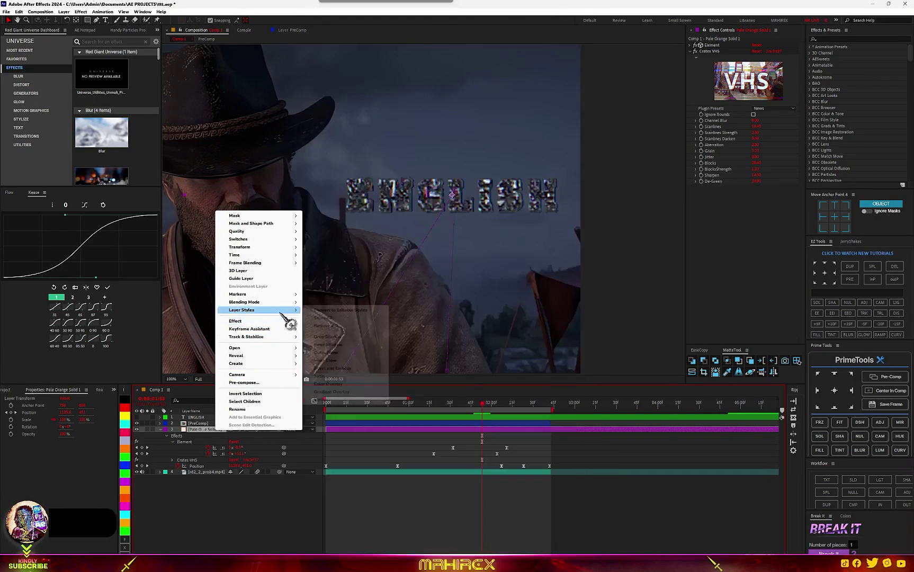
pyautogui.click(332, 368)
pyautogui.scroll(2, 526, 236)
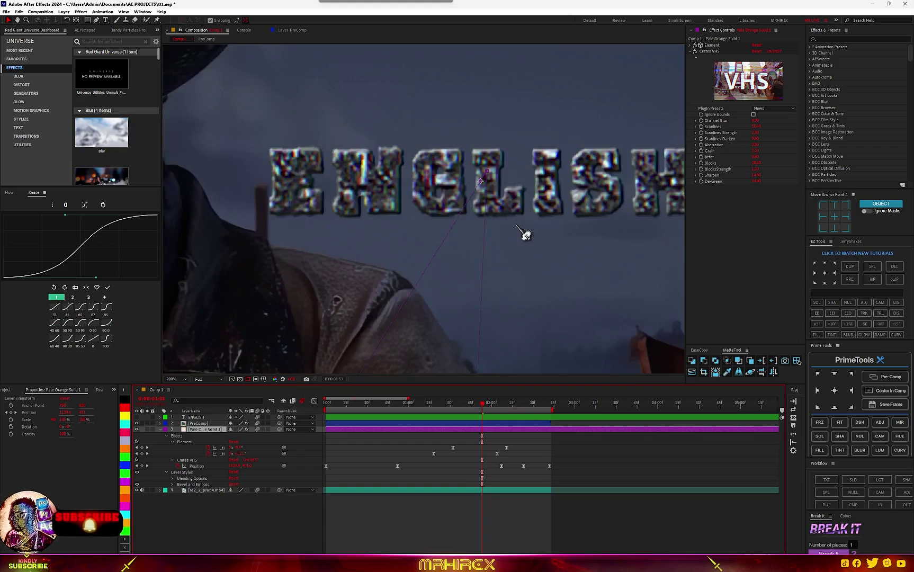
pyautogui.scroll(-2, 526, 237)
pyautogui.moveTo(754, 175); pyautogui.dragTo(771, 175)
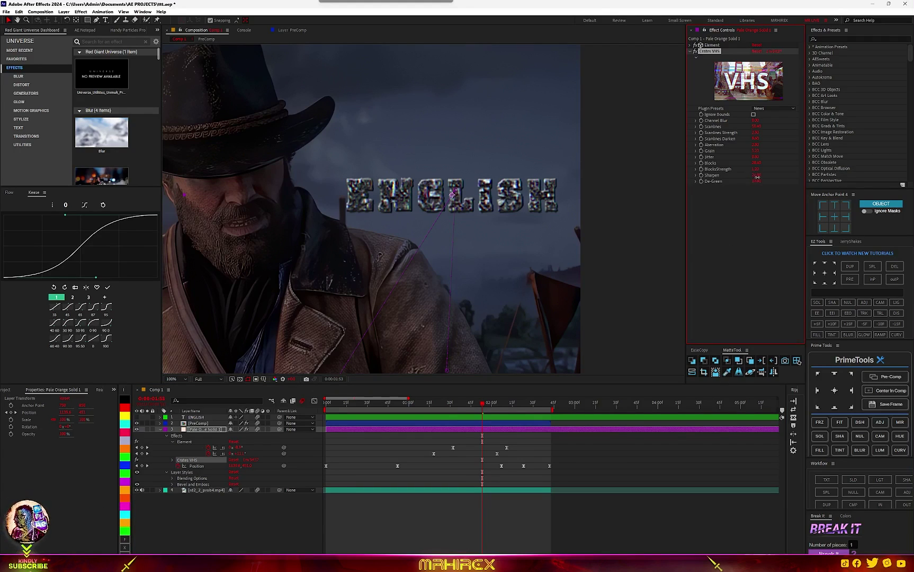
# Step: Apply Deep Glow 2 to the text layer and set its Tint Mode to Duocolor
pyautogui.hotkey('ctrl', 'space')
pyautogui.write('glow')
pyautogui.press('Return')
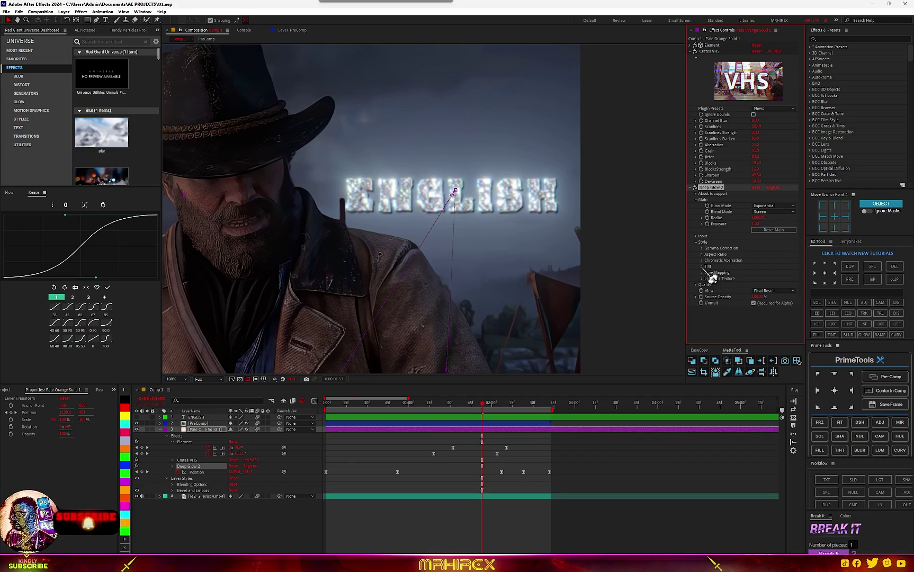
pyautogui.click(772, 272)
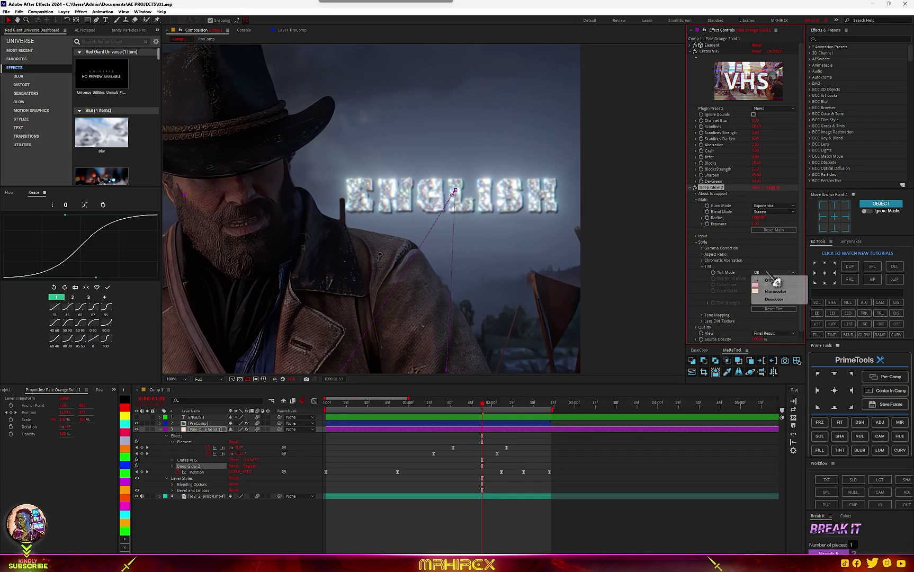
pyautogui.click(783, 300)
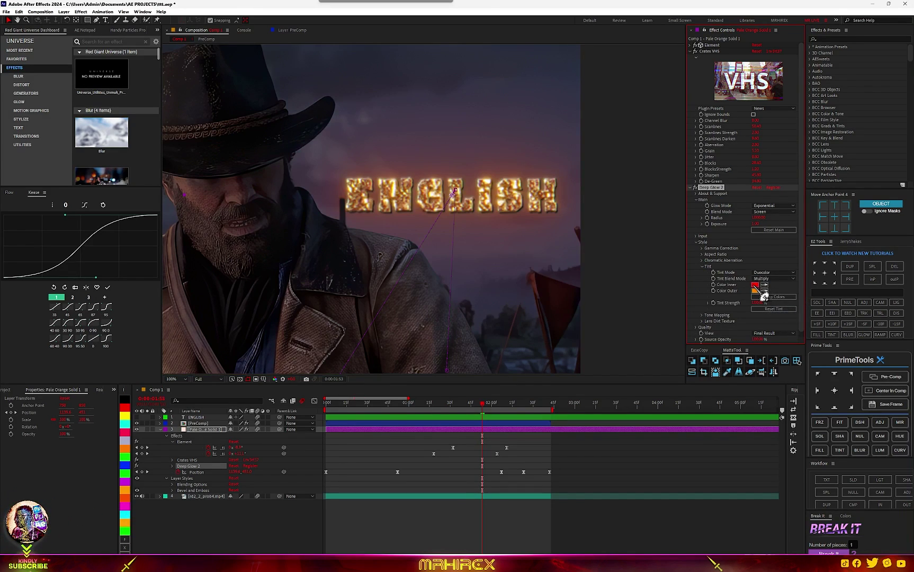
# Step: Change the inner tint color of Deep Glow 2 to a saturated blue
pyautogui.click(755, 284)
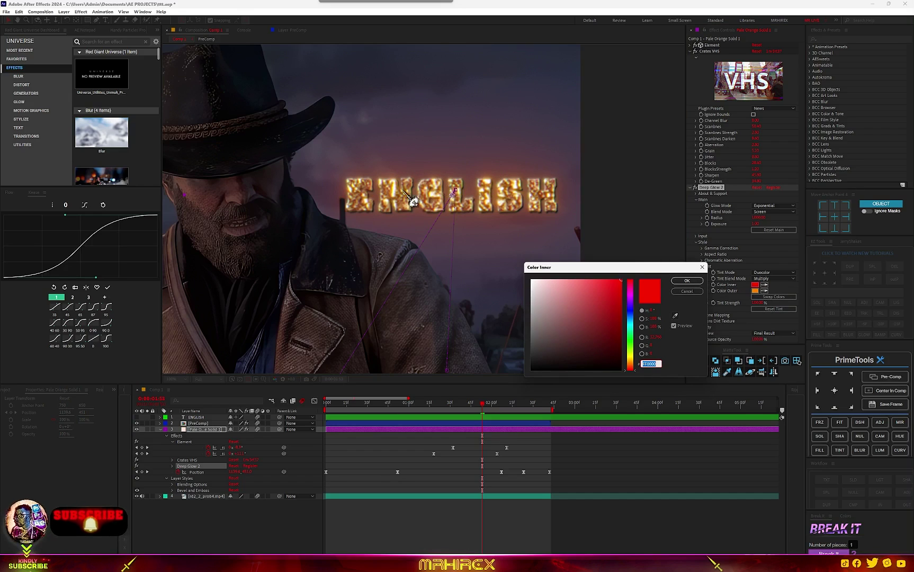
pyautogui.moveTo(633, 332); pyautogui.dragTo(634, 309)
pyautogui.click(616, 305)
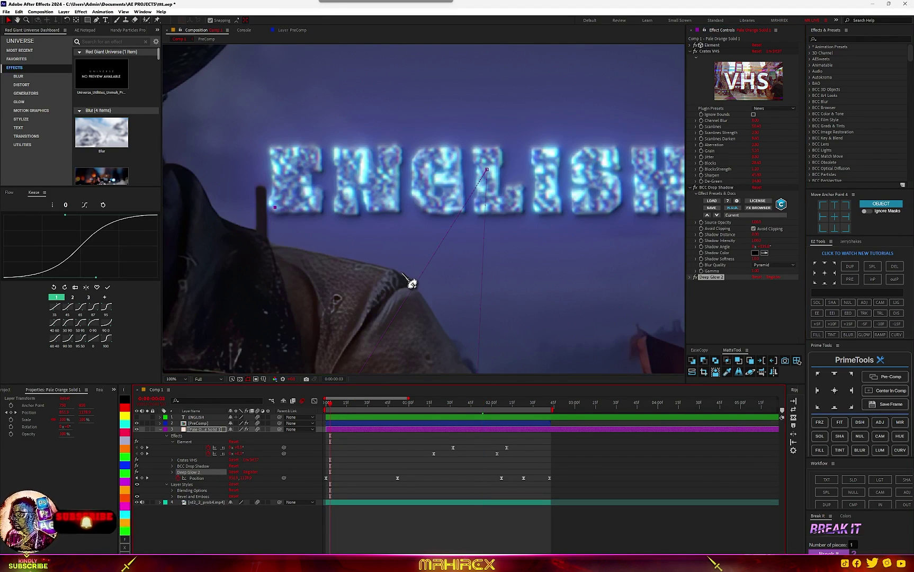
# Step: Examine closely how the dark post above the man's shoulder overlaps the glowing ENGLISH text, and preview the animation
pyautogui.scroll(-1, 403, 274)
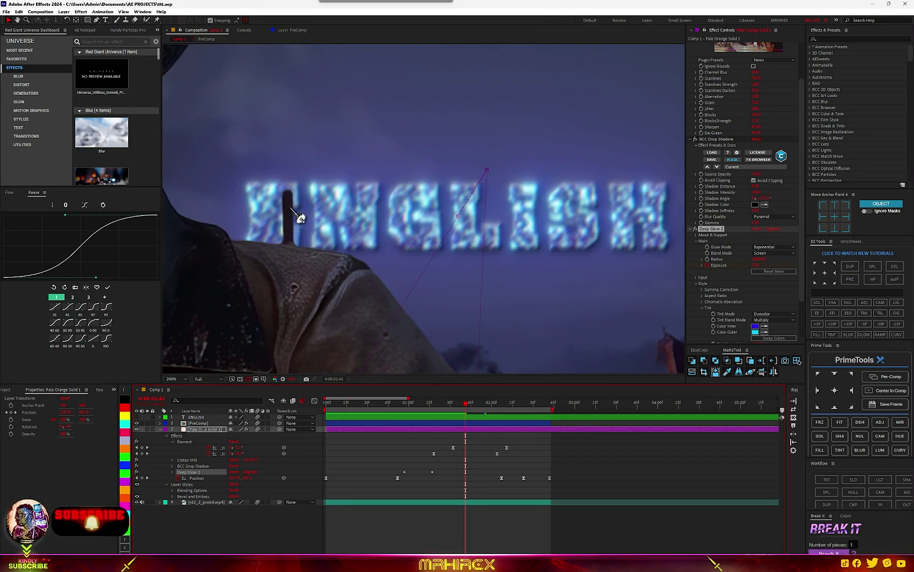
pyautogui.scroll(2, 295, 241)
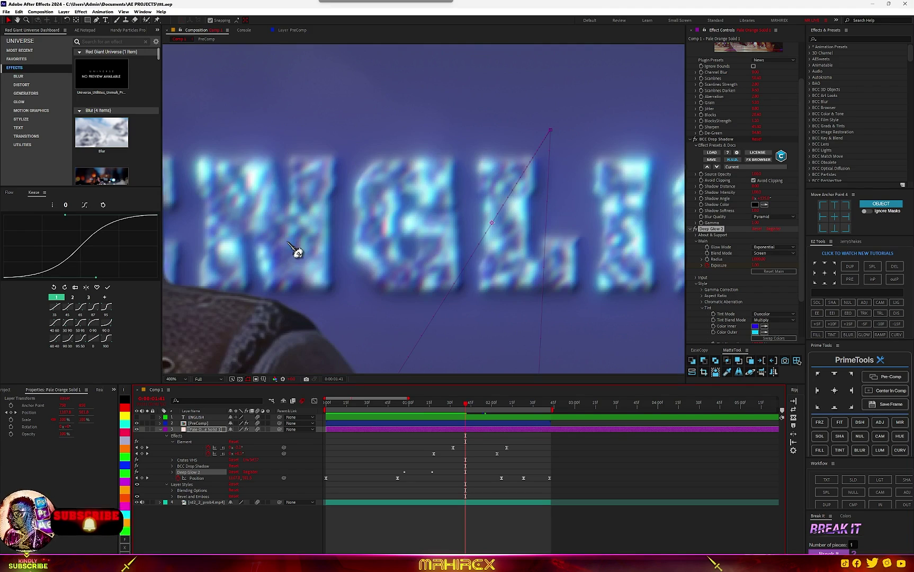
pyautogui.moveTo(287, 241); pyautogui.dragTo(496, 256)
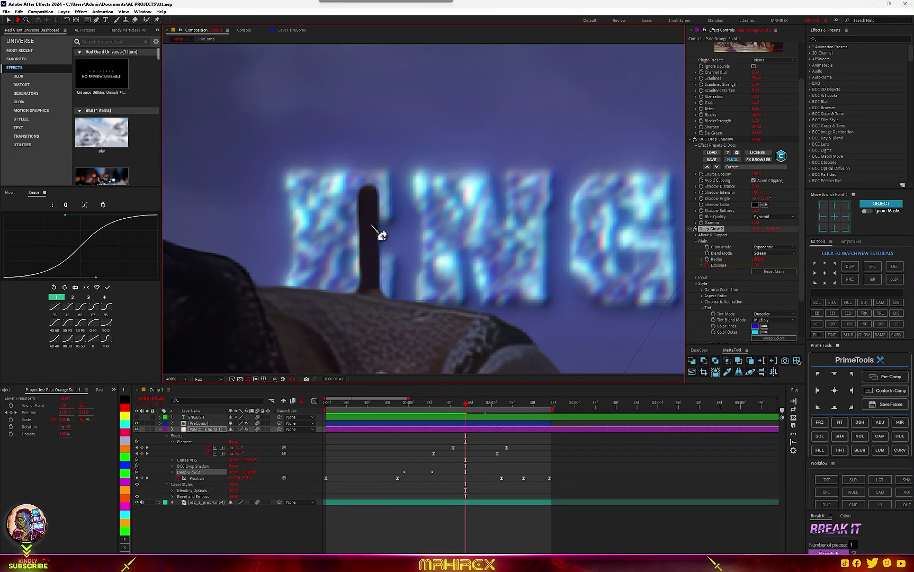
pyautogui.press('v')
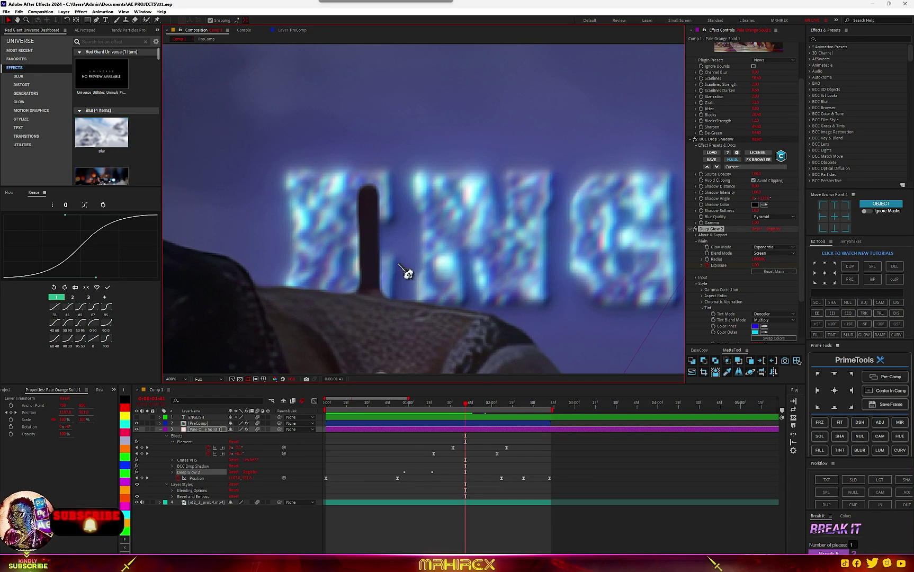
pyautogui.scroll(1, 381, 275)
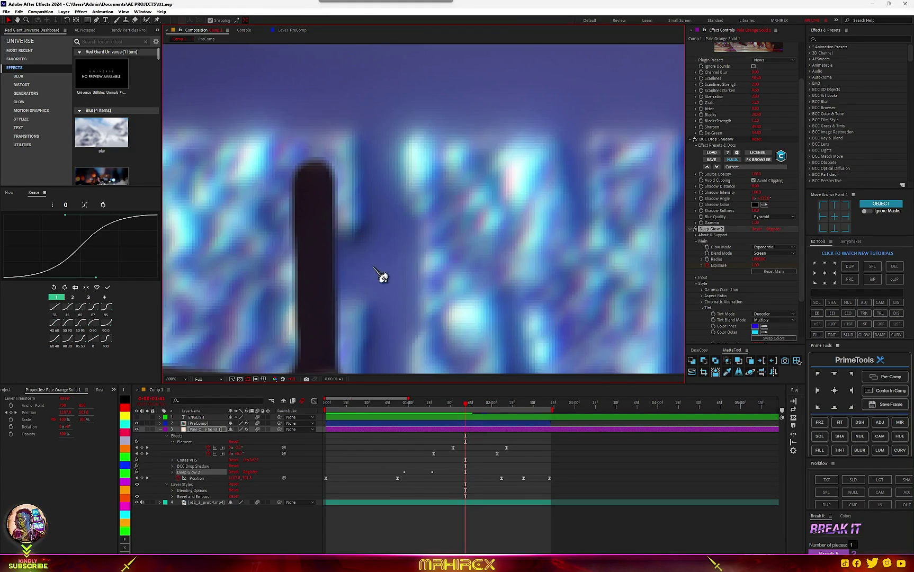
pyautogui.scroll(-5, 381, 272)
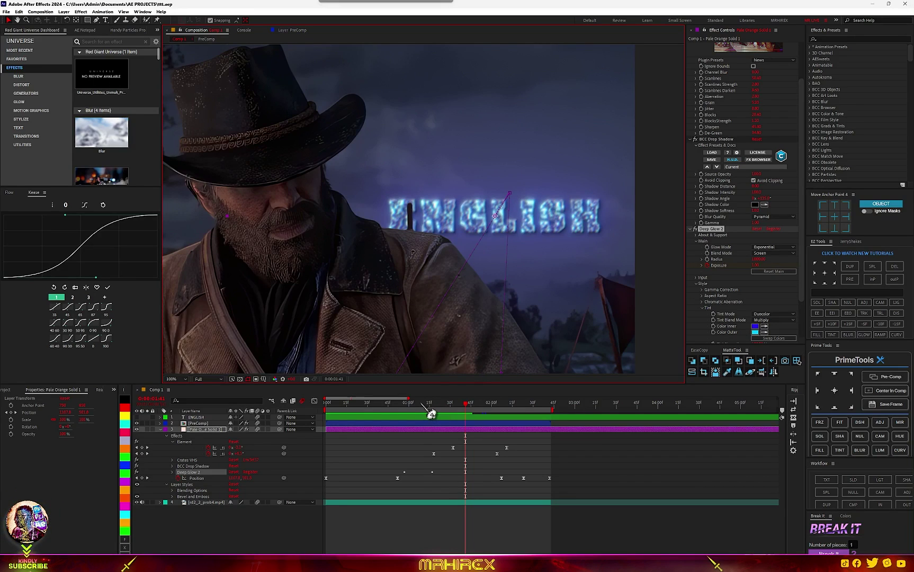
pyautogui.click(422, 403)
pyautogui.press('space')
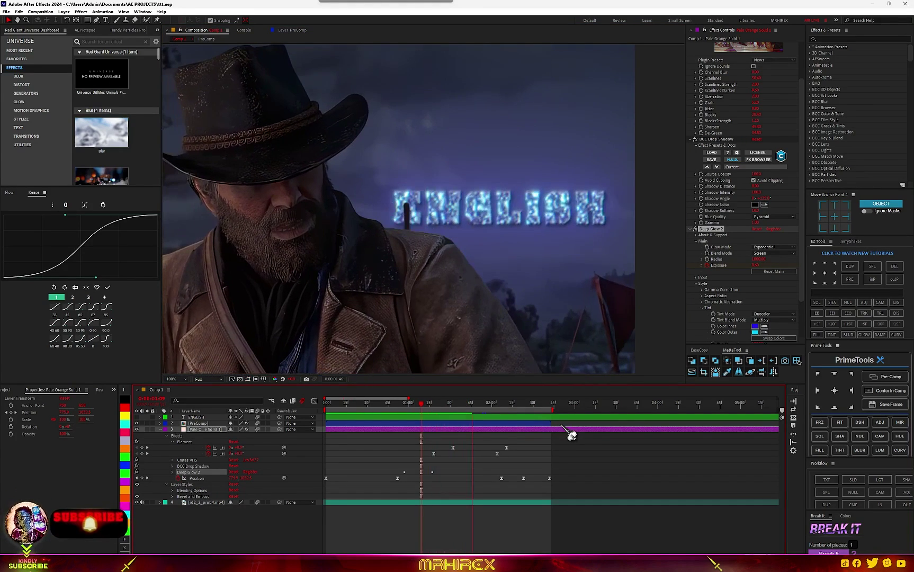
pyautogui.scroll(-4, 495, 316)
pyautogui.scroll(5, 490, 283)
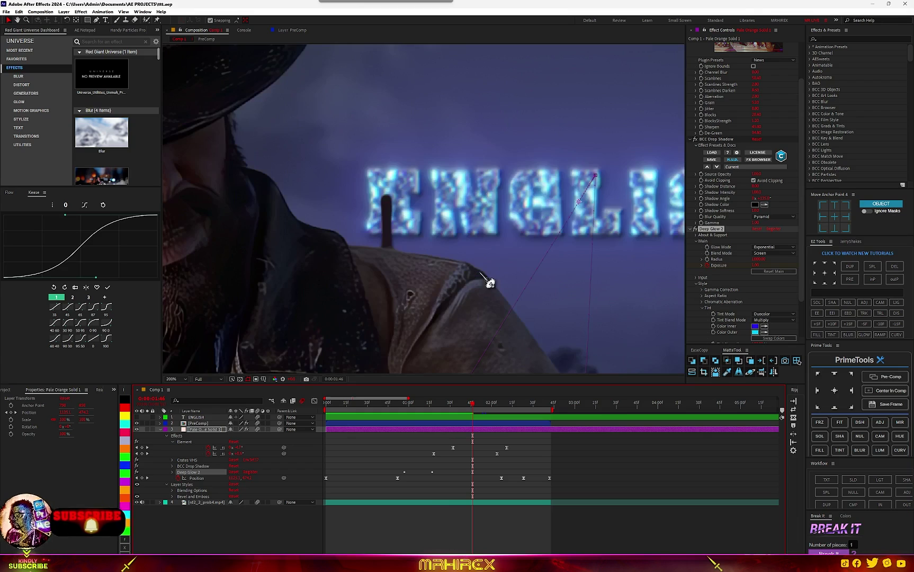
pyautogui.scroll(-4, 475, 251)
pyautogui.scroll(3, 709, 103)
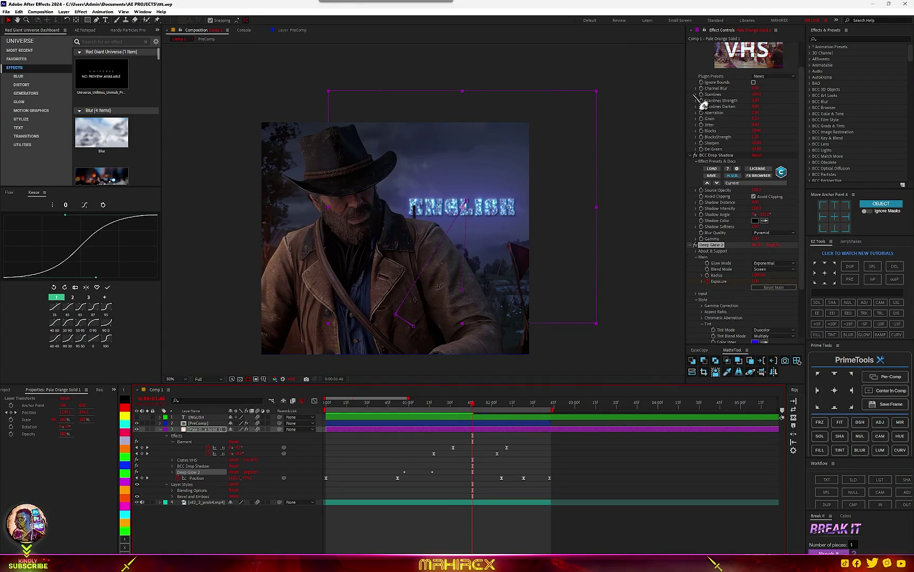
# Step: Collapse the settings of the applied effects and search for a shine effect to apply to Pale Orange Solid 1
pyautogui.click(694, 51)
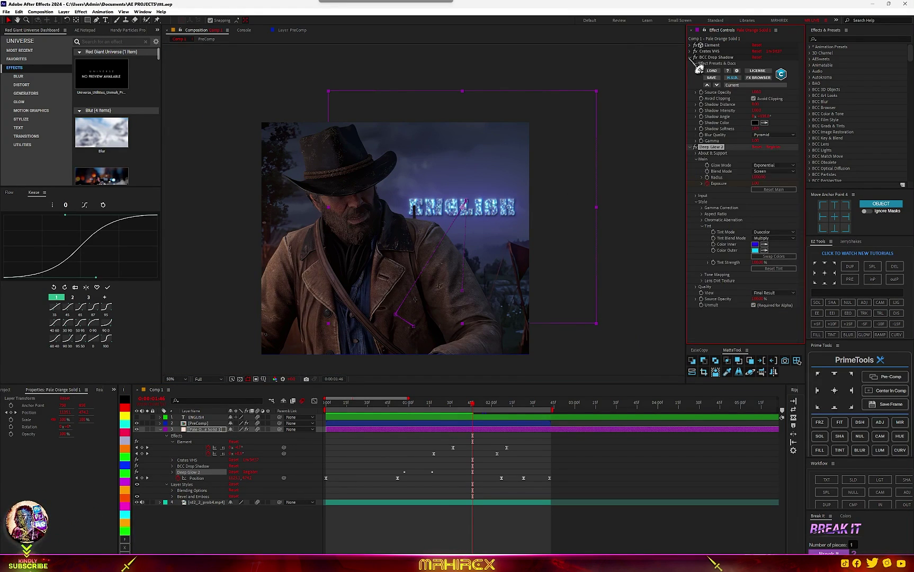
pyautogui.click(690, 57)
pyautogui.click(689, 63)
pyautogui.click(740, 202)
pyautogui.hotkey('ctrl', 'space')
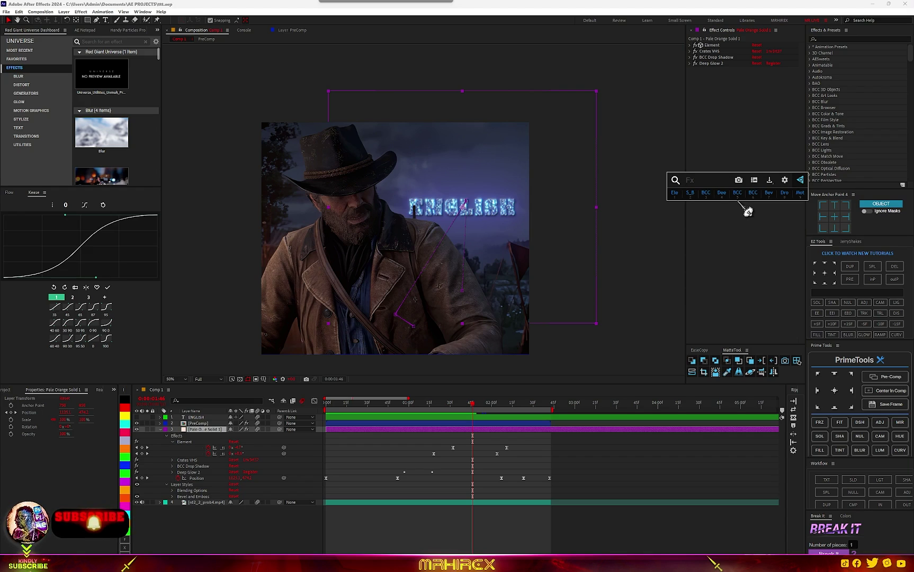
pyautogui.write('shine')
pyautogui.click(712, 202)
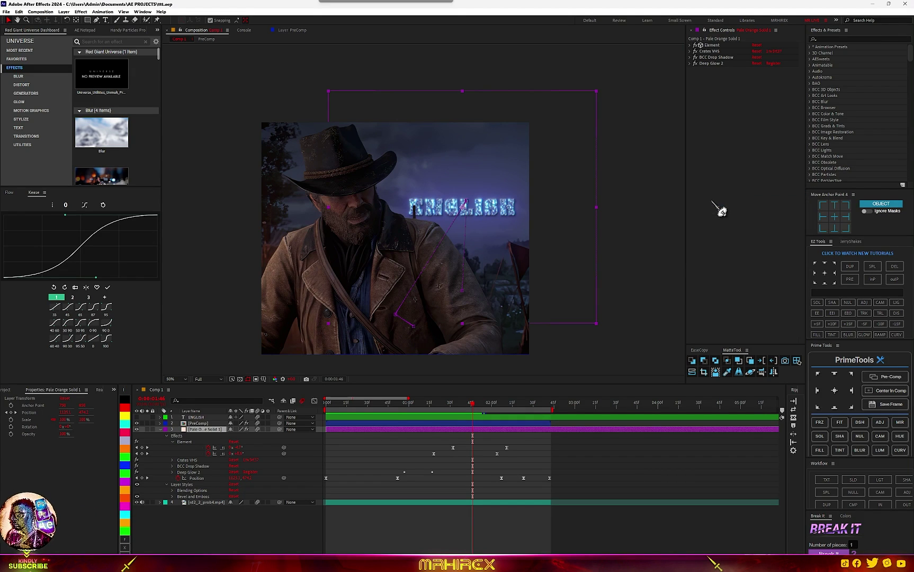
# Step: Try the USA, Romance and Aura Colorize presets of the Shine effect on the text layer
pyautogui.scroll(2, 502, 196)
pyautogui.scroll(-1, 493, 207)
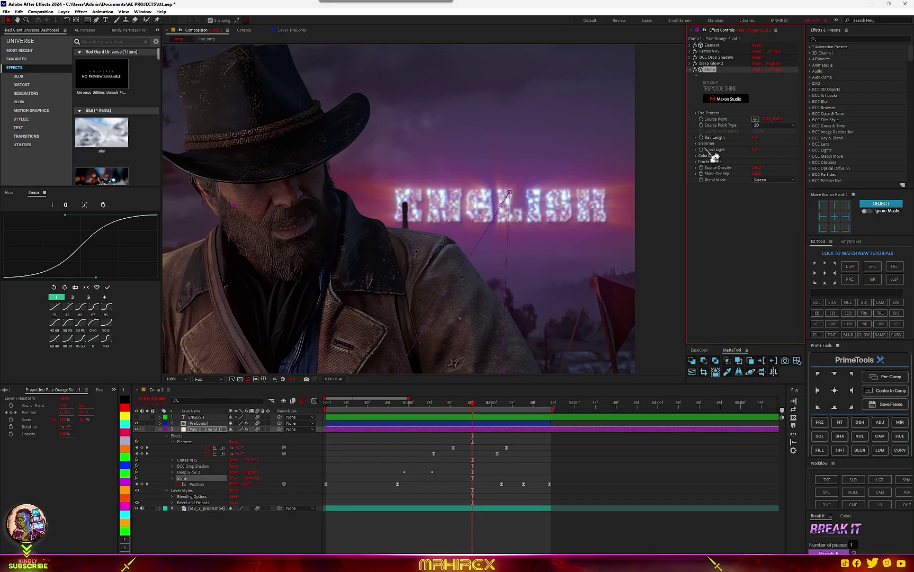
pyautogui.click(696, 156)
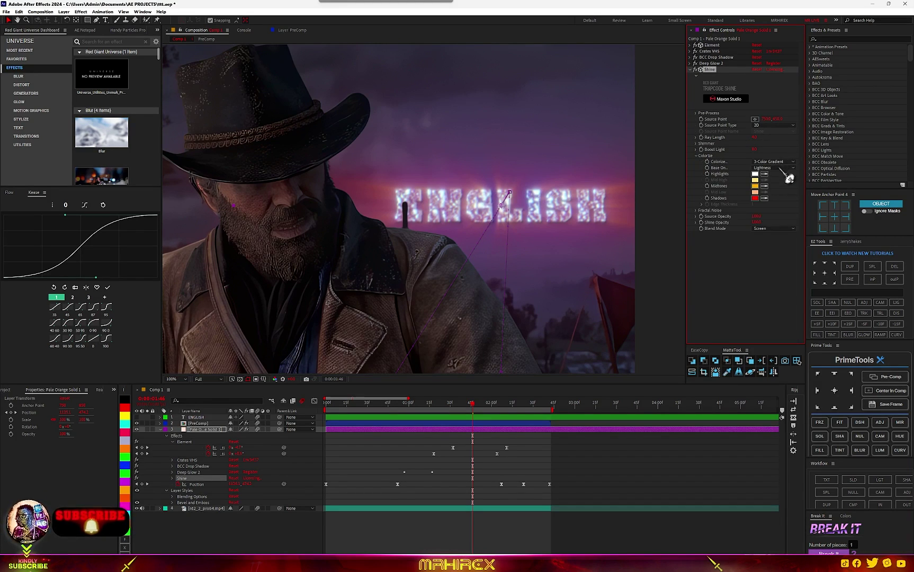
pyautogui.click(773, 161)
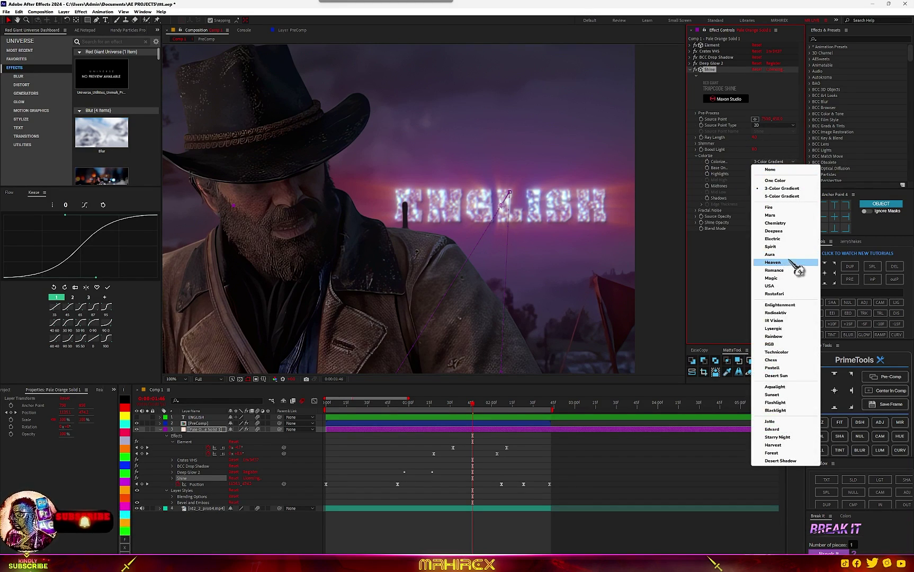
pyautogui.click(769, 286)
pyautogui.scroll(2, 438, 230)
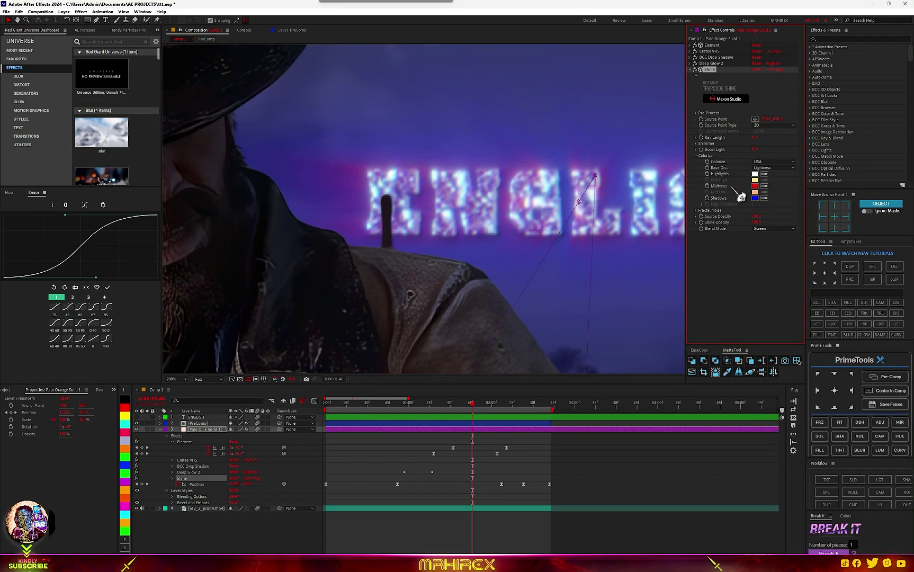
pyautogui.click(774, 162)
pyautogui.click(781, 270)
pyautogui.click(774, 161)
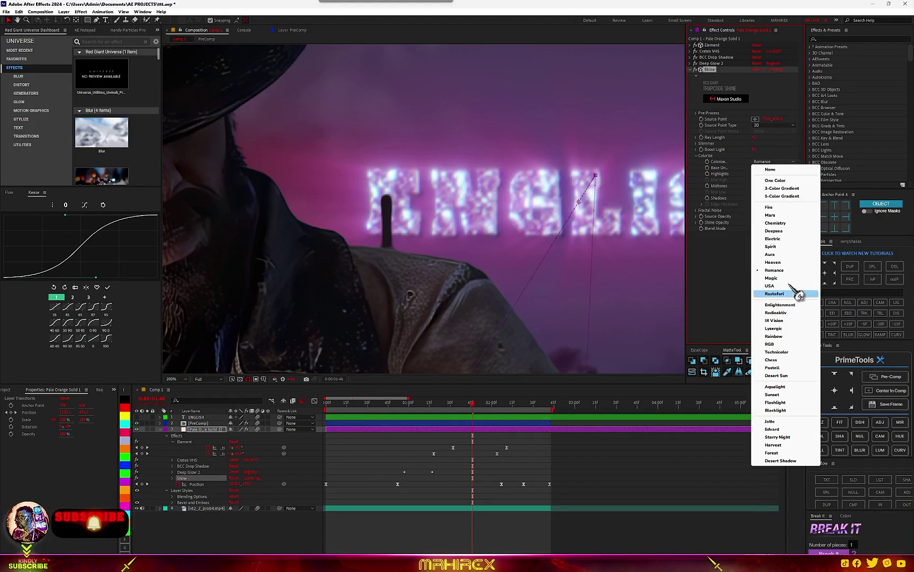
pyautogui.click(777, 254)
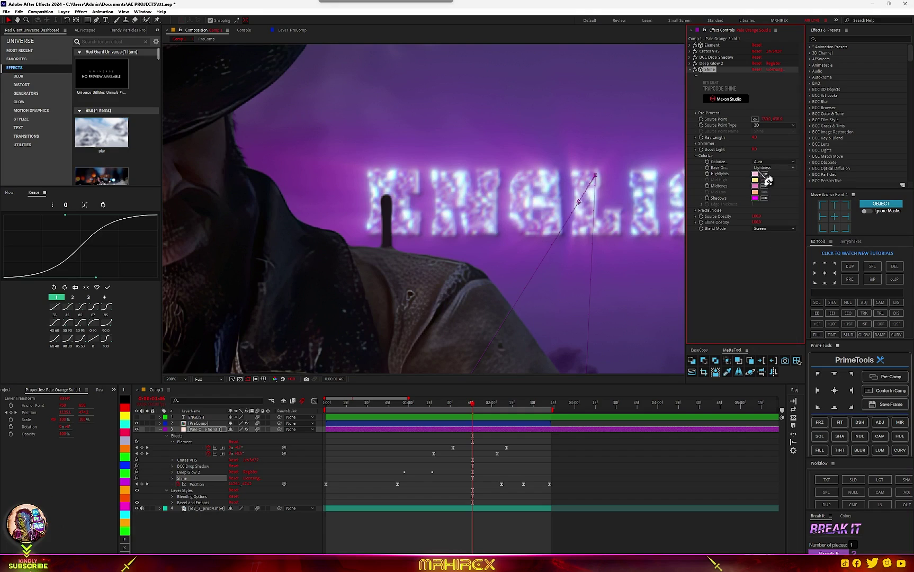
# Step: Delete the Shine effect from Pale Orange Solid 1 and apply Deep Glow to it instead
pyautogui.scroll(-4, 496, 288)
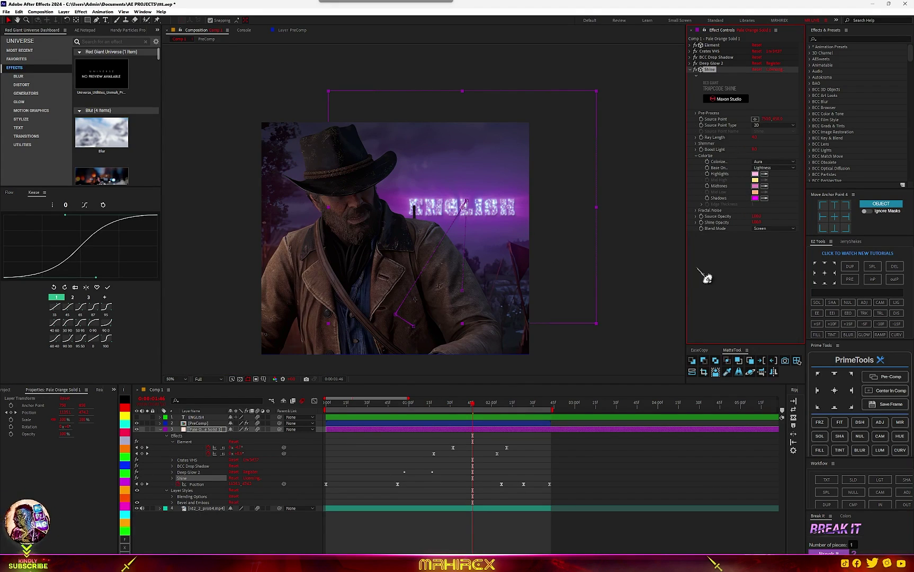
pyautogui.press('Delete')
pyautogui.scroll(2, 423, 217)
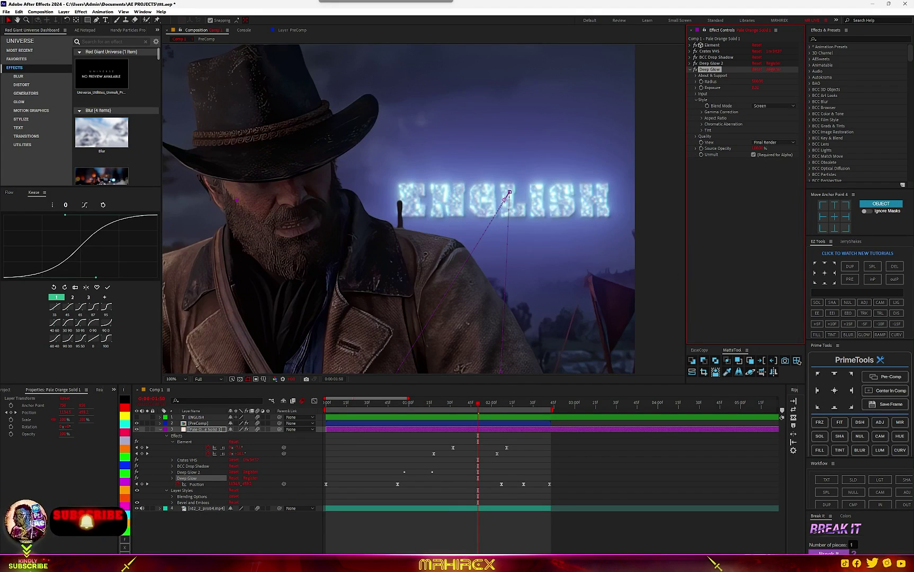
# Step: Add an adjustment layer directly above the rd2_2_prob4.mp4 footage and apply the Tint effect to it
pyautogui.click(207, 508)
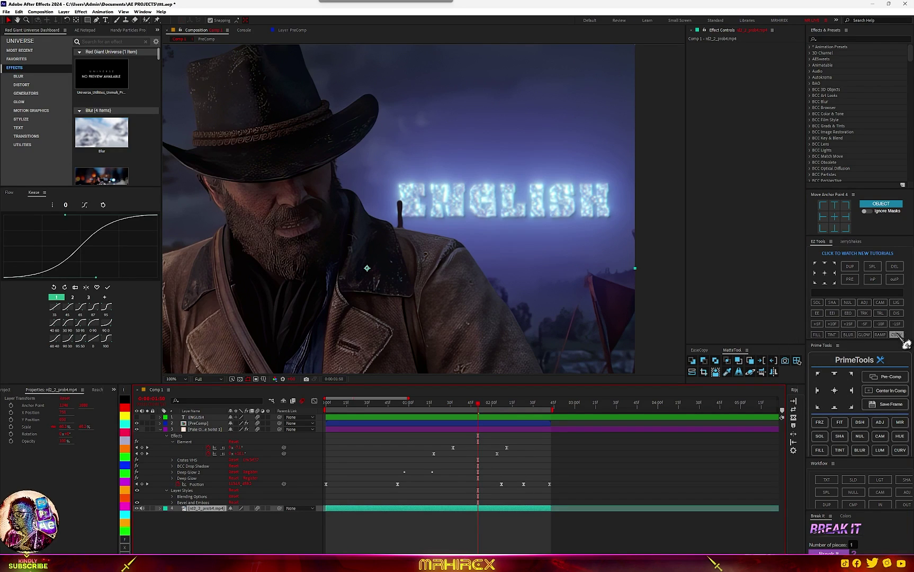
pyautogui.click(867, 304)
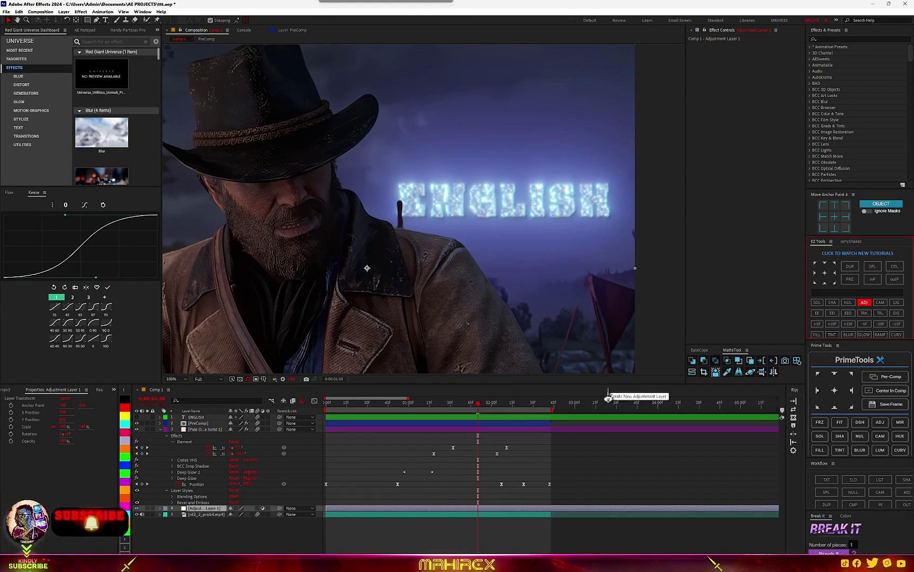
pyautogui.hotkey('ctrl', 'space')
pyautogui.write('tint')
pyautogui.press('Return')
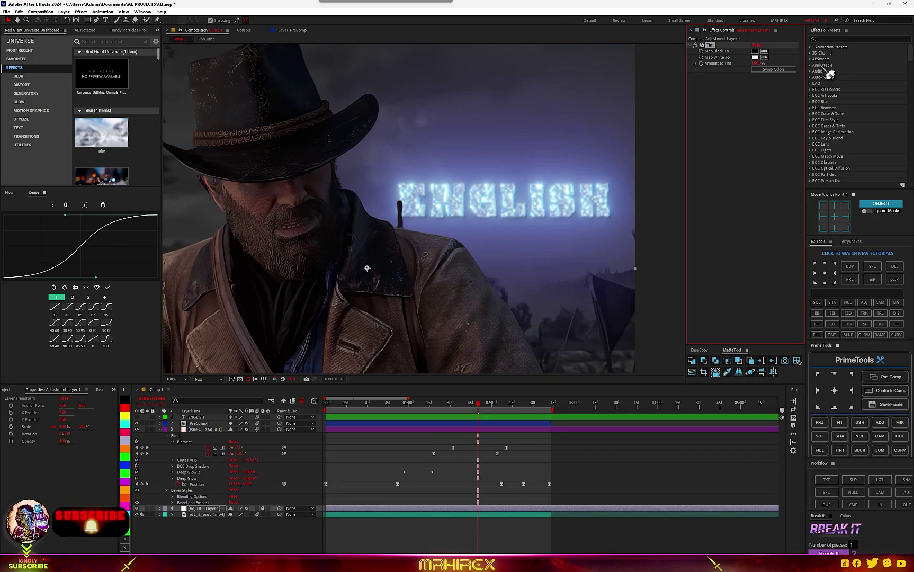
# Step: Enable keyframing for the Tint effect's Amount to Tint, and move the current time back before the text's glow builds up
pyautogui.scroll(-1, 322, 319)
pyautogui.scroll(1, 369, 318)
pyautogui.moveTo(368, 318); pyautogui.dragTo(467, 283)
pyautogui.scroll(-1, 490, 279)
pyautogui.click(713, 72)
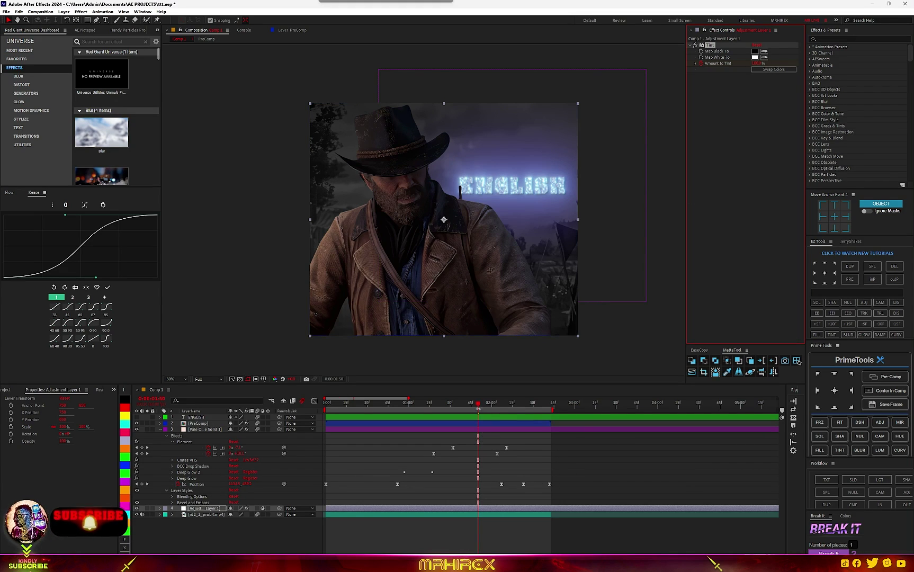
pyautogui.moveTo(486, 415); pyautogui.dragTo(447, 422)
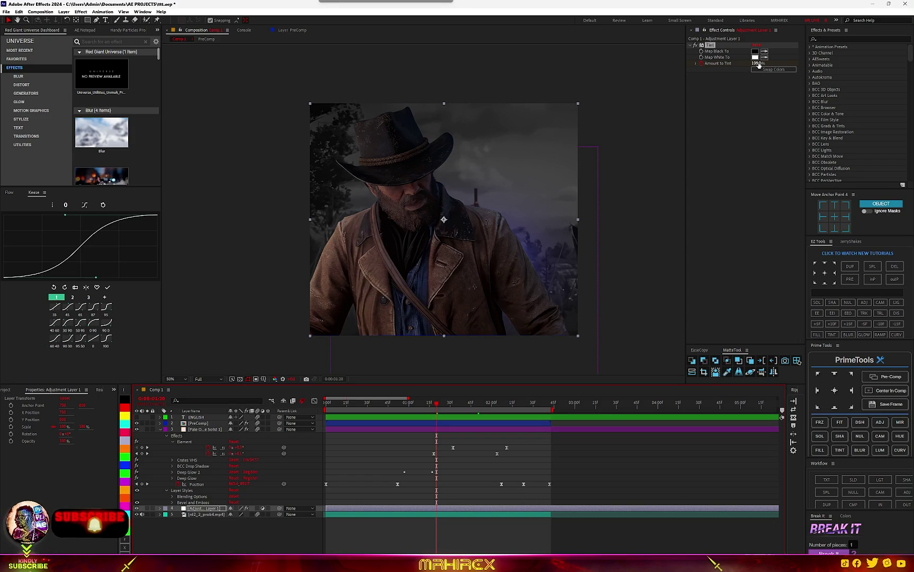
# Step: Save the project and preview the composition from its first frame
pyautogui.hotkey('ctrl', 's')
pyautogui.hotkey('shift', '/')
pyautogui.press('Home')
pyautogui.press('space')
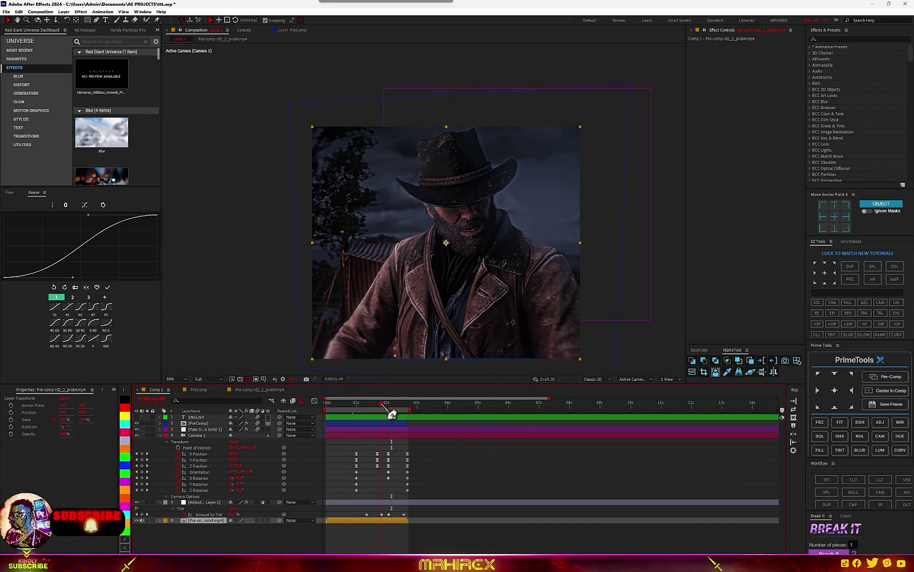
# Step: Examine the tinted background, the man's edges and his light wrap against the glowing ENGLISH text
pyautogui.scroll(2, 494, 258)
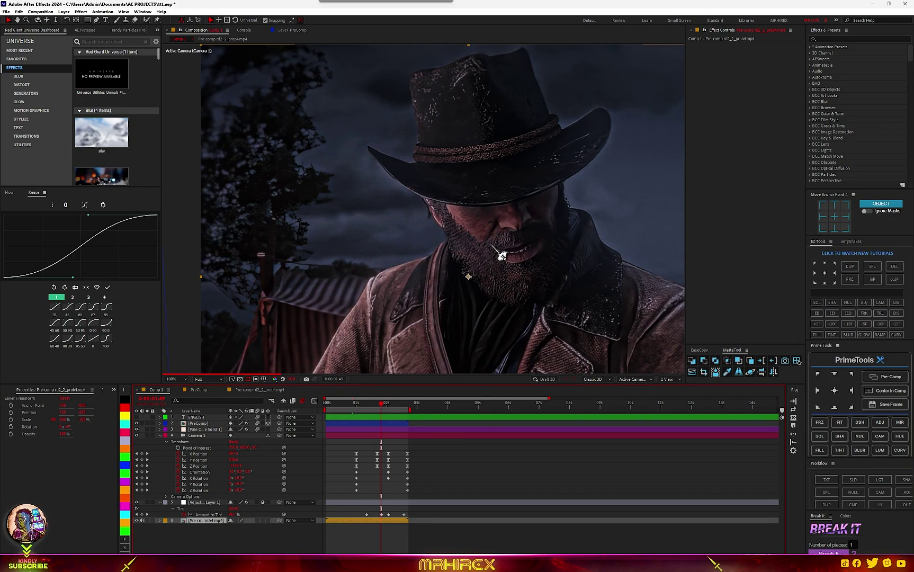
pyautogui.press('space')
pyautogui.click(403, 227)
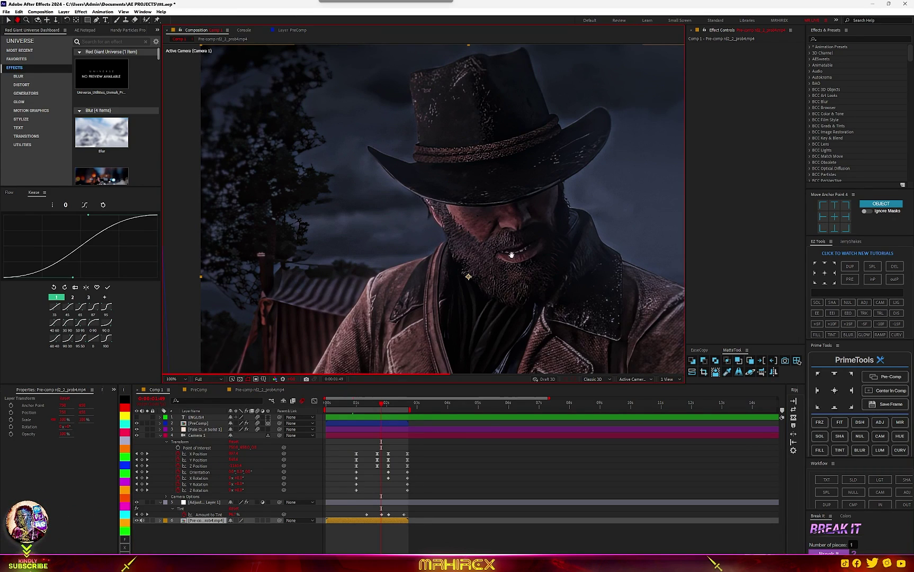
pyautogui.scroll(-2, 450, 237)
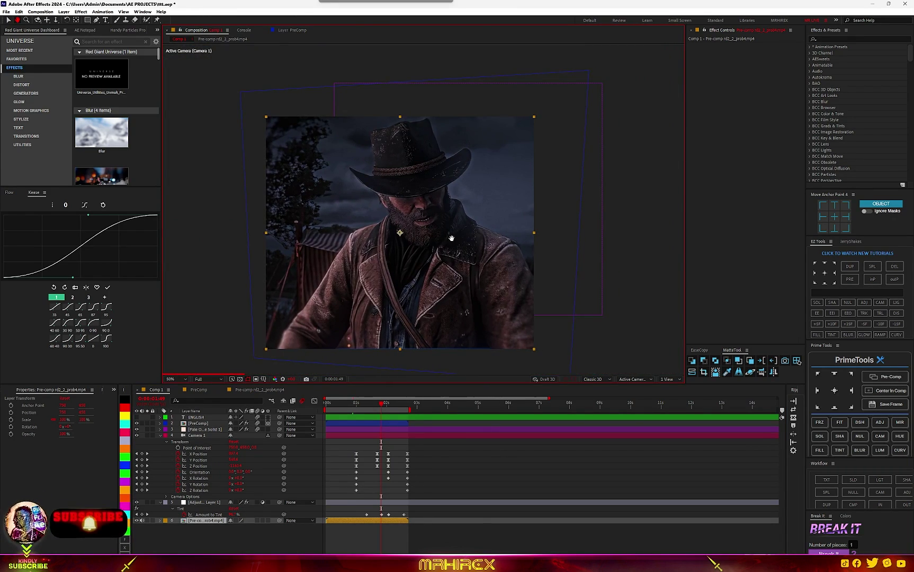
pyautogui.scroll(3, 451, 238)
pyautogui.scroll(-2, 456, 240)
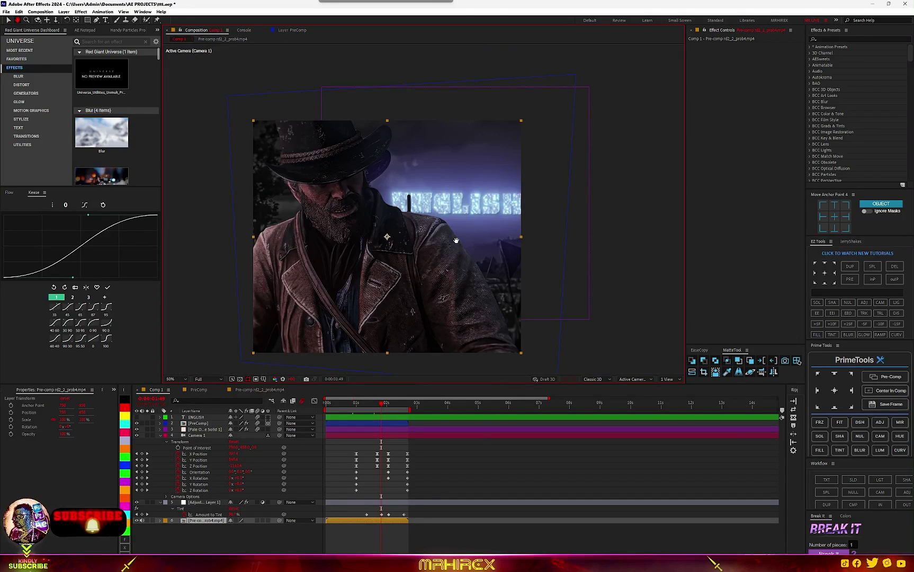
pyautogui.scroll(1, 446, 244)
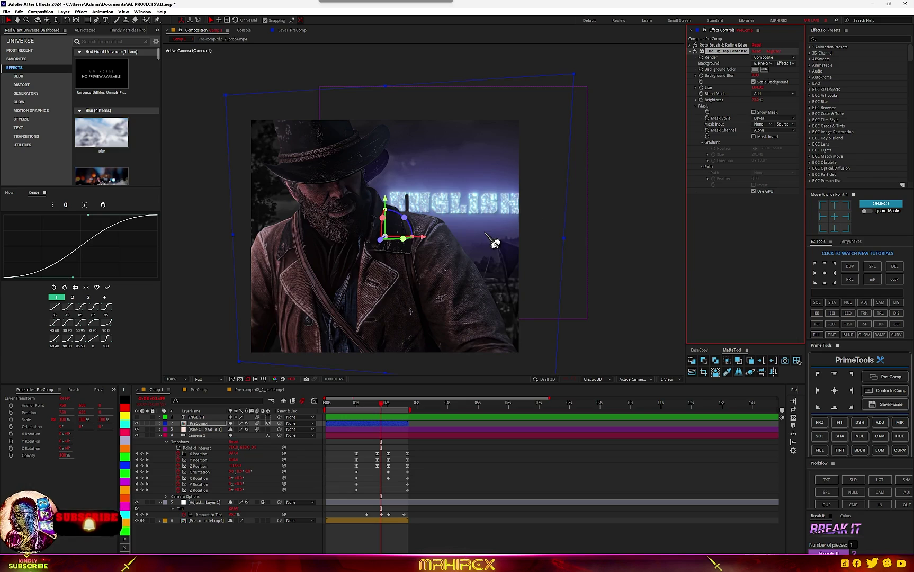
pyautogui.scroll(1, 493, 241)
pyautogui.scroll(-3, 494, 241)
pyautogui.scroll(4, 450, 293)
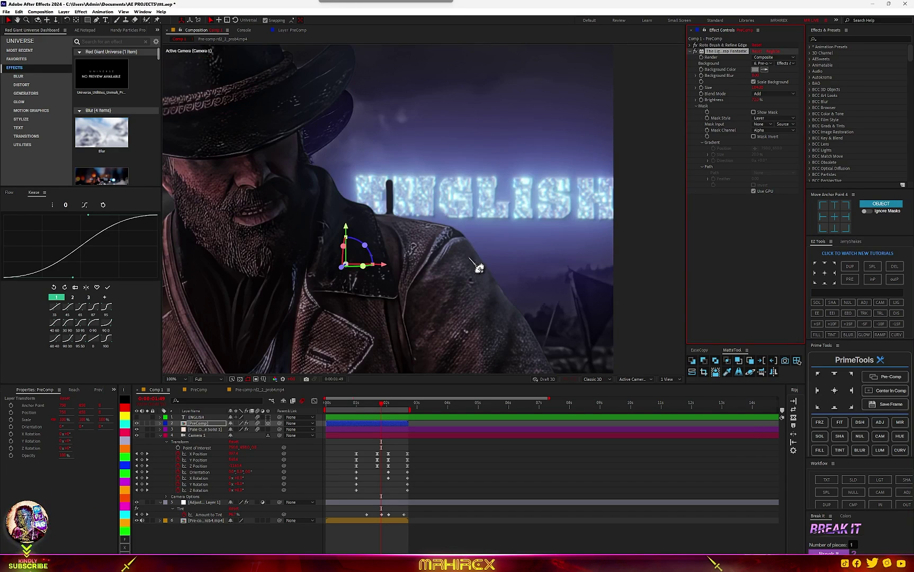
pyautogui.scroll(1, 440, 234)
pyautogui.scroll(-3, 467, 251)
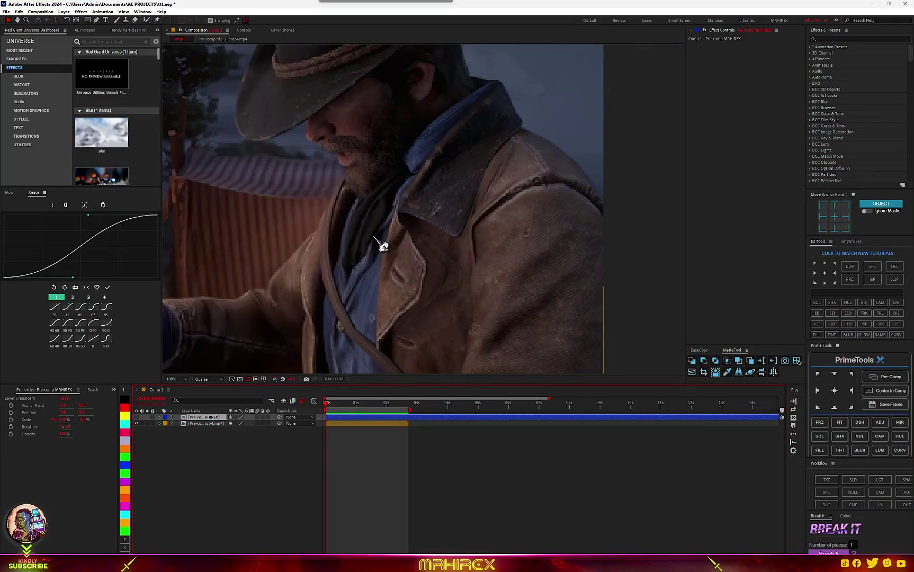
# Step: Open the Tracker for tracking the man's face in the footage pre-comp
pyautogui.scroll(-3, 381, 242)
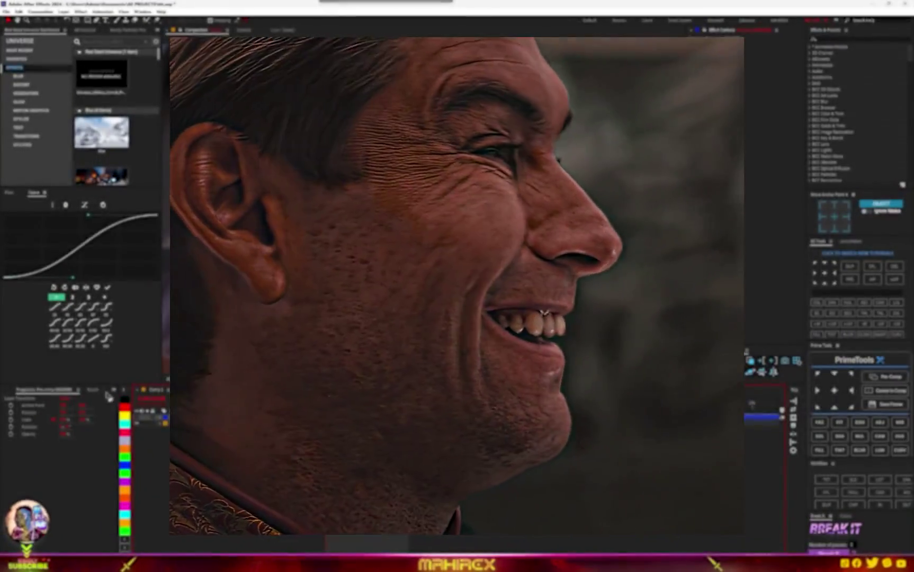
pyautogui.click(114, 389)
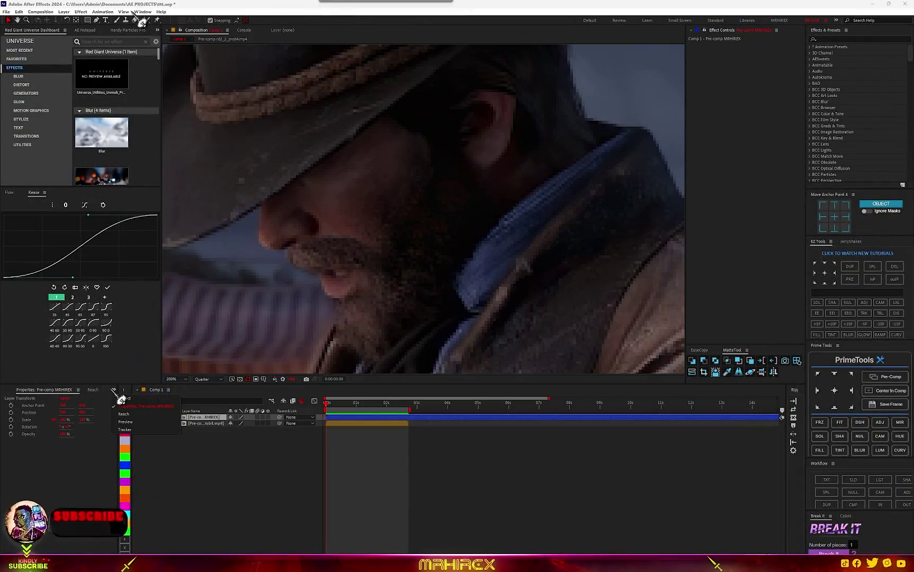
pyautogui.click(142, 12)
pyautogui.click(142, 12)
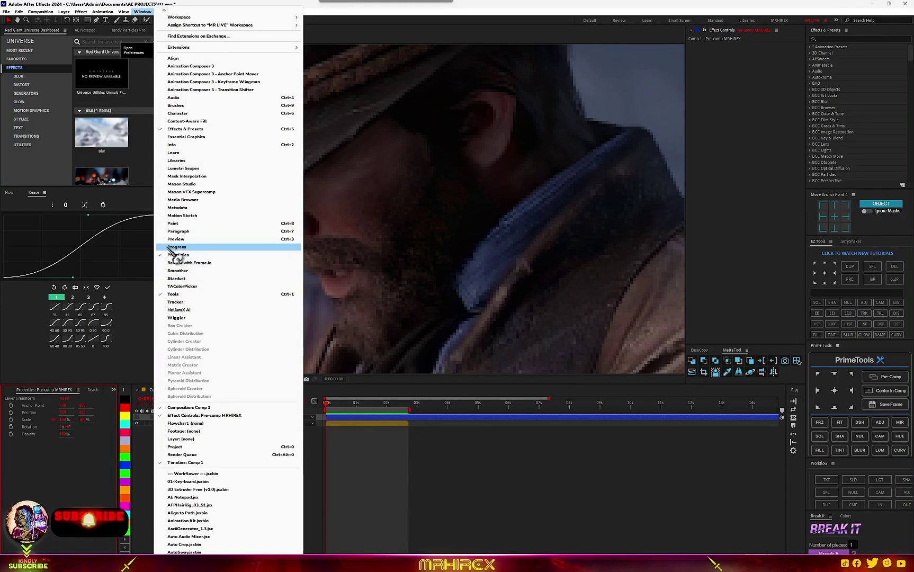
pyautogui.click(176, 302)
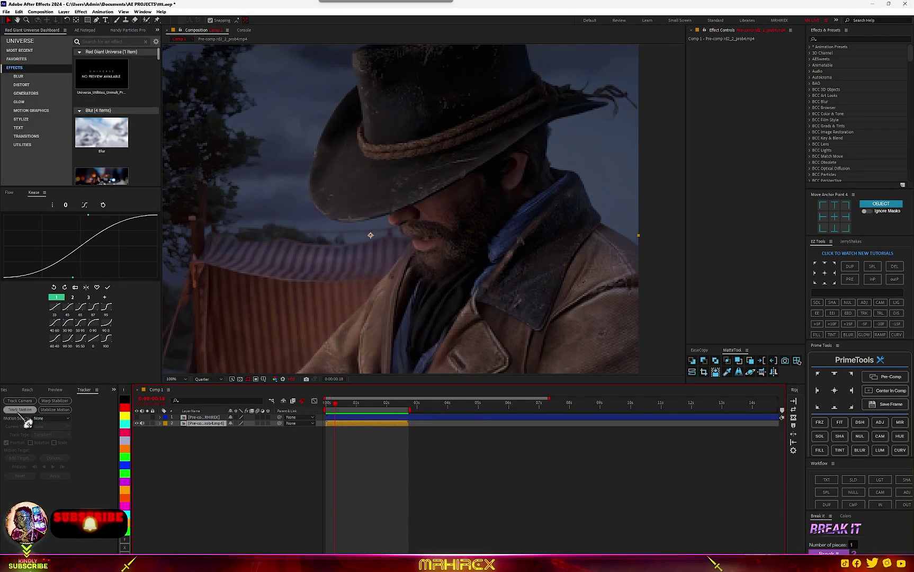
# Step: Start Track Motion on Pre-comp rd2_2_prob4.mp4 and set the composition's preview resolution to Full
pyautogui.scroll(3, 456, 231)
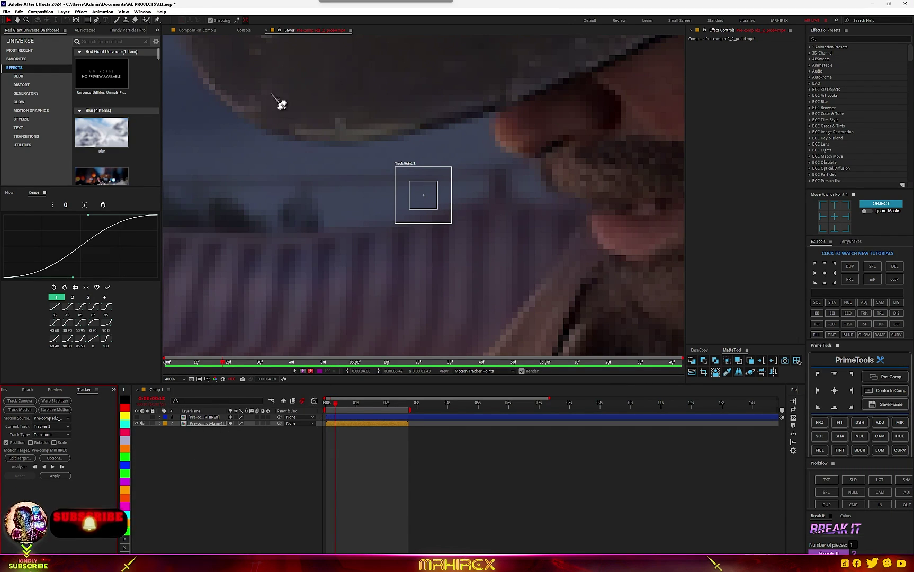
pyautogui.click(197, 31)
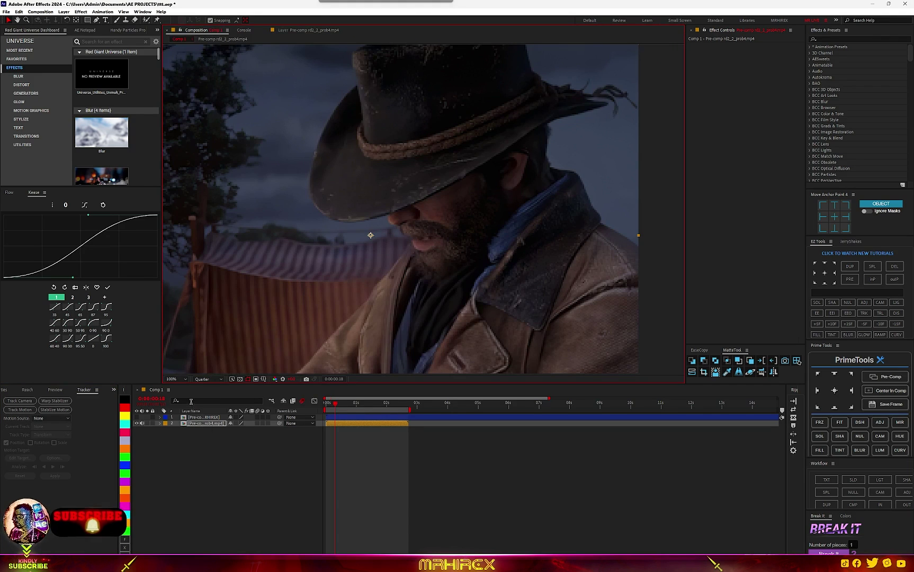
pyautogui.click(208, 379)
pyautogui.click(209, 395)
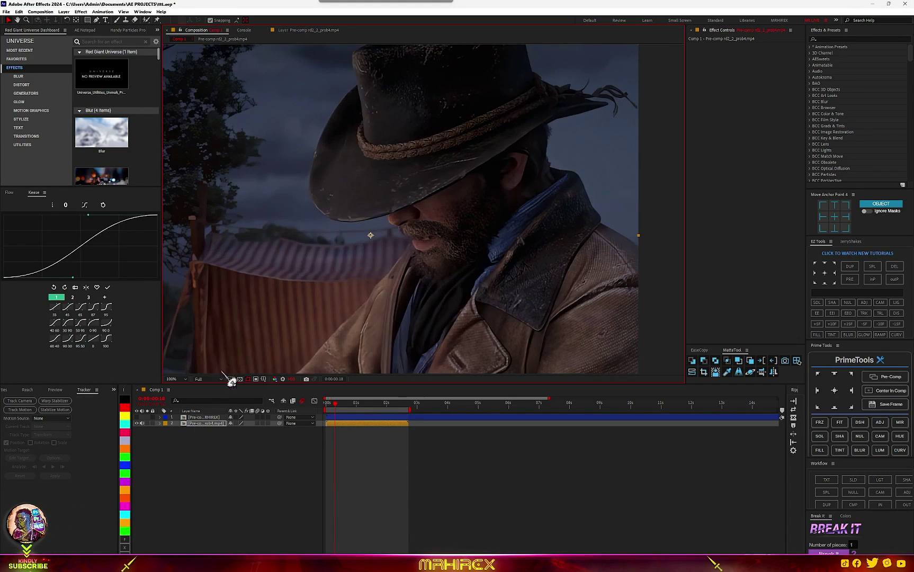
pyautogui.click(306, 31)
pyautogui.scroll(-3, 407, 253)
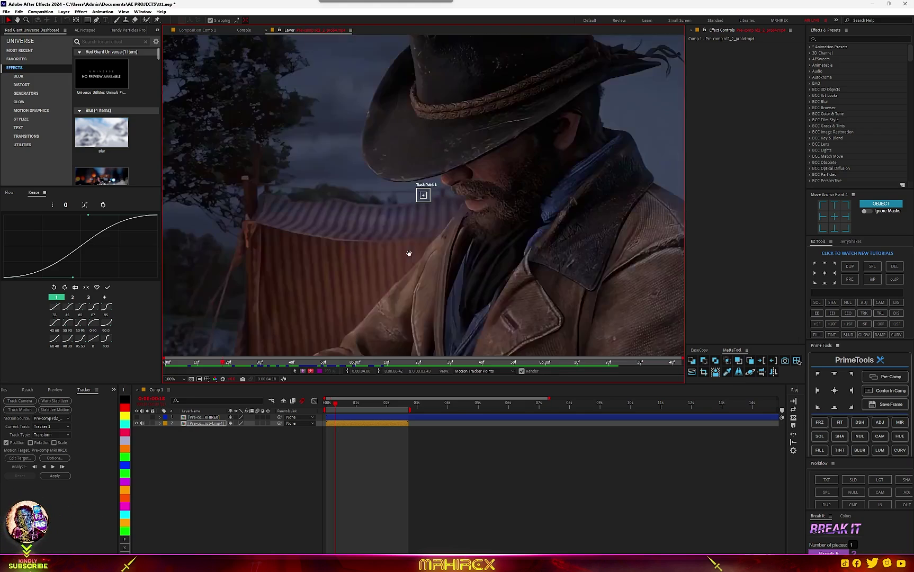
# Step: Go to the frame where the man's face turns toward the viewer, and move Track Point 1 onto his face above the mouth
pyautogui.scroll(1, 516, 234)
pyautogui.scroll(-1, 517, 233)
pyautogui.moveTo(508, 236); pyautogui.dragTo(405, 251)
pyautogui.scroll(1, 307, 225)
pyautogui.scroll(1, 307, 225)
pyautogui.scroll(-5, 306, 220)
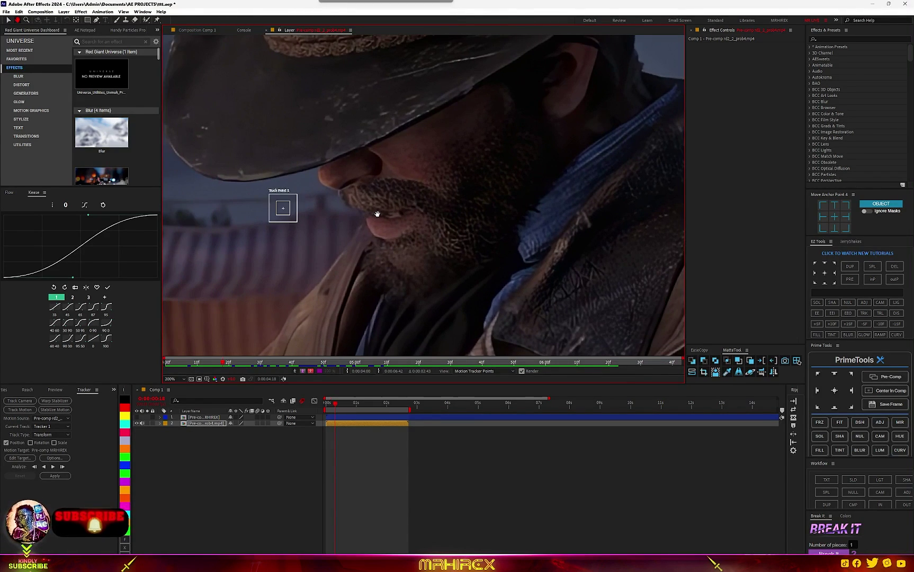
pyautogui.moveTo(343, 411)
pyautogui.mouseDown()
pyautogui.moveTo(358, 412)
pyautogui.moveTo(343, 402)
pyautogui.moveTo(354, 414)
pyautogui.mouseUp()
pyautogui.press('space')
pyautogui.scroll(2, 396, 211)
pyautogui.scroll(-1, 396, 212)
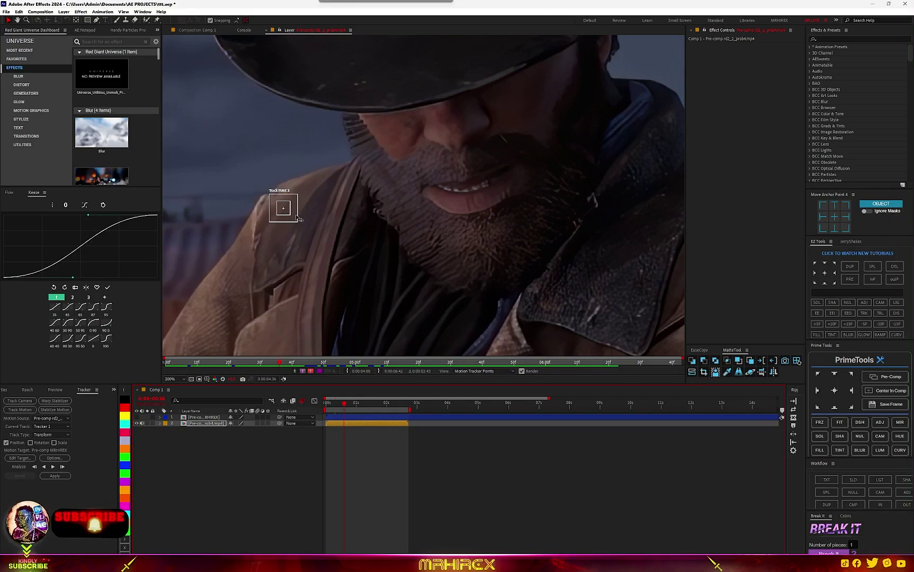
pyautogui.moveTo(286, 213); pyautogui.dragTo(464, 176)
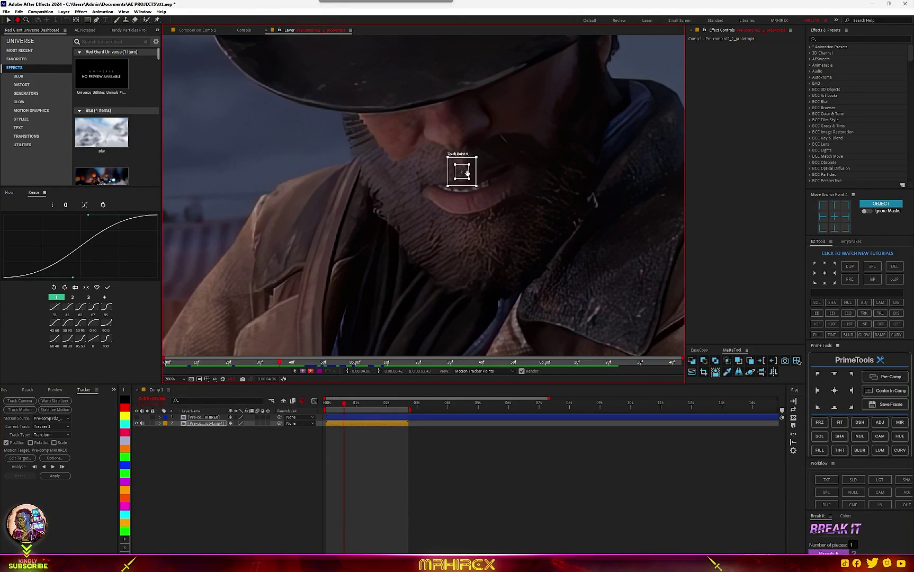
# Step: Enlarge Track Point 1's feature and search regions and place it on the dark detail on the man's cheek beside his nose
pyautogui.scroll(3, 467, 173)
pyautogui.scroll(-1, 467, 173)
pyautogui.moveTo(412, 231); pyautogui.dragTo(471, 185)
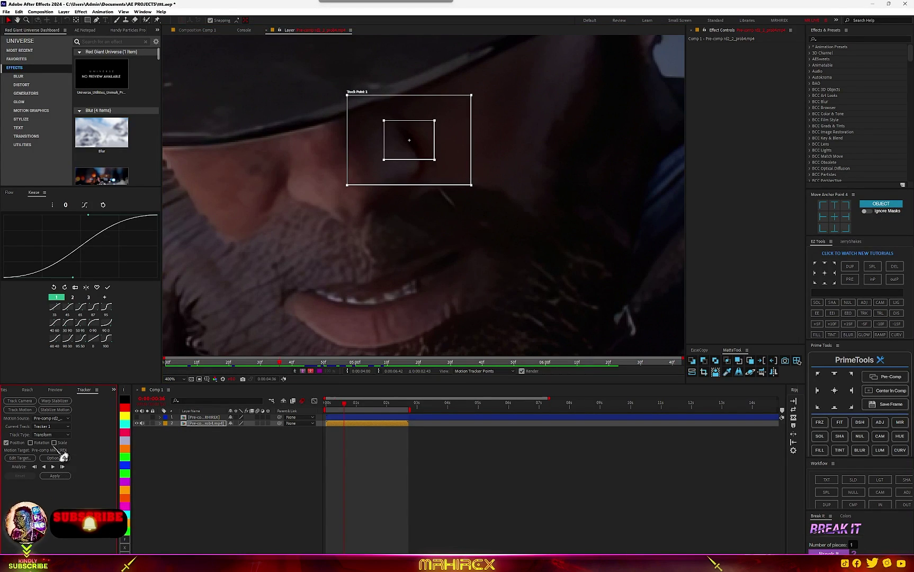
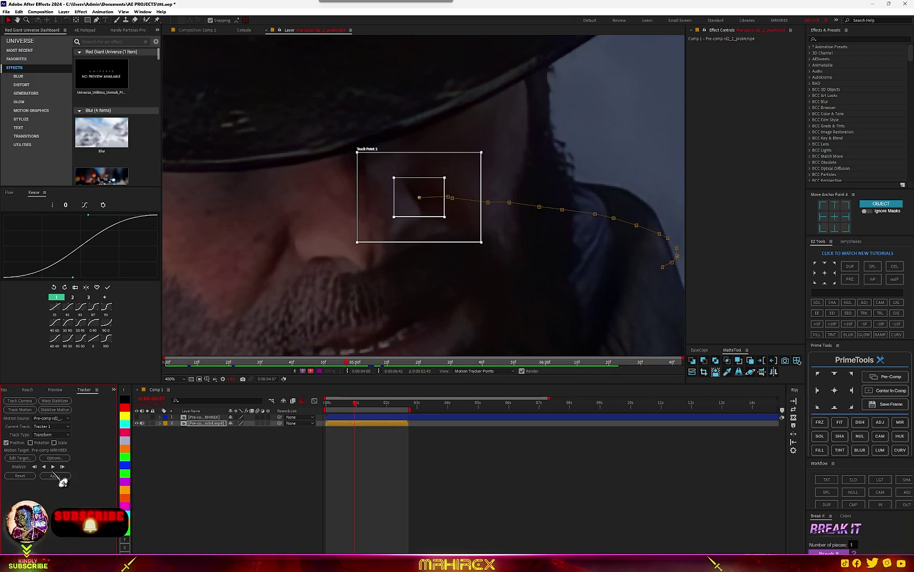
# Step: Analyze the tracking point forward frame by frame and examine the tracked path over the man's face
pyautogui.click(63, 466)
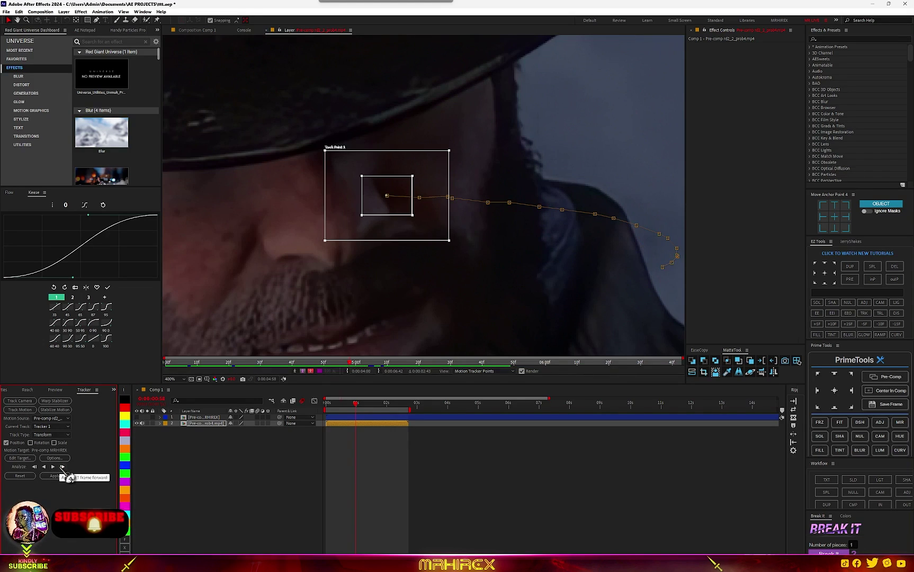
pyautogui.click(62, 467)
pyautogui.click(62, 467)
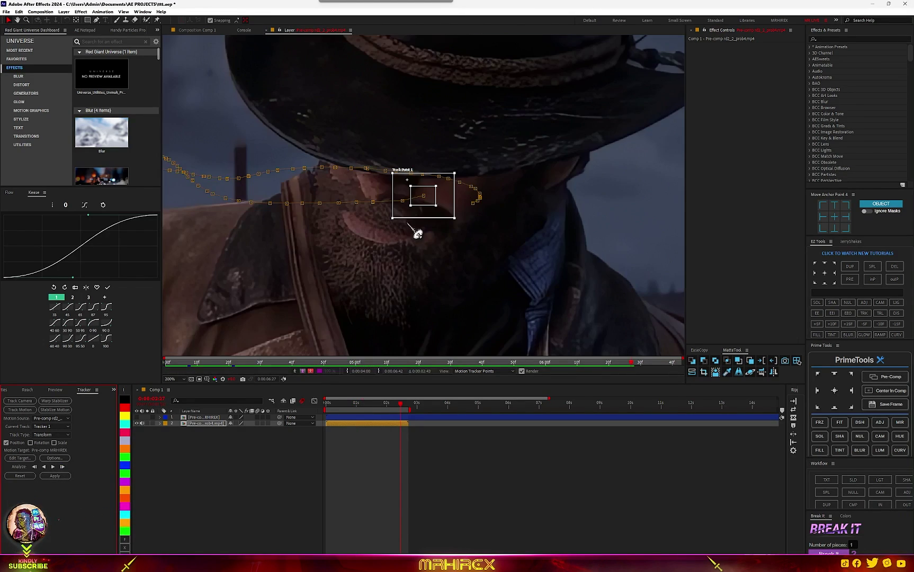
pyautogui.scroll(-2, 407, 208)
pyautogui.scroll(2, 407, 208)
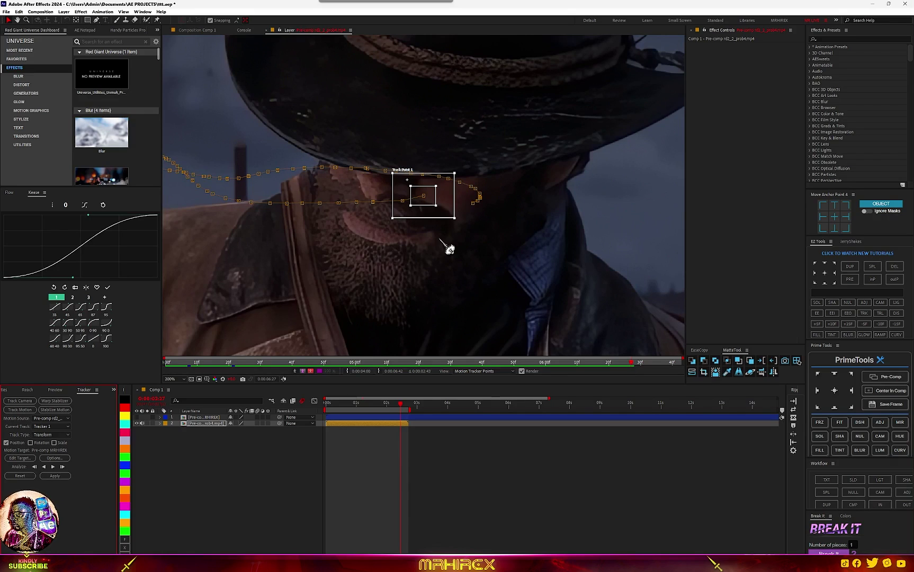
pyautogui.scroll(3, 438, 244)
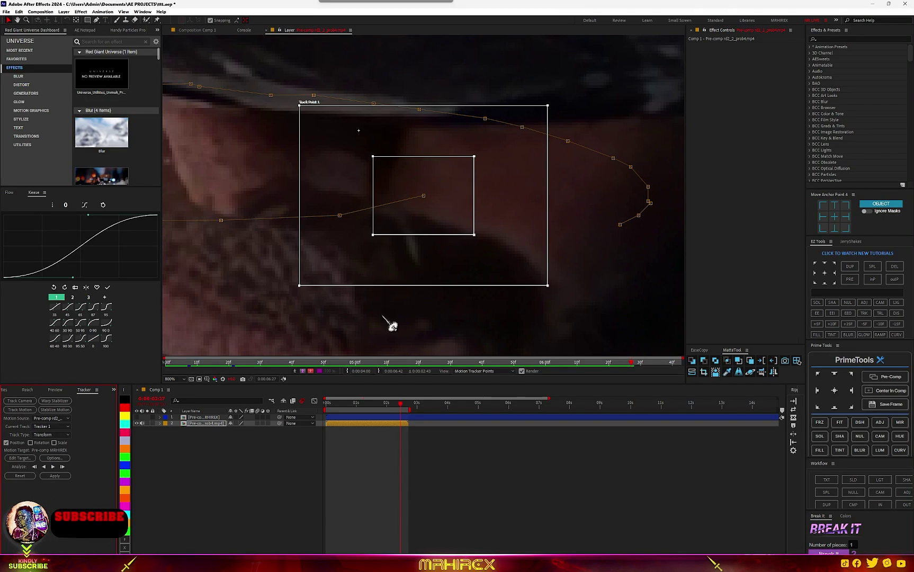
# Step: Add a null object to Comp 1 and give it a green label
pyautogui.rightClick(206, 496)
pyautogui.moveTo(276, 408)
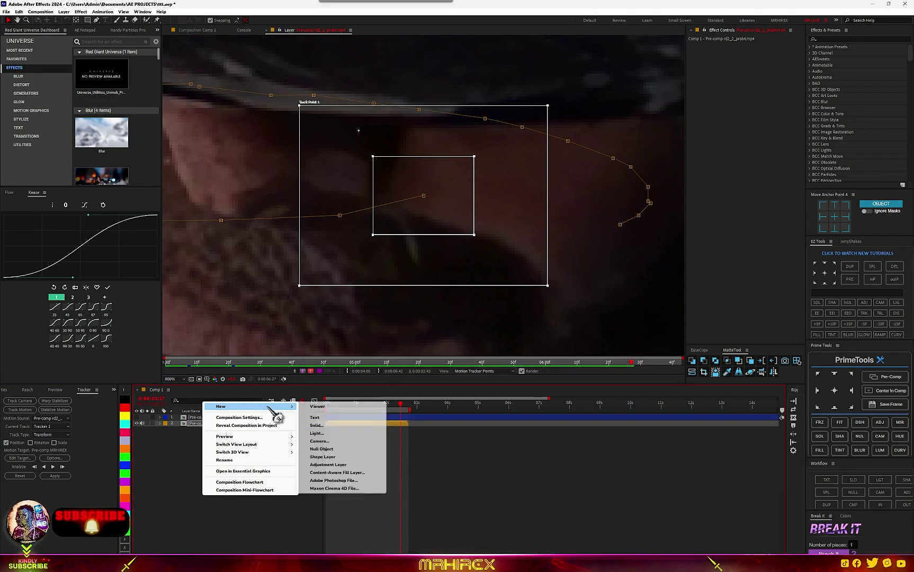
pyautogui.click(326, 449)
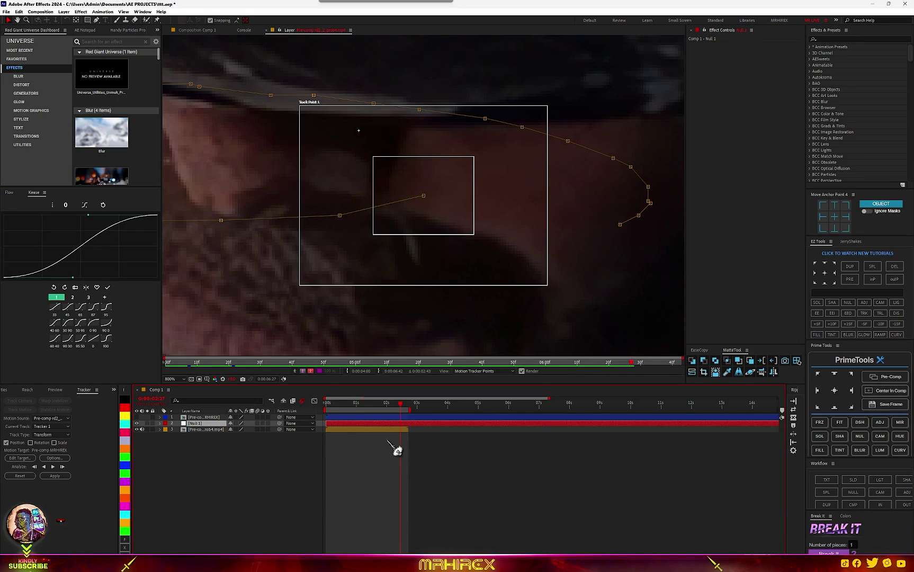
pyautogui.click(125, 465)
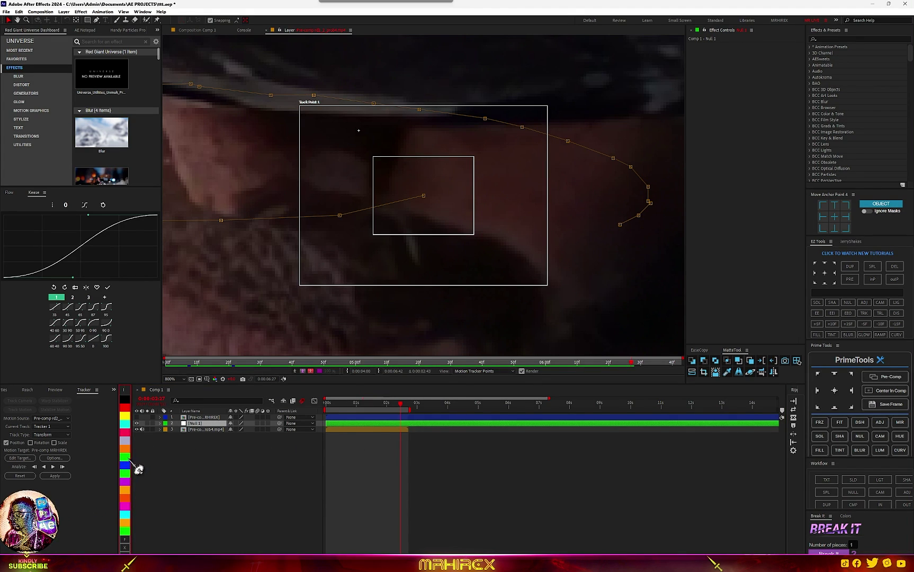
# Step: Rename the null object as track
pyautogui.rightClick(226, 433)
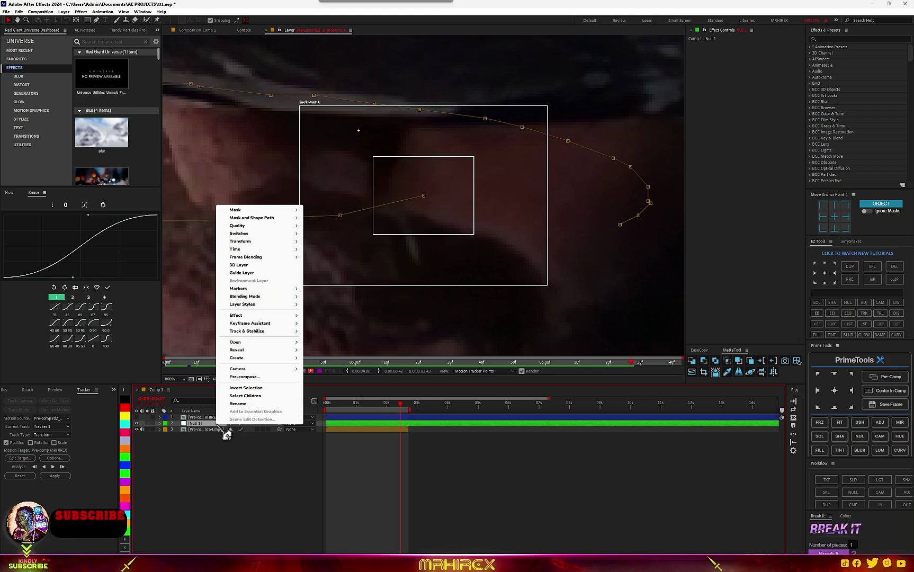
pyautogui.click(237, 406)
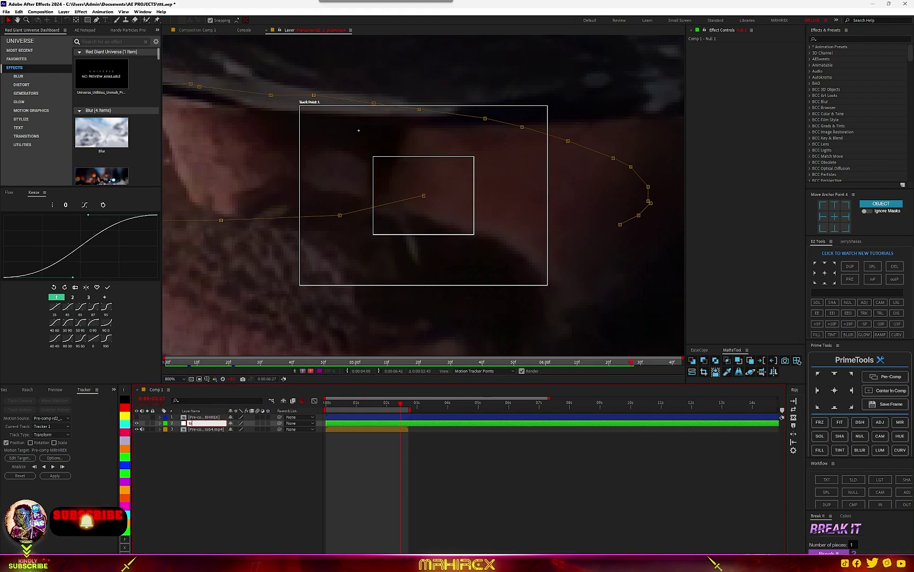
pyautogui.write('track')
pyautogui.click(248, 508)
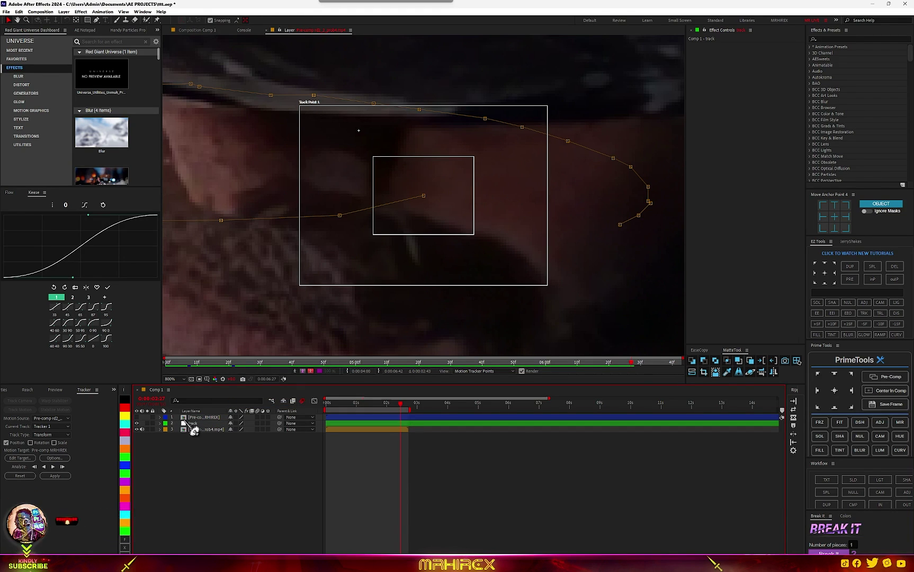
# Step: Set the tracker's motion target for the rd2_2_prob4.mp4 pre-comp to the track null layer
pyautogui.click(201, 430)
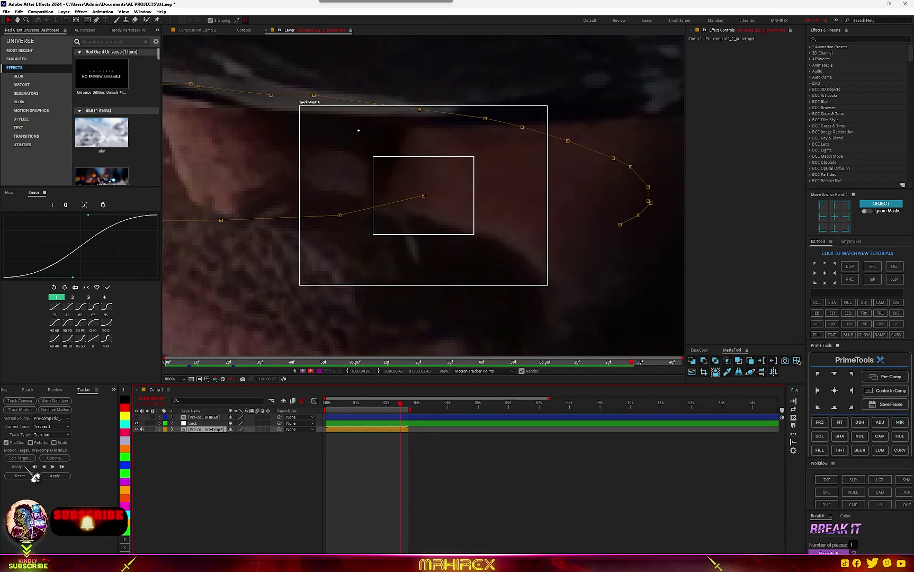
pyautogui.click(19, 458)
pyautogui.click(473, 274)
pyautogui.click(475, 292)
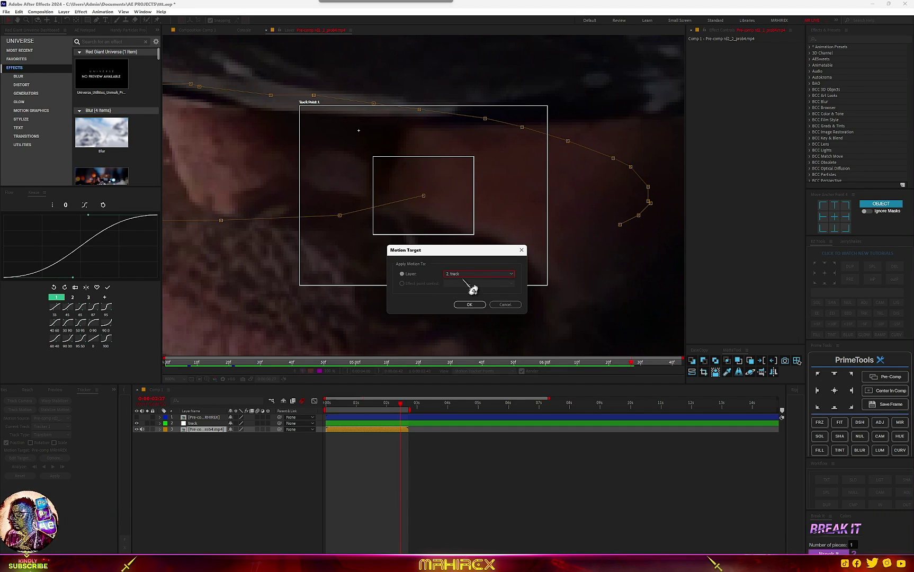
pyautogui.click(469, 304)
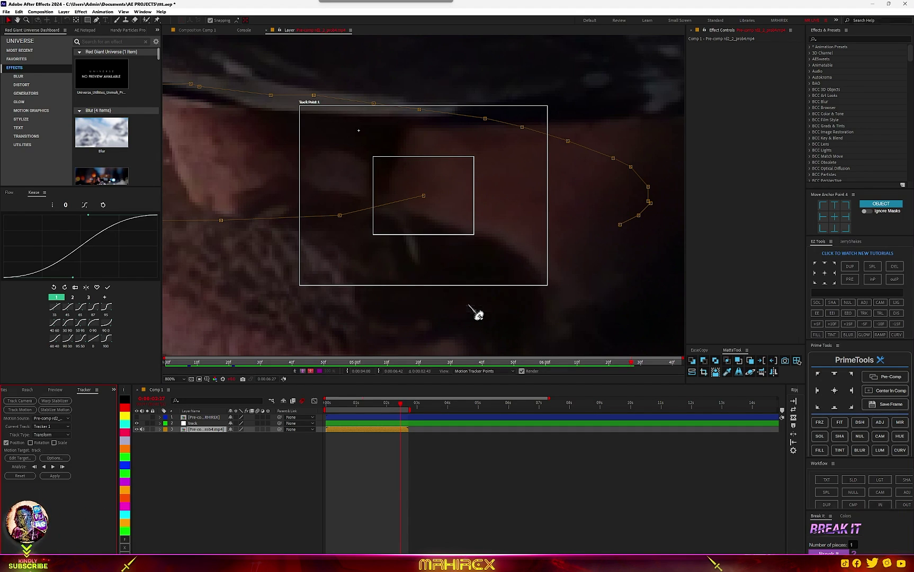
# Step: Apply the tracking data to the null in X and Y and check that it follows the man's face
pyautogui.click(55, 475)
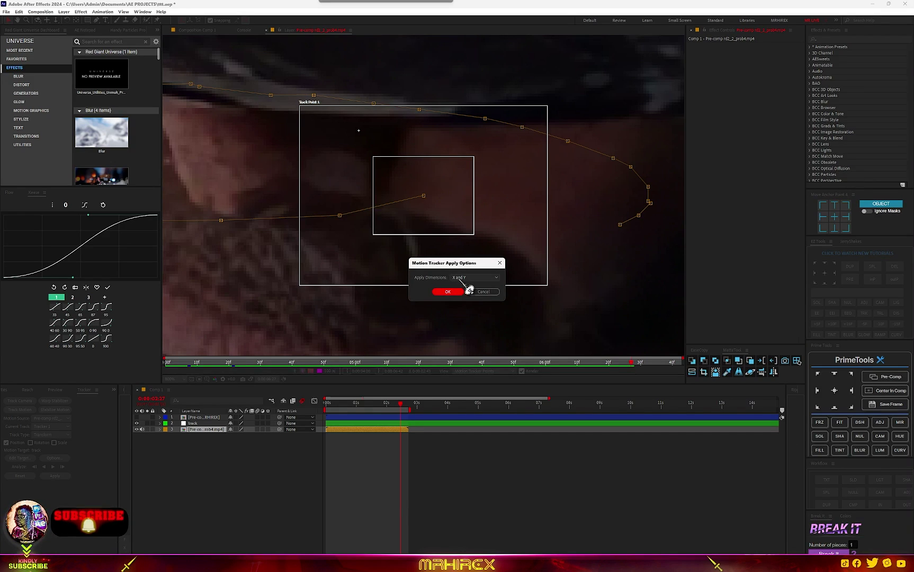
pyautogui.click(451, 292)
pyautogui.scroll(-2, 455, 291)
pyautogui.scroll(2, 456, 293)
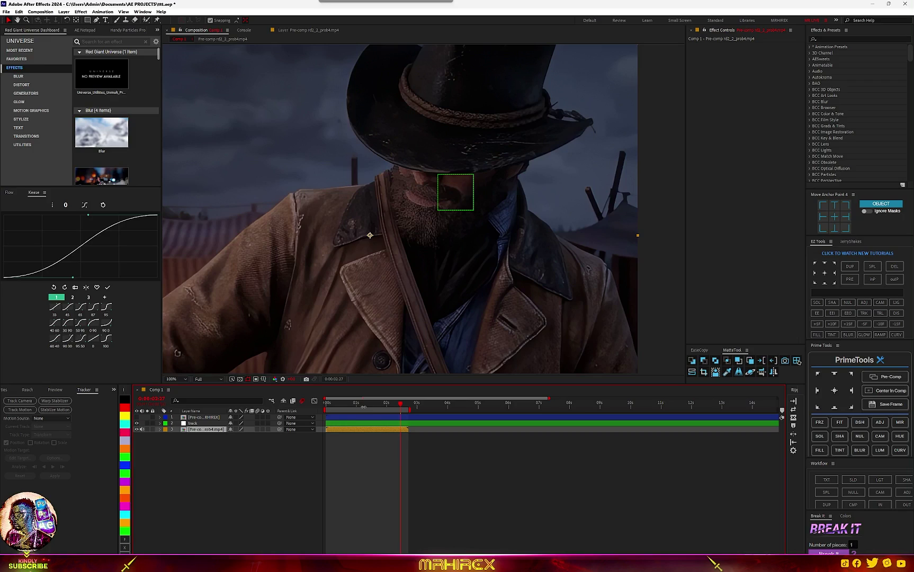
pyautogui.moveTo(363, 407); pyautogui.dragTo(378, 422)
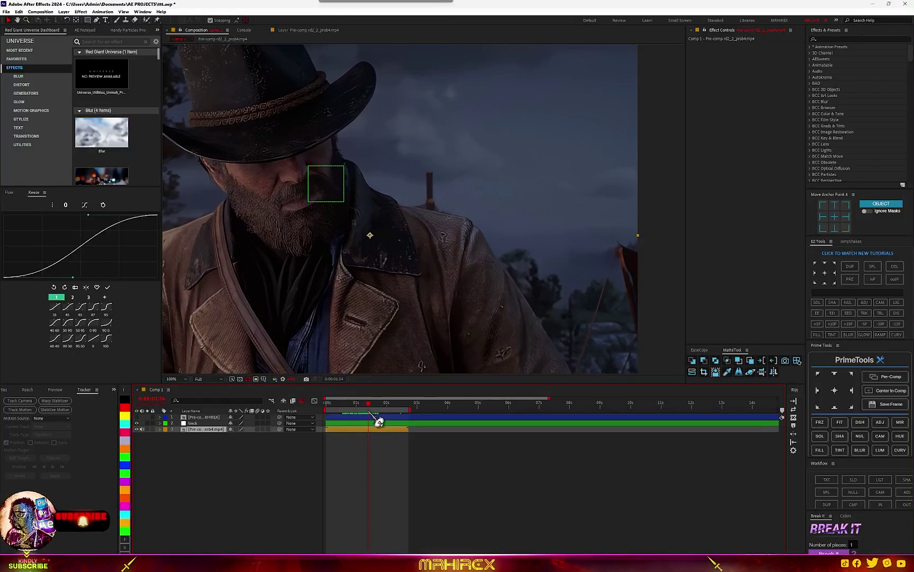
# Step: Turn on the visibility of Pre-comp MRHIREX, parent it to the track null and scrub through to check the motion
pyautogui.click(198, 417)
pyautogui.click(140, 418)
pyautogui.click(137, 417)
pyautogui.click(201, 417)
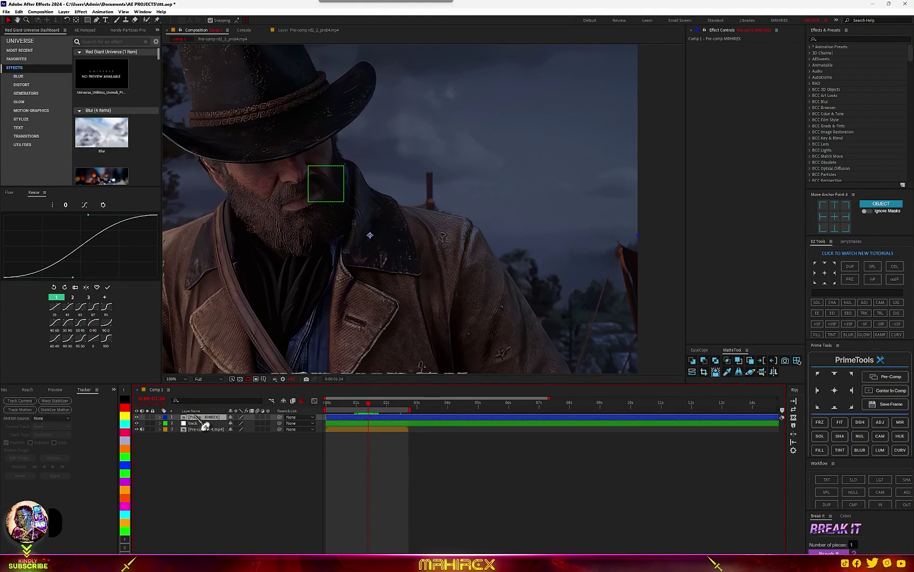
pyautogui.scroll(-4, 370, 262)
pyautogui.scroll(2, 372, 263)
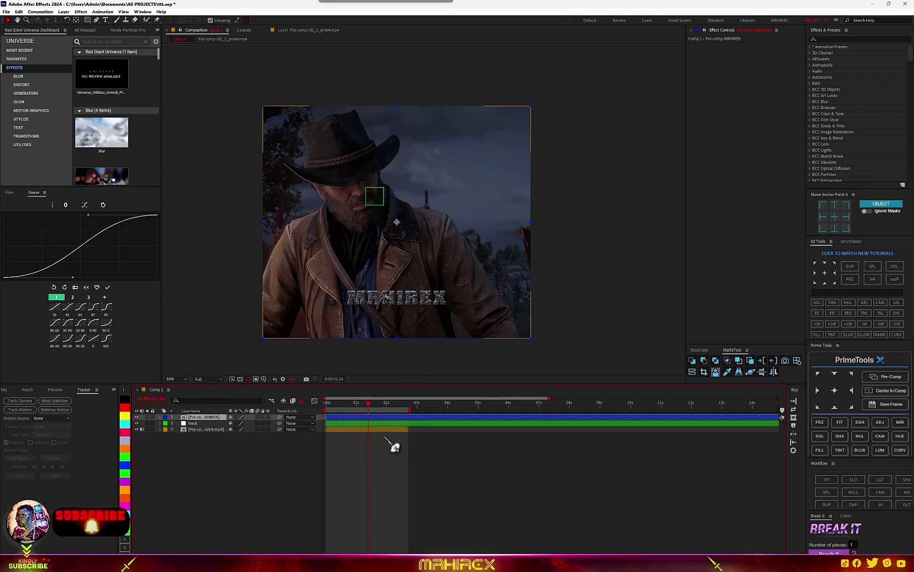
pyautogui.moveTo(288, 430); pyautogui.dragTo(204, 435)
pyautogui.moveTo(368, 415); pyautogui.dragTo(400, 414)
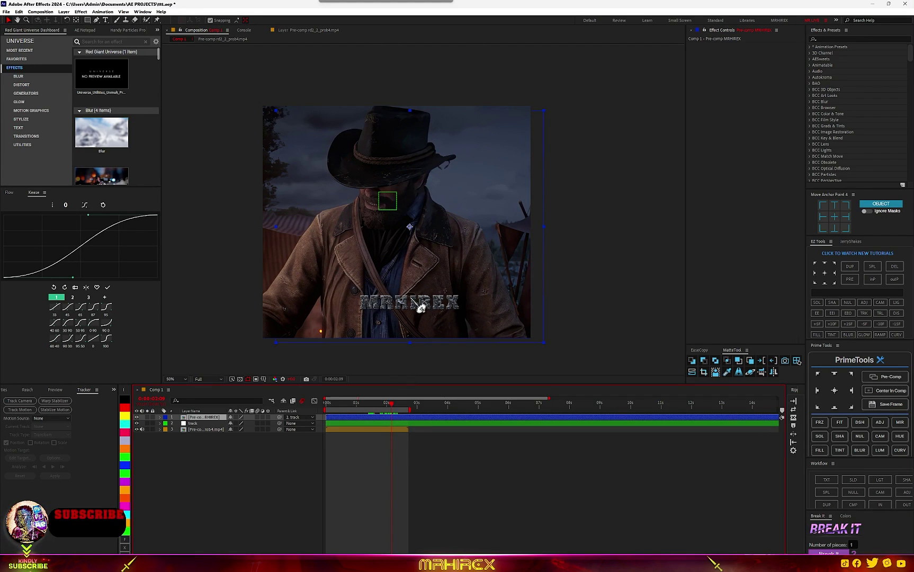
# Step: Give Pre-comp MRHIREX a red label and move its text up to the man's beard
pyautogui.click(125, 433)
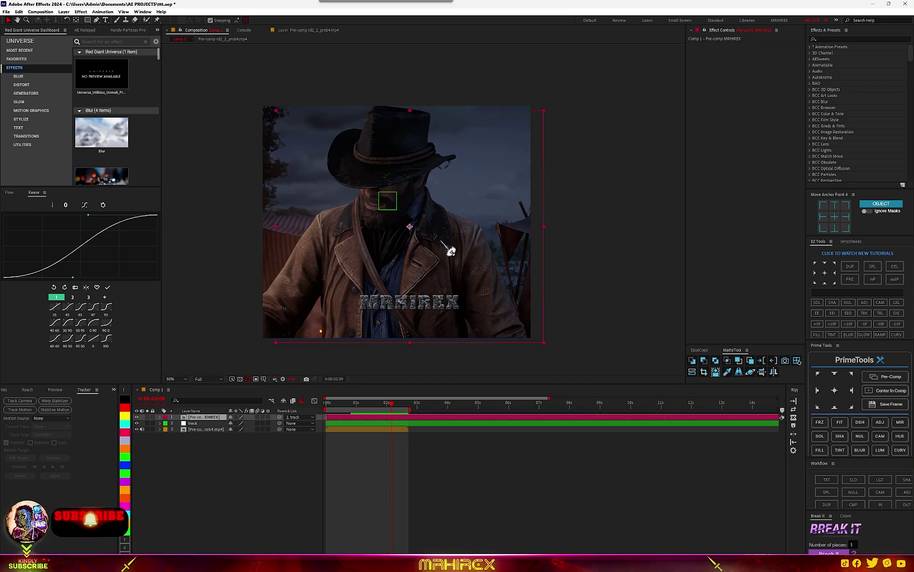
pyautogui.moveTo(412, 300); pyautogui.dragTo(390, 166)
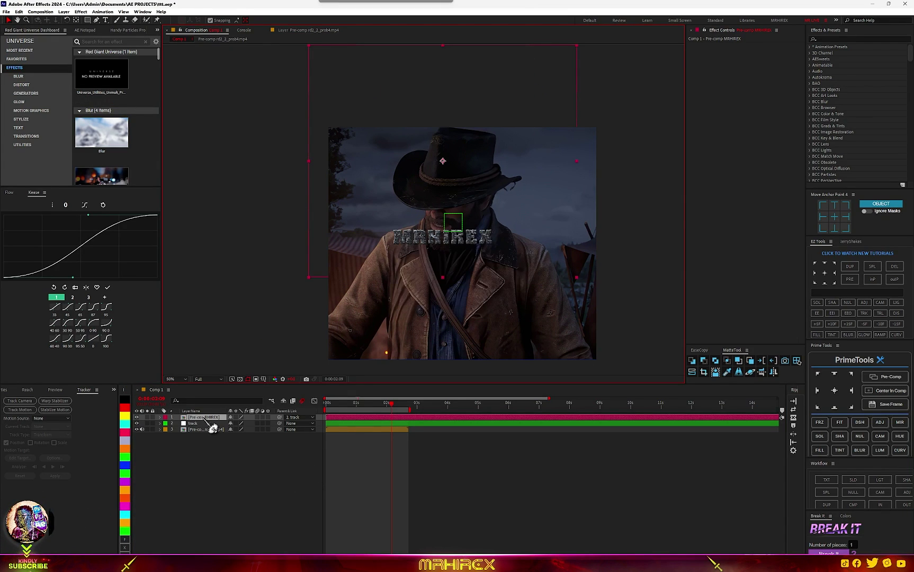
# Step: Scale down Pre-comp MRHIREX in the composition
pyautogui.press('s')
pyautogui.moveTo(241, 425); pyautogui.dragTo(207, 414)
pyautogui.scroll(1, 408, 299)
pyautogui.moveTo(485, 185); pyautogui.dragTo(488, 274)
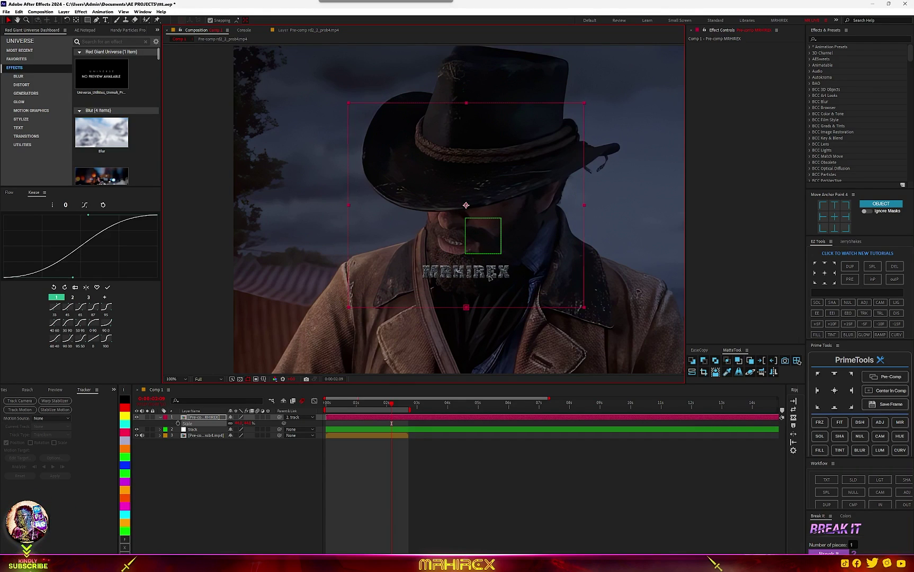
# Step: Position the MRHIREX text on the crown of the man's hat and scrub through to check it
pyautogui.scroll(2, 488, 274)
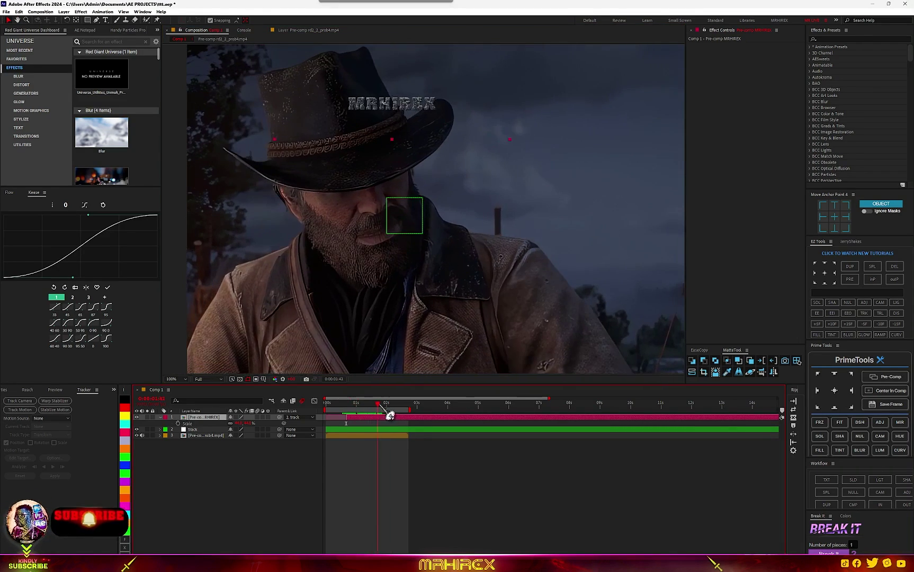
pyautogui.moveTo(381, 406); pyautogui.dragTo(360, 417)
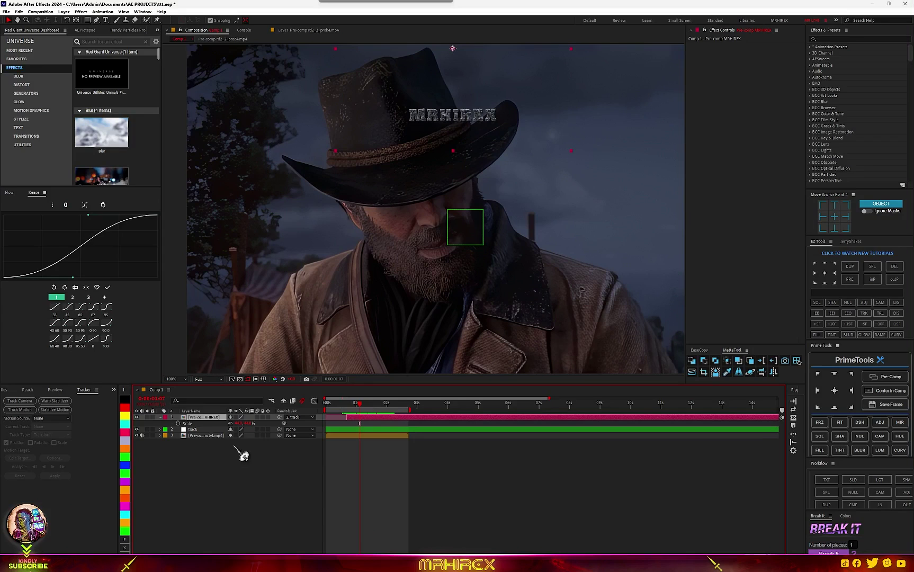
pyautogui.moveTo(479, 110); pyautogui.dragTo(454, 264)
pyautogui.moveTo(360, 404); pyautogui.dragTo(376, 410)
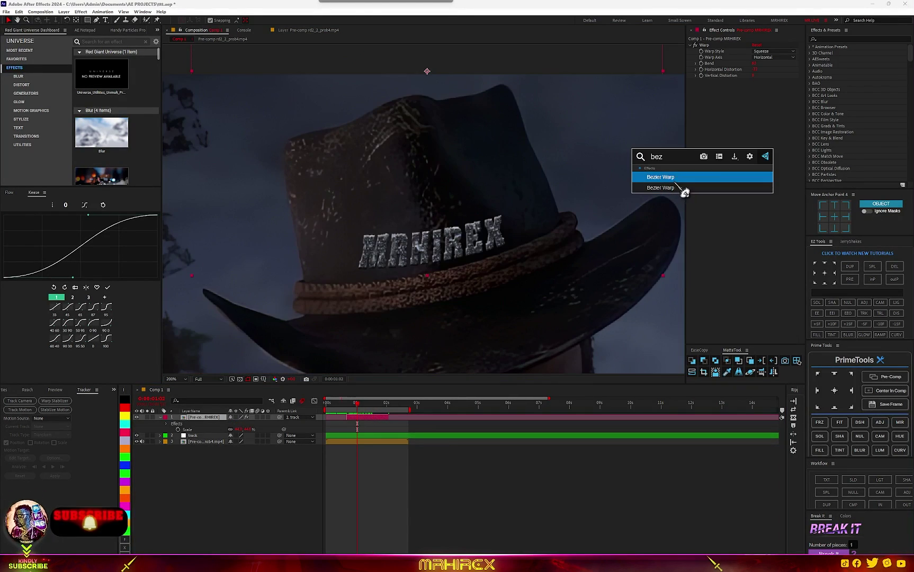
# Step: Add the Bezier Warp effect to Pre-comp MRHIREX and move the text down to just above the hat band
pyautogui.press('Return')
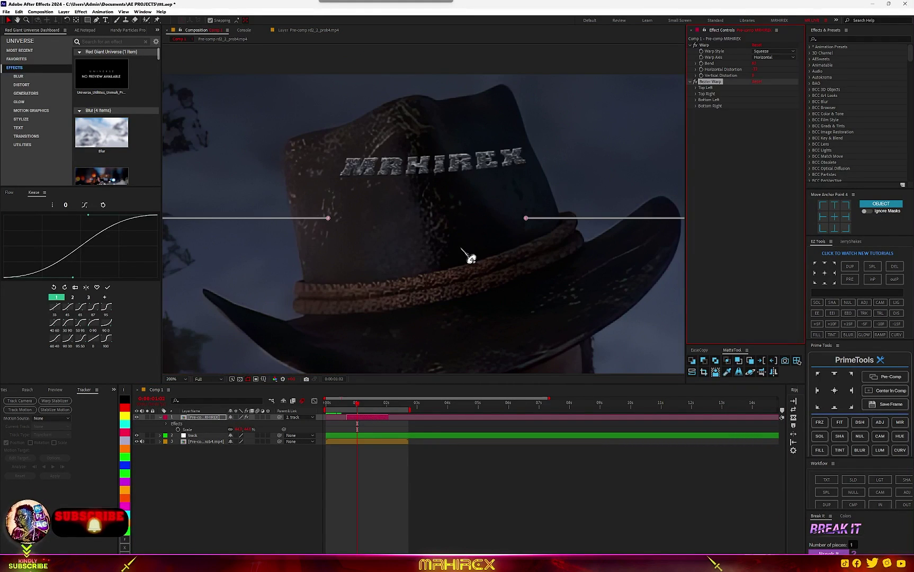
pyautogui.scroll(-2, 452, 260)
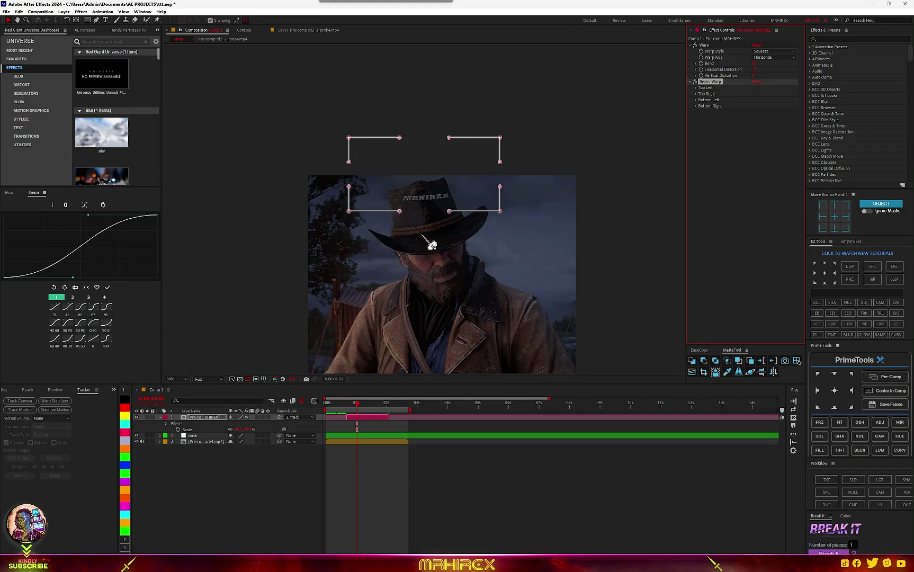
pyautogui.scroll(5, 439, 207)
pyautogui.moveTo(462, 158); pyautogui.dragTo(469, 291)
pyautogui.scroll(-4, 499, 264)
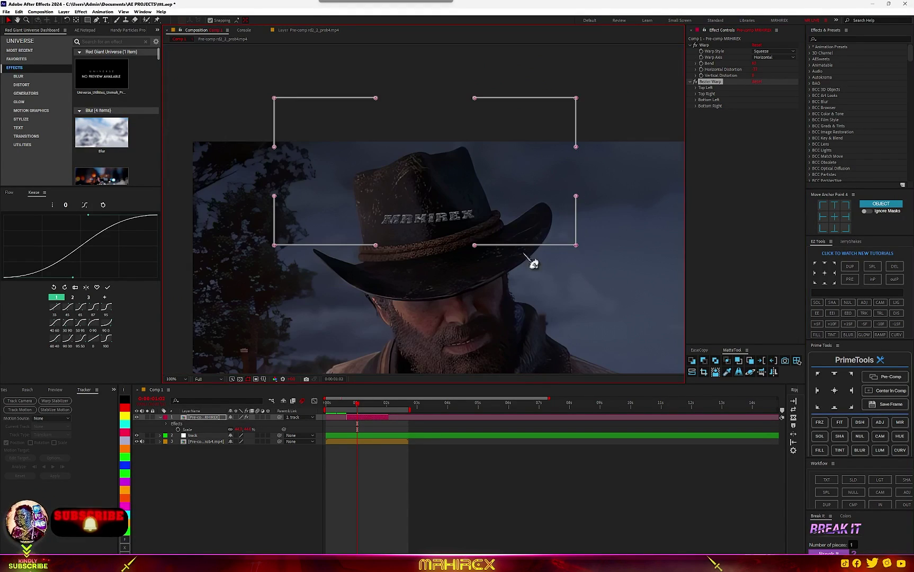
# Step: Delete the Warp effect from Pre-comp MRHIREX and expand Bezier Warp's Bottom Right controls
pyautogui.click(712, 45)
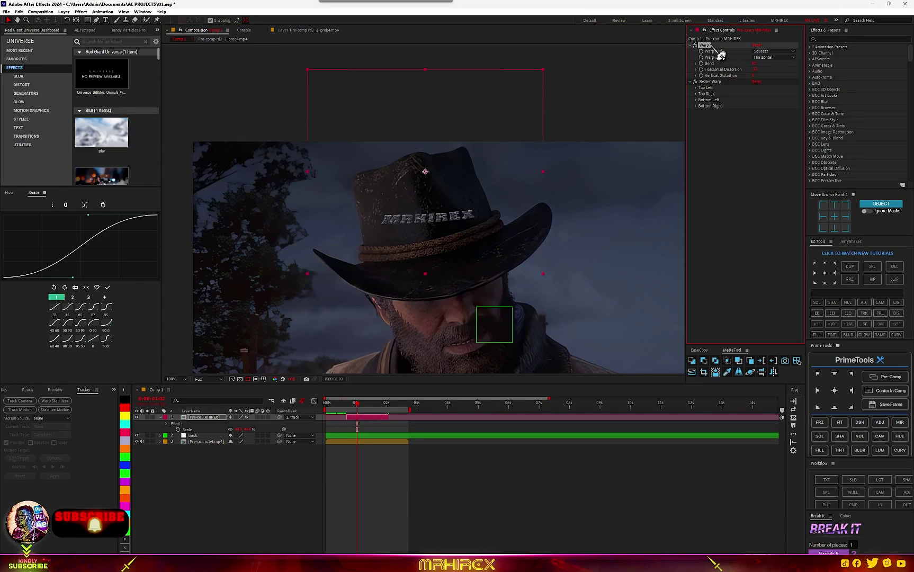
pyautogui.press('Delete')
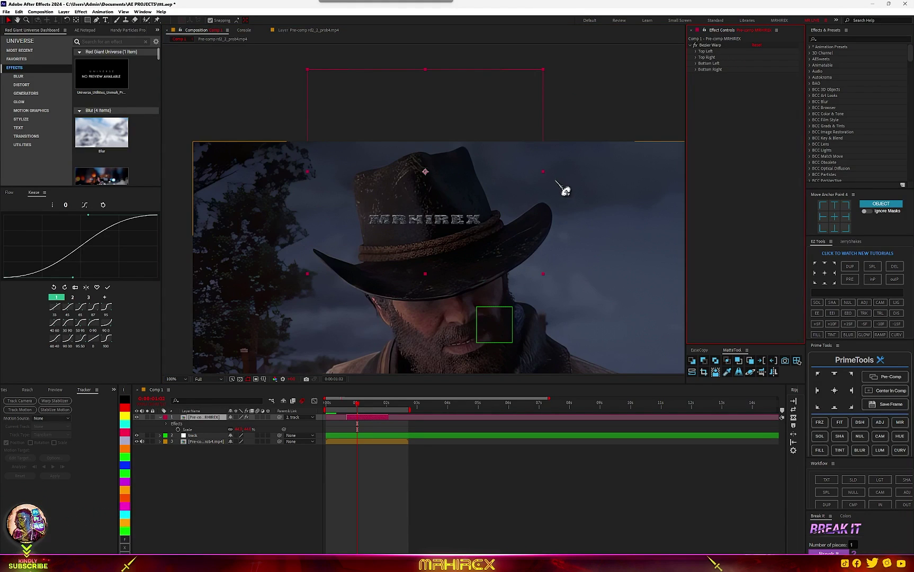
pyautogui.click(696, 69)
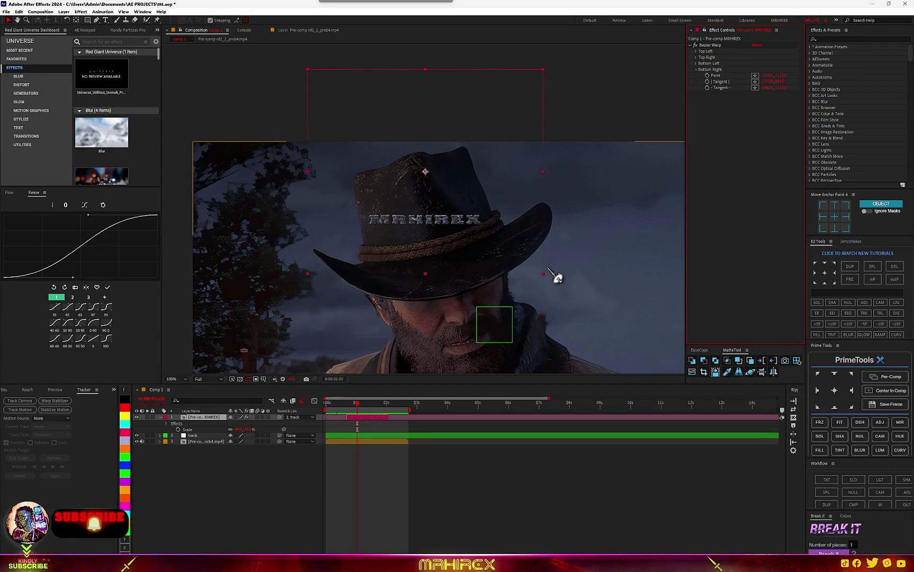
# Step: Scale Pre-comp MRHIREX down slightly and reshape its Bezier Warp handles so the text tilts and curves along the hat band
pyautogui.moveTo(542, 274); pyautogui.dragTo(534, 267)
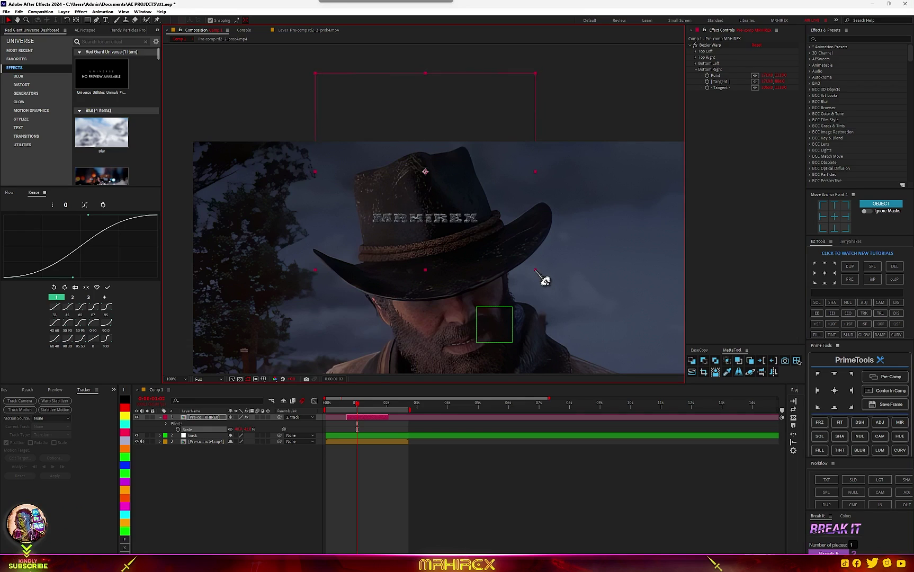
pyautogui.click(713, 46)
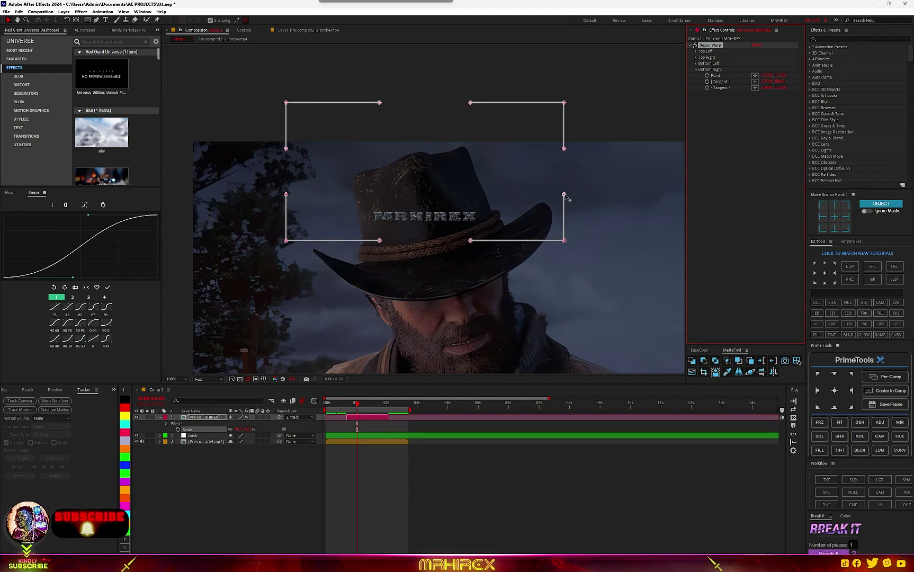
pyautogui.moveTo(568, 198); pyautogui.dragTo(525, 206)
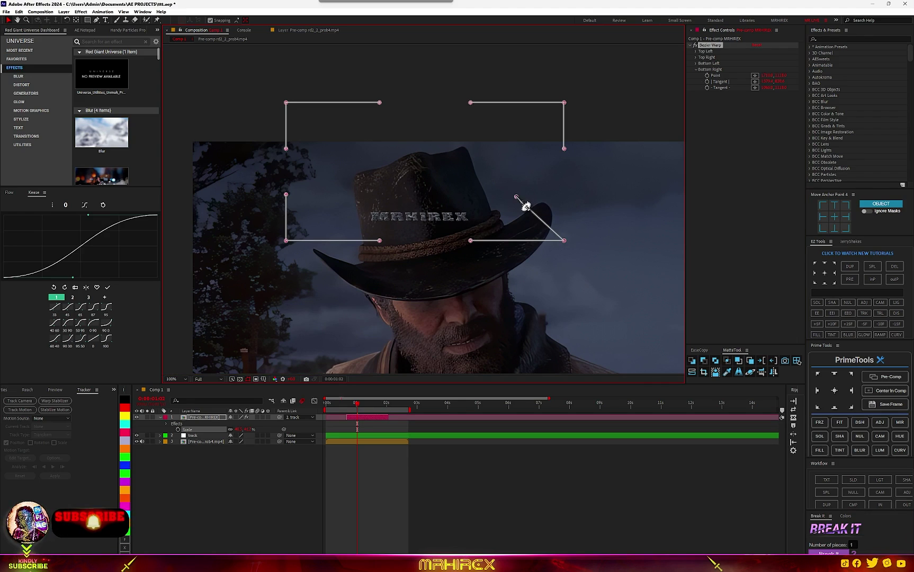
pyautogui.moveTo(380, 243); pyautogui.dragTo(402, 310)
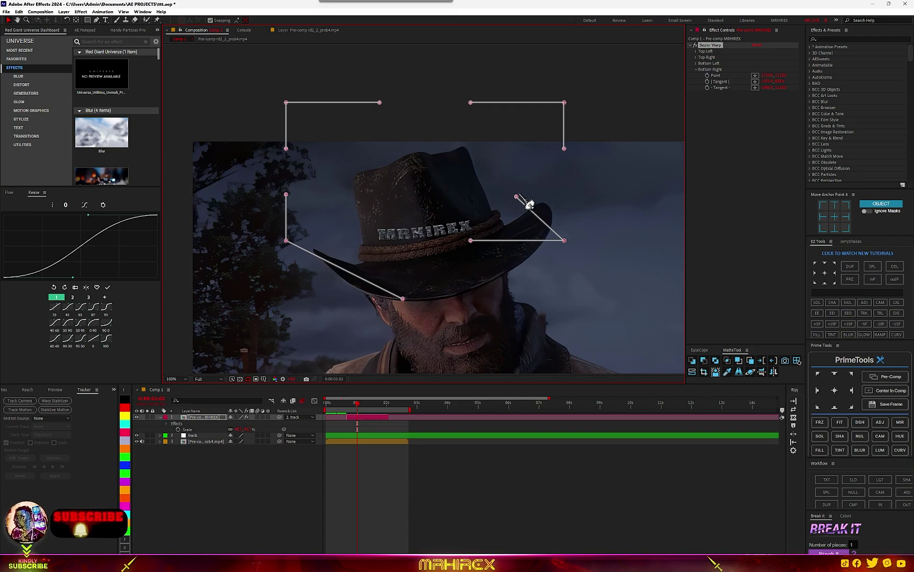
pyautogui.moveTo(526, 206); pyautogui.dragTo(549, 182)
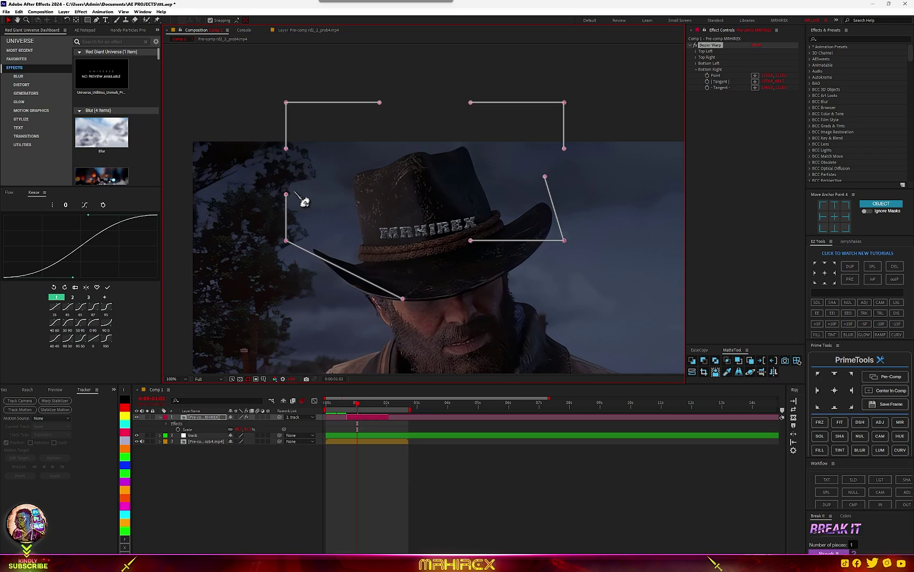
pyautogui.moveTo(295, 205); pyautogui.dragTo(349, 213)
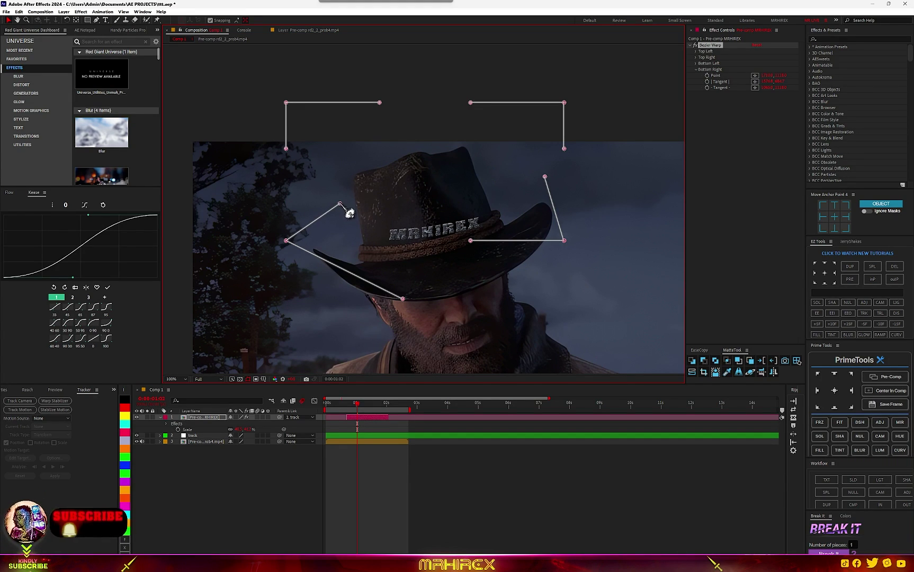
pyautogui.moveTo(573, 158); pyautogui.dragTo(524, 128)
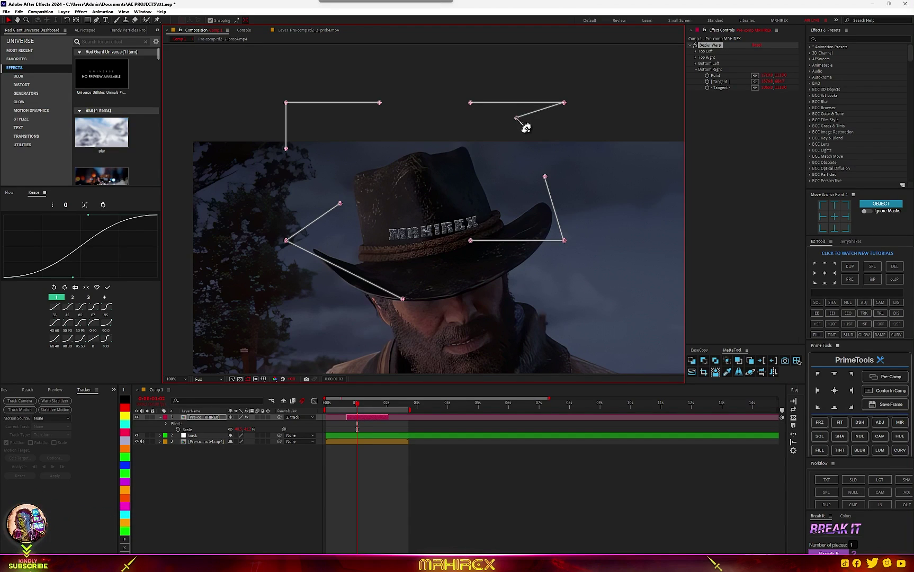
pyautogui.moveTo(286, 149); pyautogui.dragTo(260, 159)
# Step: Open Pre-comp MRHIREX to inspect the source text, and return to Comp 1 to examine the warped text on the hat
pyautogui.doubleClick(454, 298)
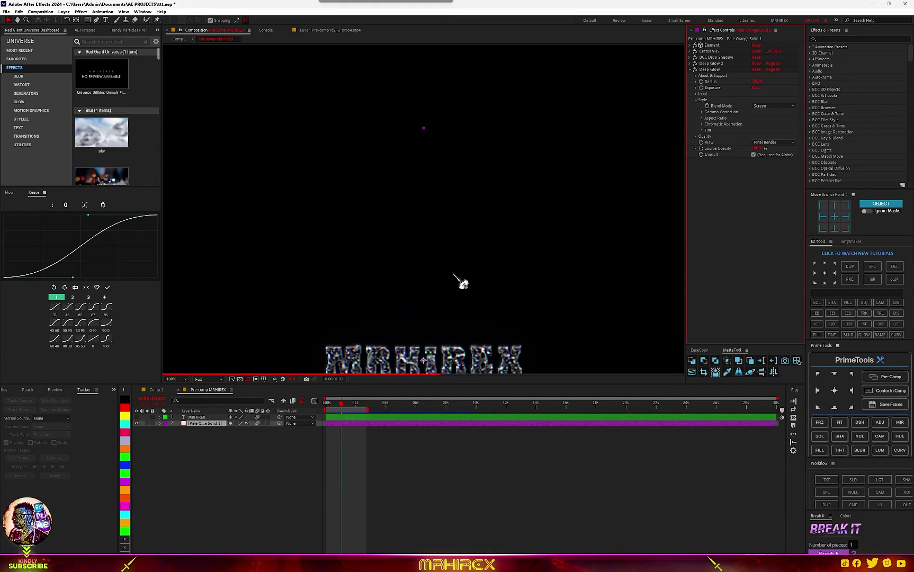
pyautogui.scroll(-1, 457, 286)
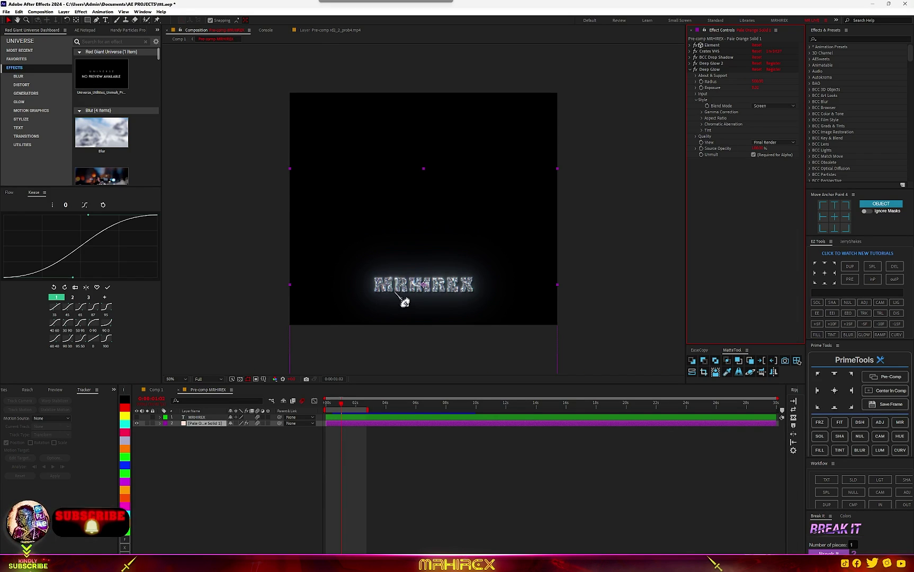
pyautogui.click(155, 389)
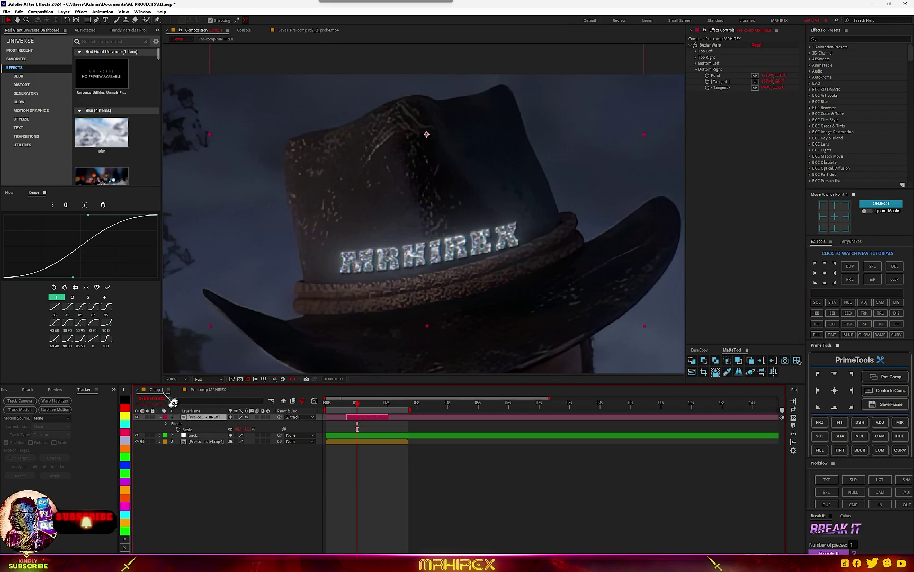
pyautogui.scroll(-1, 424, 262)
pyautogui.scroll(2, 425, 262)
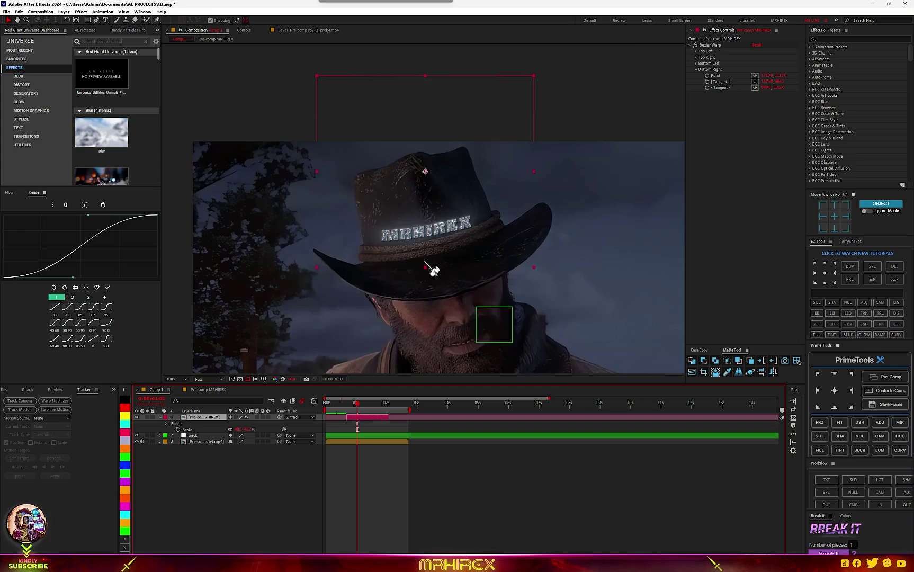
# Step: Add the Deep Glow effect to Pre-comp MRHIREX and enable its Tint option
pyautogui.hotkey('ctrl', 'space')
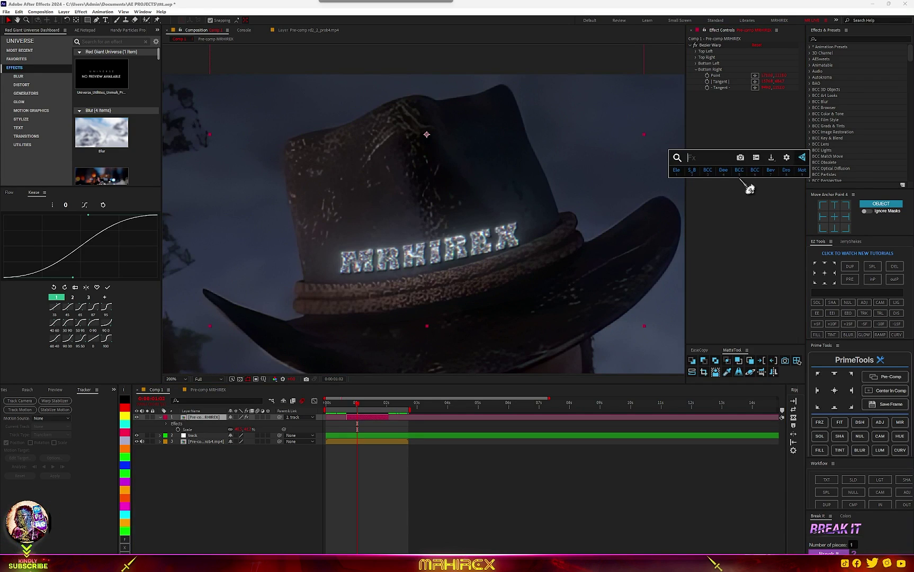
pyautogui.write('deep')
pyautogui.click(721, 183)
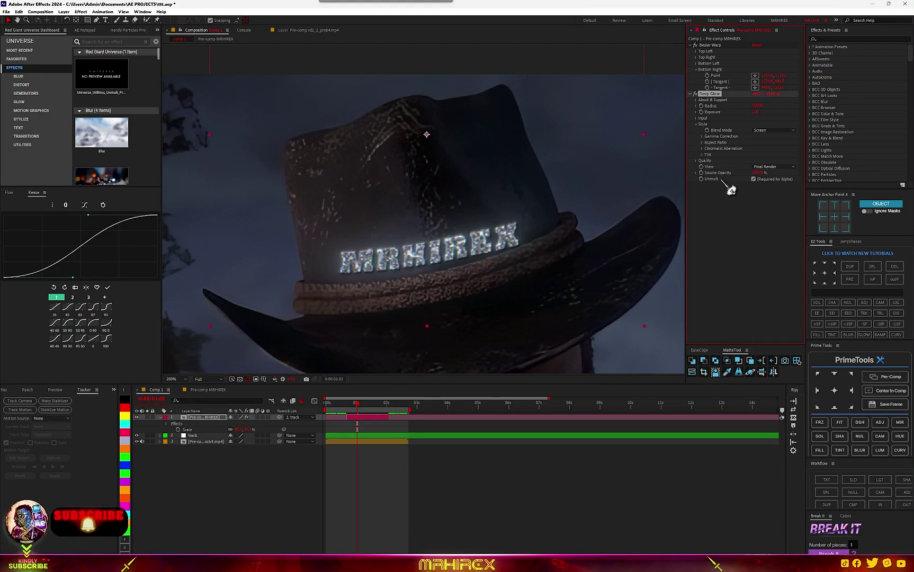
pyautogui.click(702, 154)
pyautogui.click(753, 160)
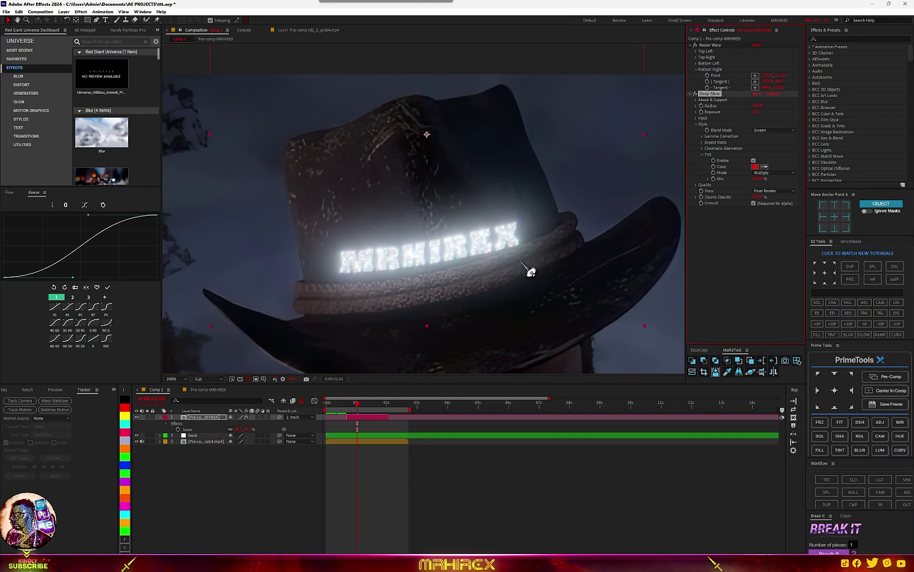
pyautogui.scroll(-4, 480, 270)
pyautogui.scroll(4, 455, 271)
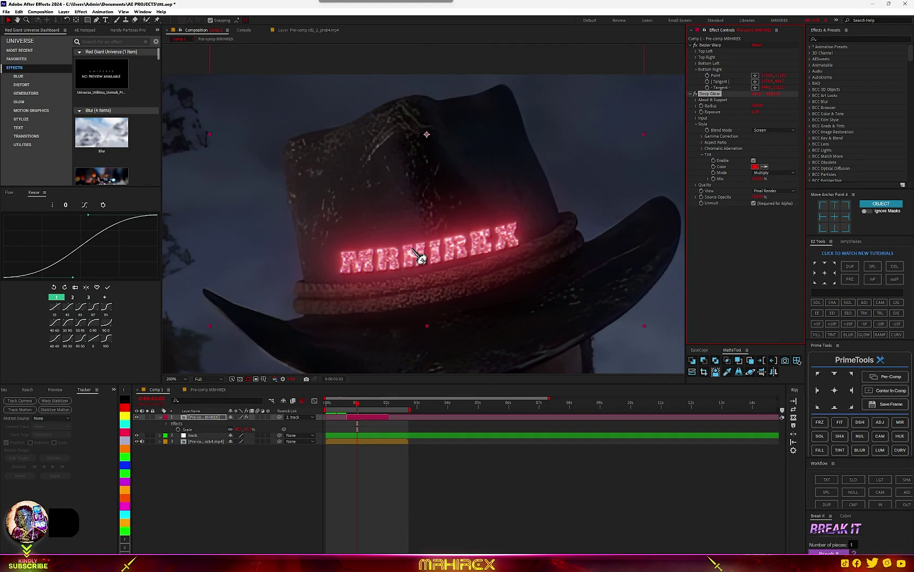
# Step: Set the Deep Glow tint color of the hat text to orange
pyautogui.click(755, 166)
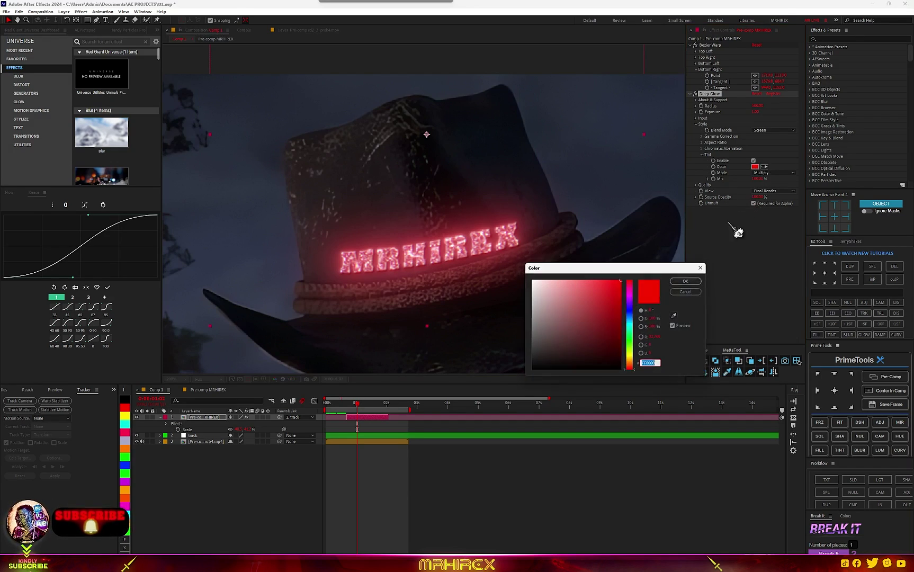
pyautogui.click(631, 364)
pyautogui.moveTo(630, 363); pyautogui.dragTo(630, 364)
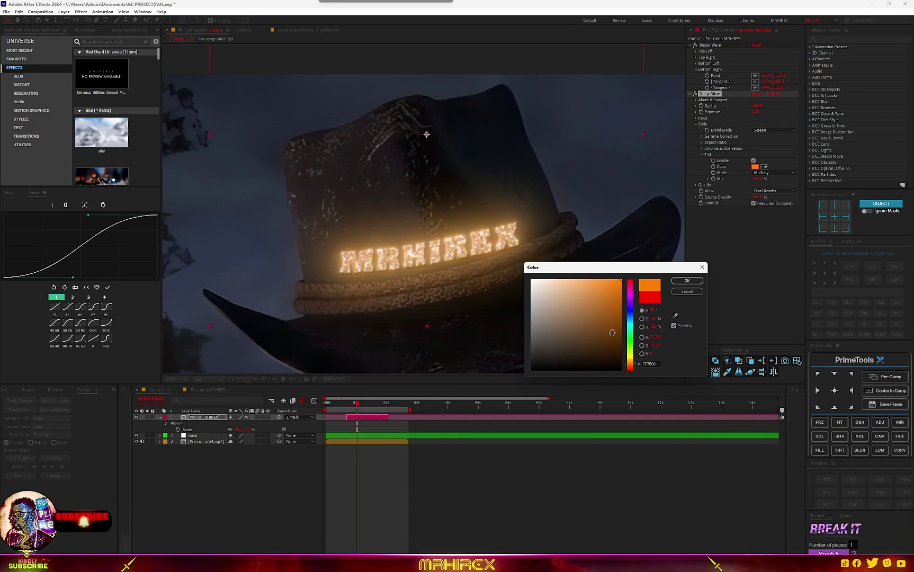
pyautogui.click(688, 281)
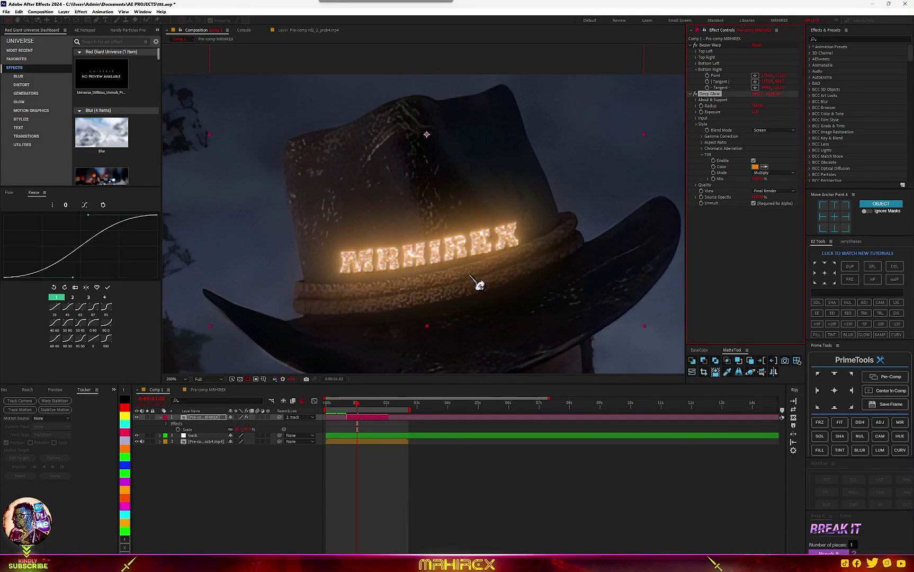
pyautogui.scroll(3, 479, 285)
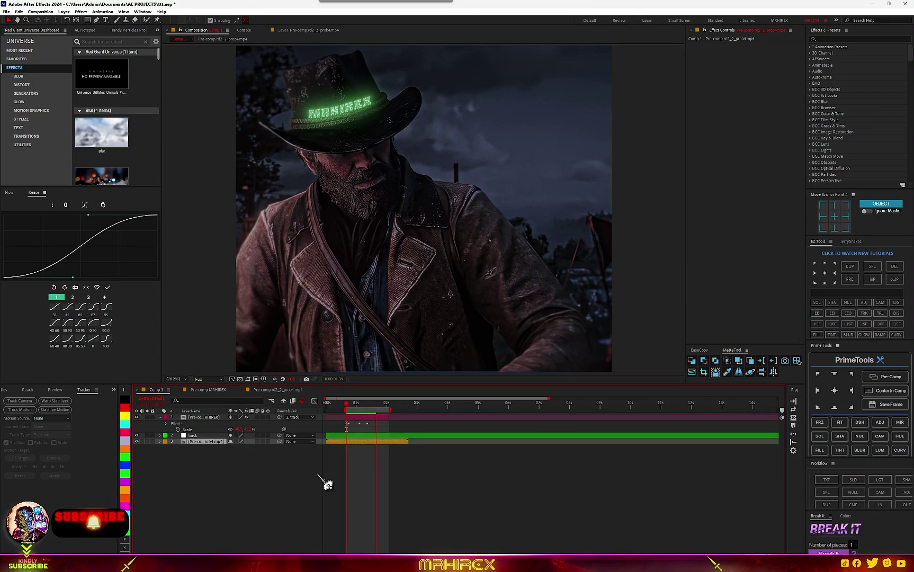